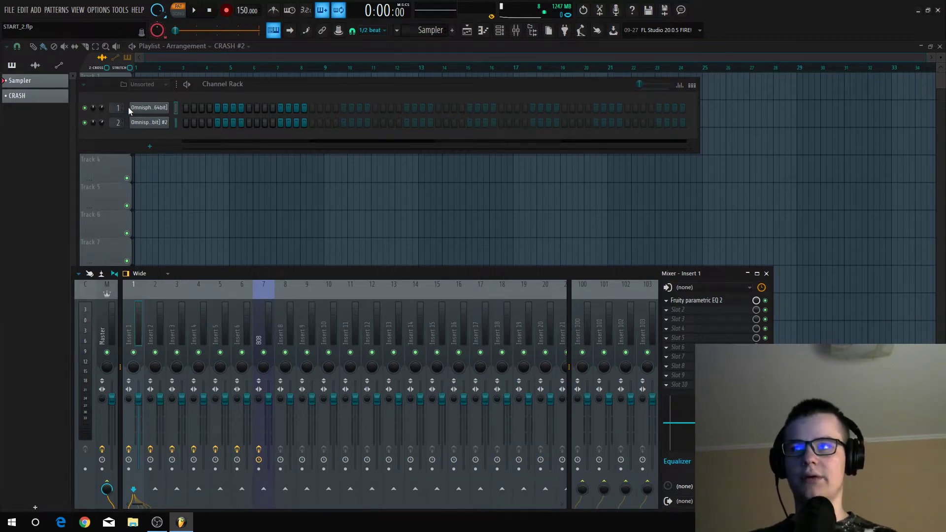
Inspect the patches loaded in the two Omnisphere channels and close the plugin window
{"action": "left_click", "coordinate": [149, 109]}
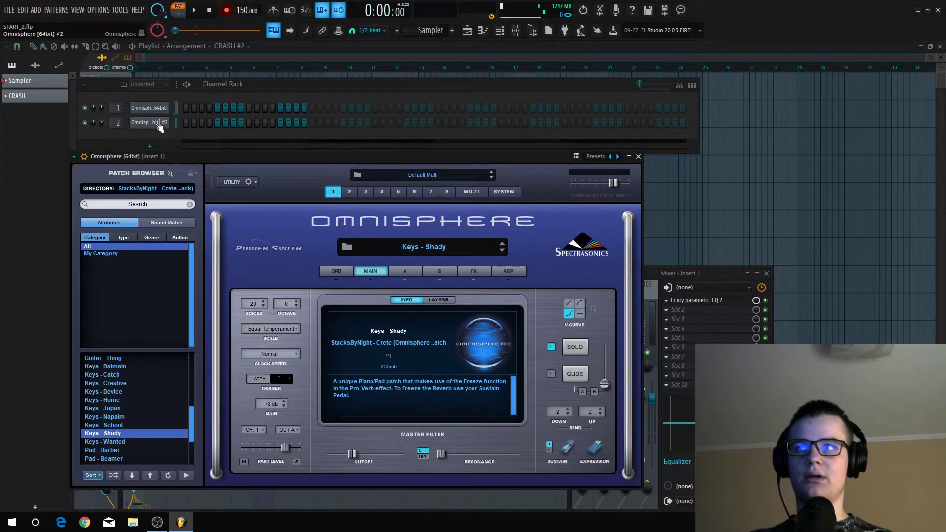
{"action": "left_click", "coordinate": [157, 125]}
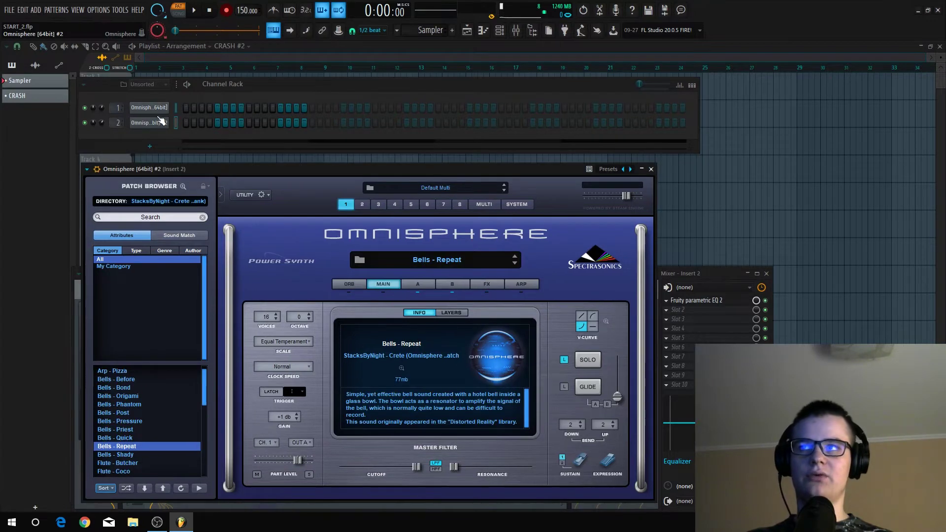
{"action": "left_click", "coordinate": [150, 108]}
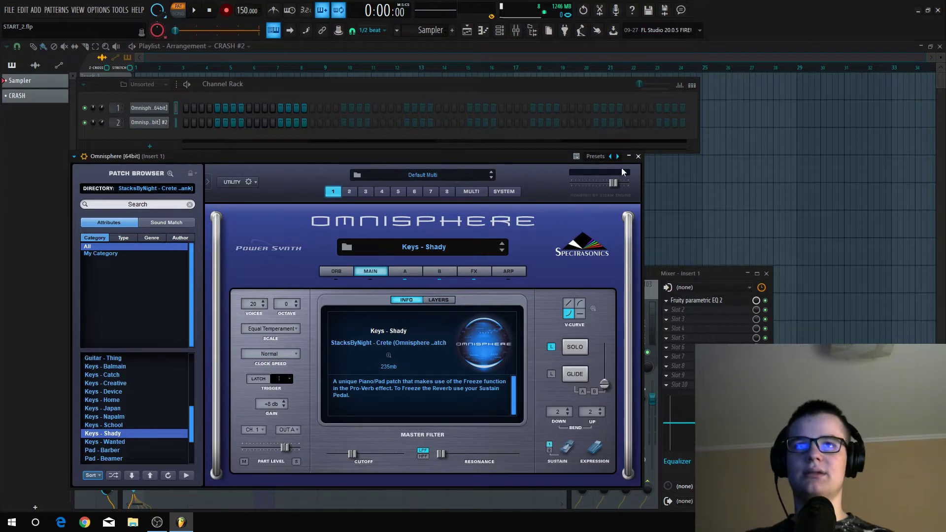
{"action": "left_click", "coordinate": [639, 157]}
Open the piano roll of the first Omnisphere channel and set the scale highlighting's root note to D#
{"action": "right_click", "coordinate": [168, 110]}
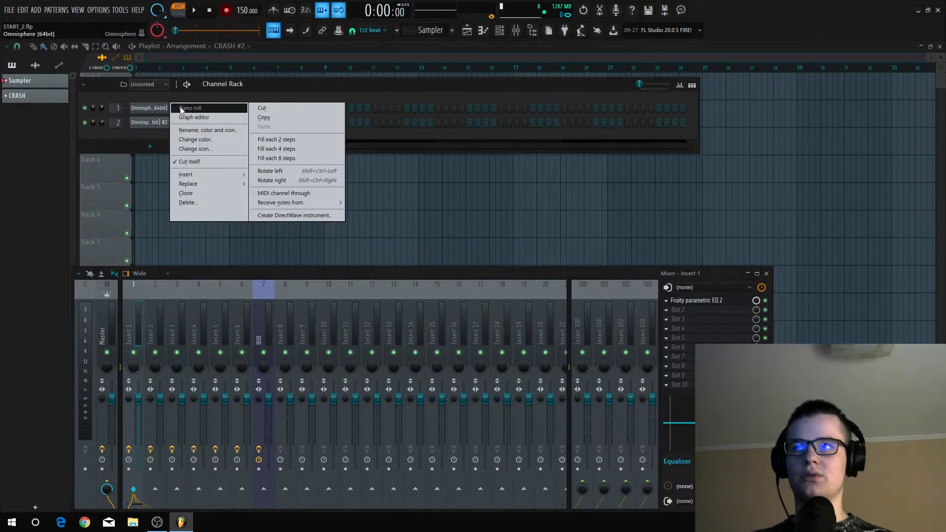
{"action": "left_click", "coordinate": [175, 114]}
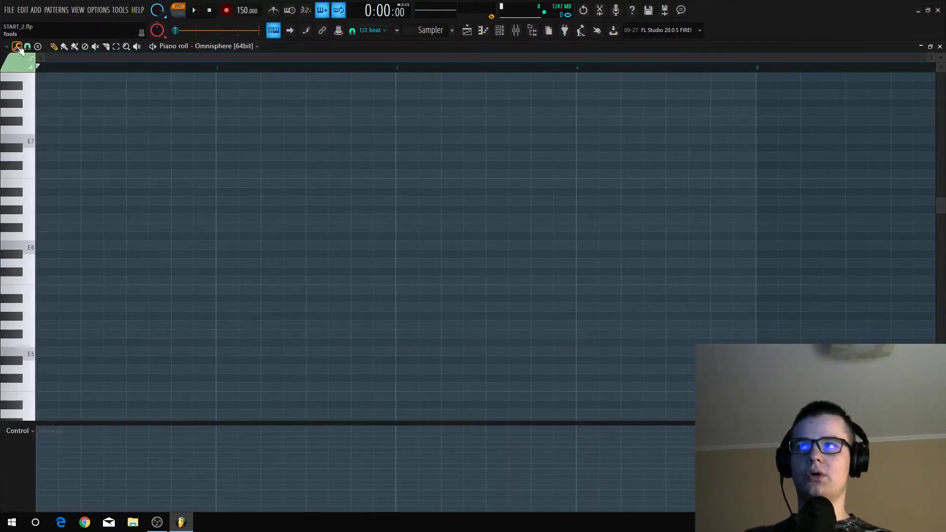
{"action": "left_click", "coordinate": [9, 47]}
{"action": "mouse_move", "coordinate": [54, 106]}
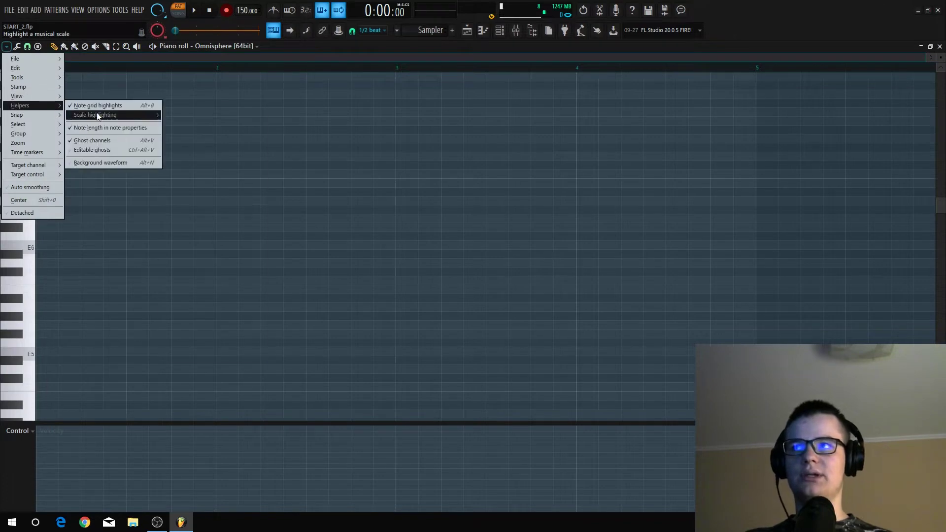
{"action": "mouse_move", "coordinate": [121, 112]}
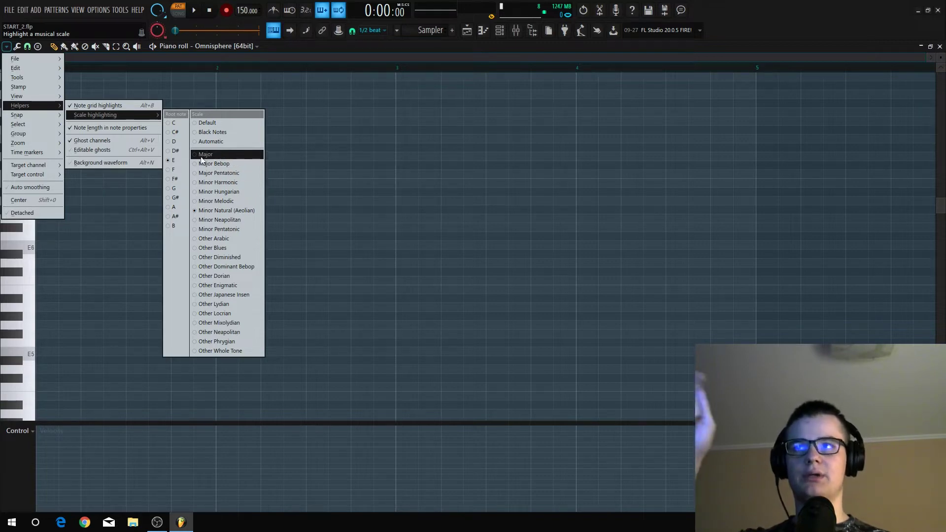
{"action": "left_click", "coordinate": [176, 150]}
{"action": "left_click", "coordinate": [380, 189]}
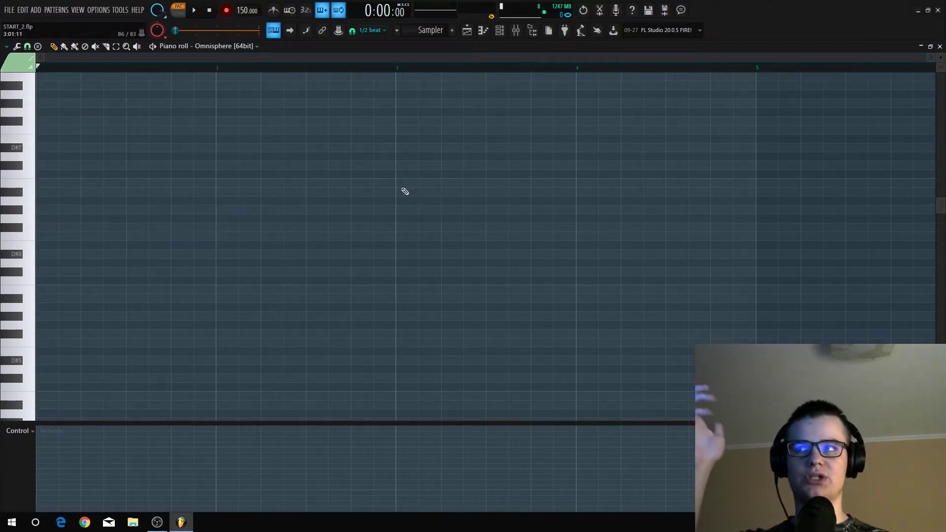
Return to the Channel Rack and reopen the first Omnisphere channel's piano roll
{"action": "left_click", "coordinate": [500, 30]}
{"action": "right_click", "coordinate": [170, 105]}
{"action": "key", "text": "Escape"}
{"action": "right_click", "coordinate": [168, 105]}
{"action": "left_click", "coordinate": [198, 108]}
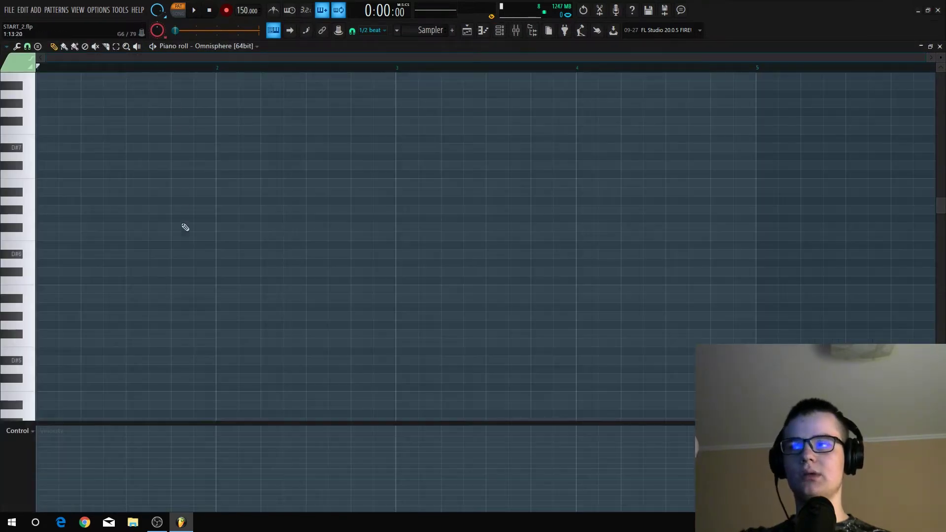
Draw a D#5 note one bar long at the start of bar 1
{"action": "scroll", "coordinate": [102, 320], "scroll_direction": "down", "scroll_amount": 3}
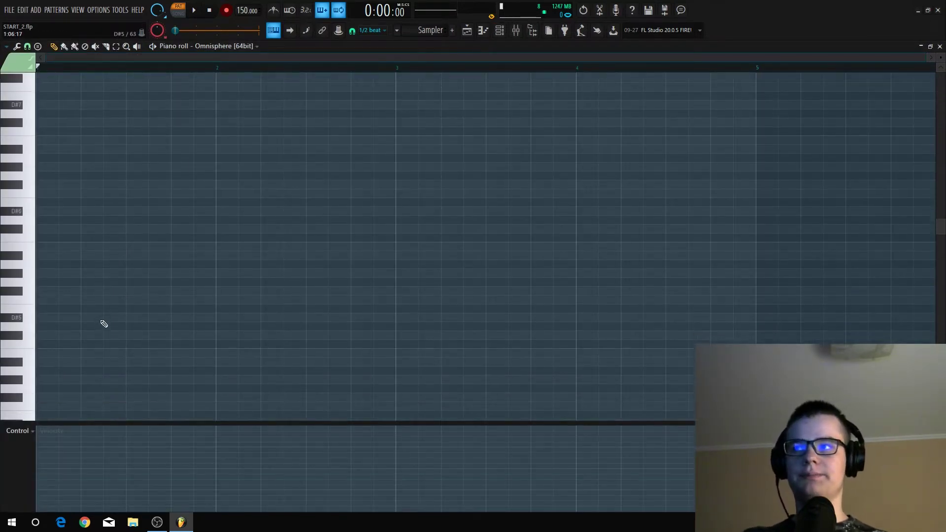
{"action": "left_click", "coordinate": [59, 314]}
{"action": "mouse_move", "coordinate": [59, 312]}
{"action": "left_mouse_down"}
{"action": "mouse_move", "coordinate": [39, 311]}
{"action": "mouse_move", "coordinate": [216, 309]}
{"action": "left_mouse_up"}
Shorten the D#5 note to half a bar
{"action": "scroll", "coordinate": [148, 350], "scroll_direction": "up", "scroll_amount": 2}
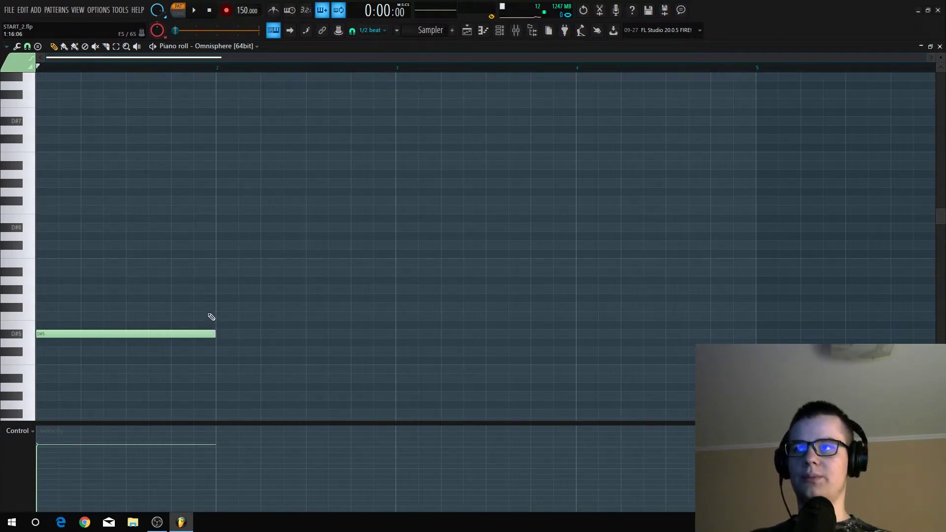
{"action": "scroll", "coordinate": [212, 318], "scroll_direction": "up", "scroll_amount": 3}
{"action": "scroll", "coordinate": [212, 313], "scroll_direction": "down", "scroll_amount": 3}
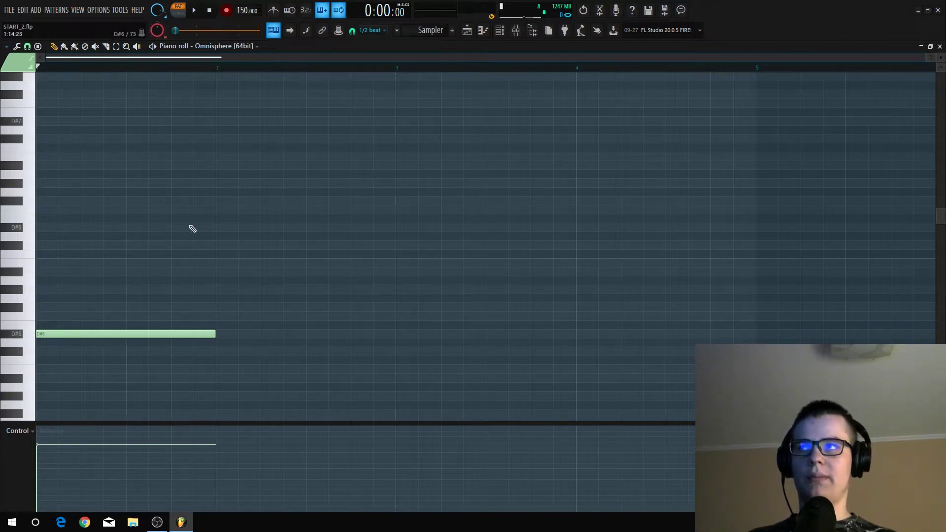
{"action": "scroll", "coordinate": [39, 345], "scroll_direction": "up", "scroll_amount": 3}
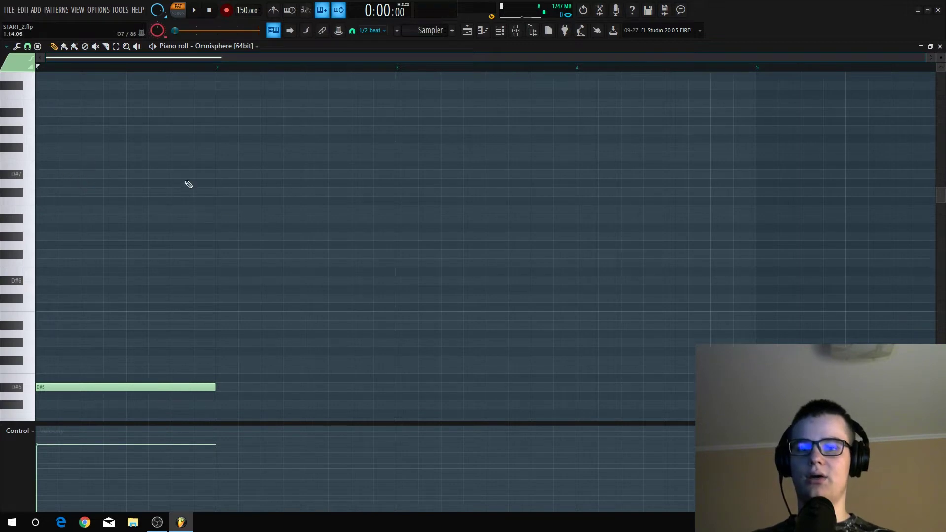
{"action": "scroll", "coordinate": [63, 327], "scroll_direction": "down", "scroll_amount": 4}
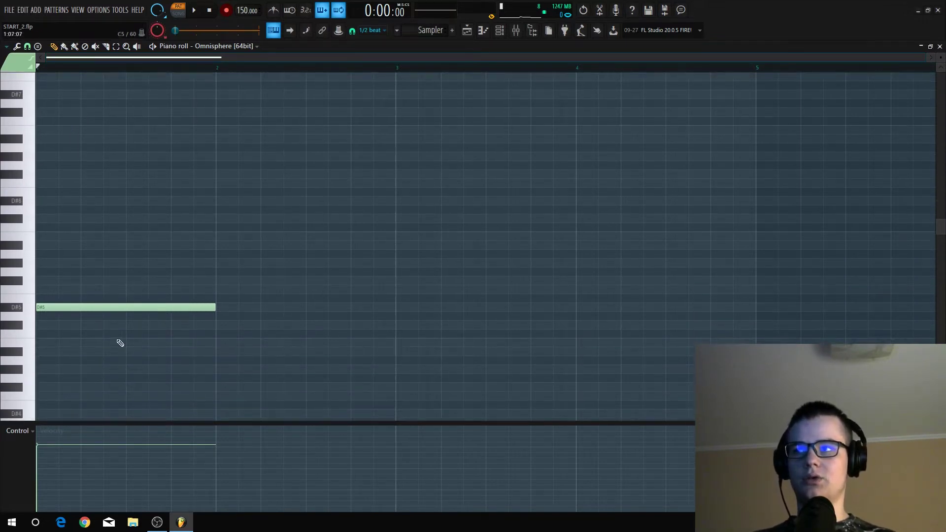
{"action": "scroll", "coordinate": [74, 332], "scroll_direction": "down", "scroll_amount": 1}
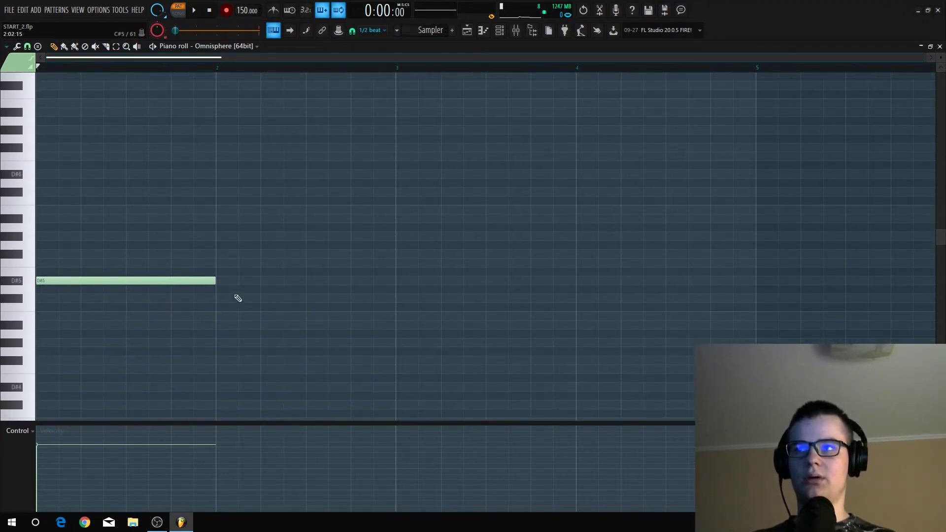
{"action": "scroll", "coordinate": [235, 299], "scroll_direction": "up", "scroll_amount": 3}
{"action": "left_click_drag", "start_coordinate": [212, 334], "coordinate": [127, 345]}
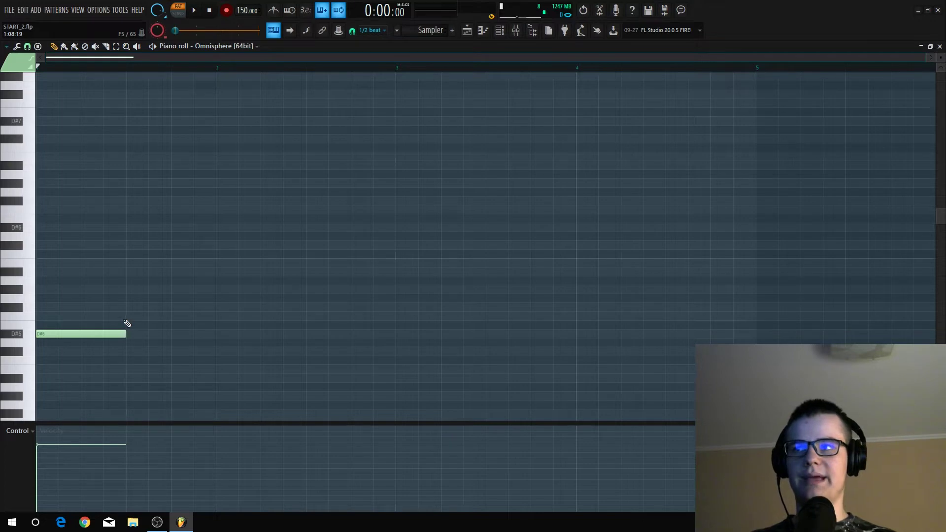
Add consecutive half-bar notes F#5, F5 and F#5 after the D#5 note while the pattern plays, up to bar 3
{"action": "key", "text": "space"}
{"action": "left_click", "coordinate": [140, 307]}
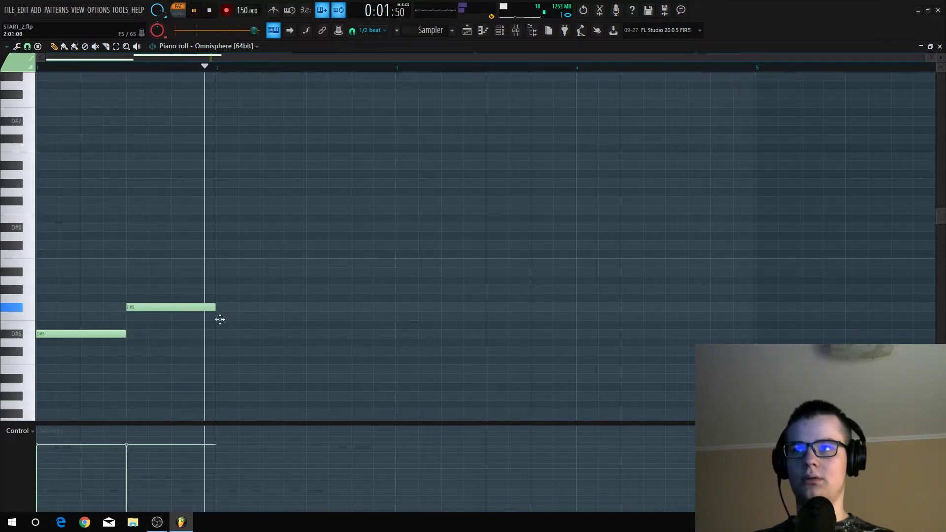
{"action": "left_click", "coordinate": [224, 317]}
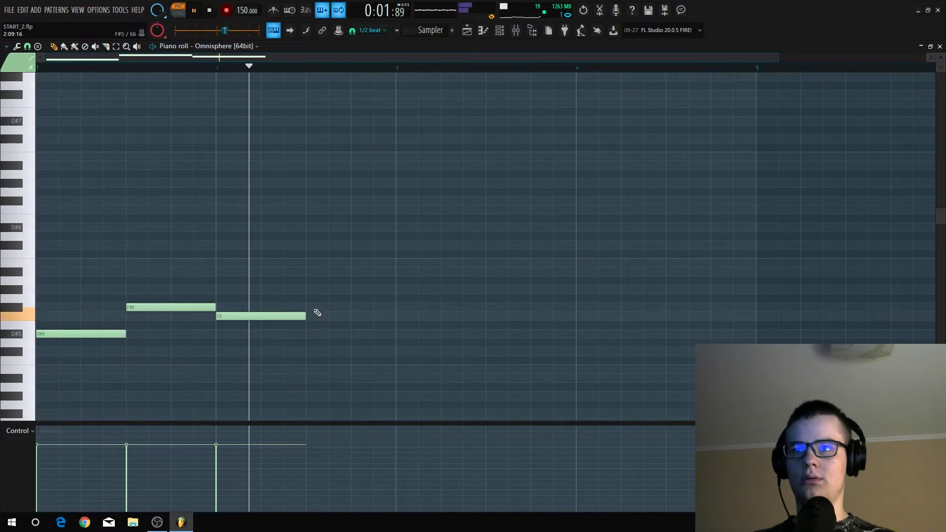
{"action": "left_click", "coordinate": [318, 308]}
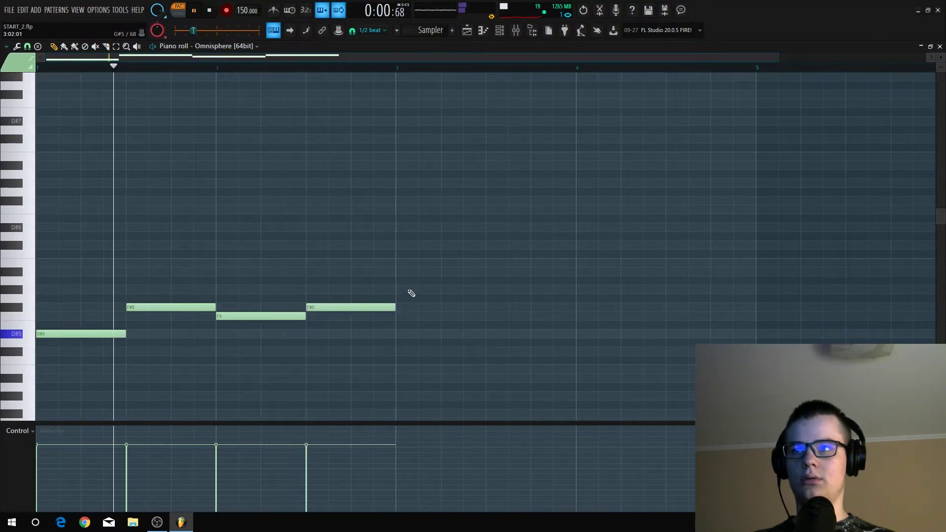
{"action": "key", "text": "space"}
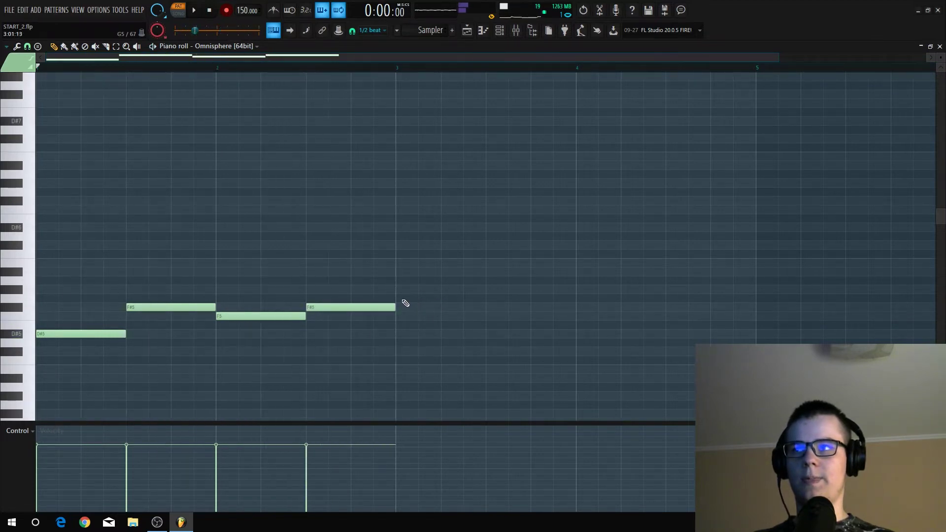
Add an F#6 note at the start of bar 1 and shorten it to half a beat
{"action": "scroll", "coordinate": [380, 304], "scroll_direction": "up", "scroll_amount": 3}
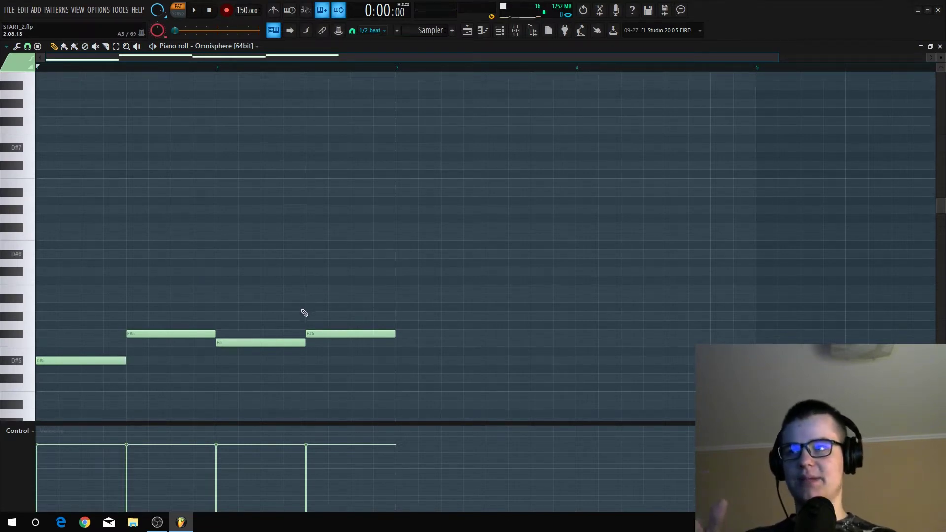
{"action": "scroll", "coordinate": [234, 298], "scroll_direction": "up", "scroll_amount": 2}
{"action": "scroll", "coordinate": [226, 294], "scroll_direction": "down", "scroll_amount": 2, "text": "ctrl"}
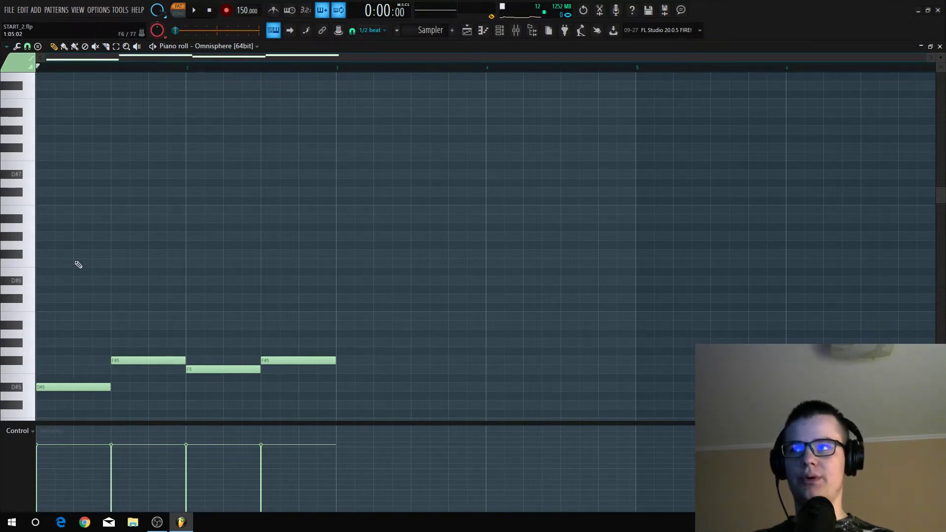
{"action": "scroll", "coordinate": [57, 277], "scroll_direction": "up", "scroll_amount": 2}
{"action": "left_click", "coordinate": [39, 282]}
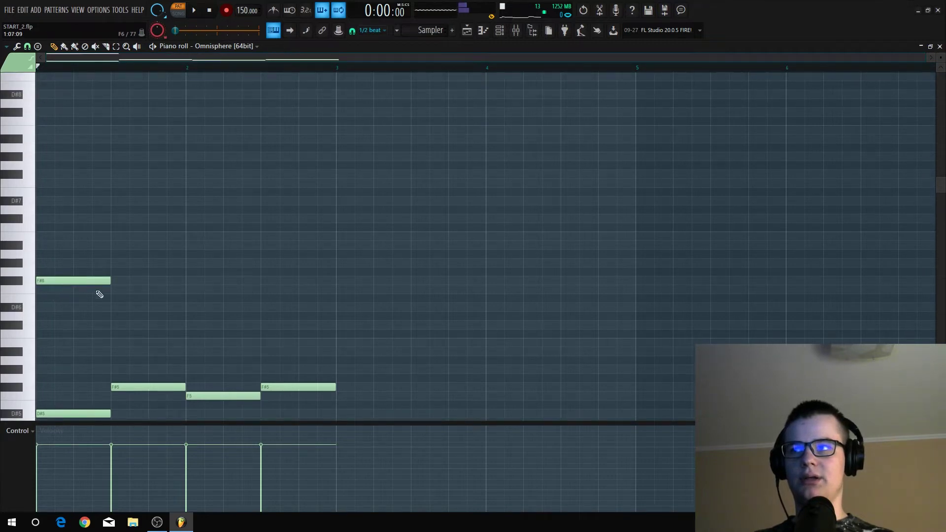
{"action": "left_click_drag", "start_coordinate": [110, 279], "coordinate": [54, 279]}
{"action": "scroll", "coordinate": [56, 297], "scroll_direction": "down", "scroll_amount": 2}
{"action": "scroll", "coordinate": [56, 298], "scroll_direction": "down", "scroll_amount": 2}
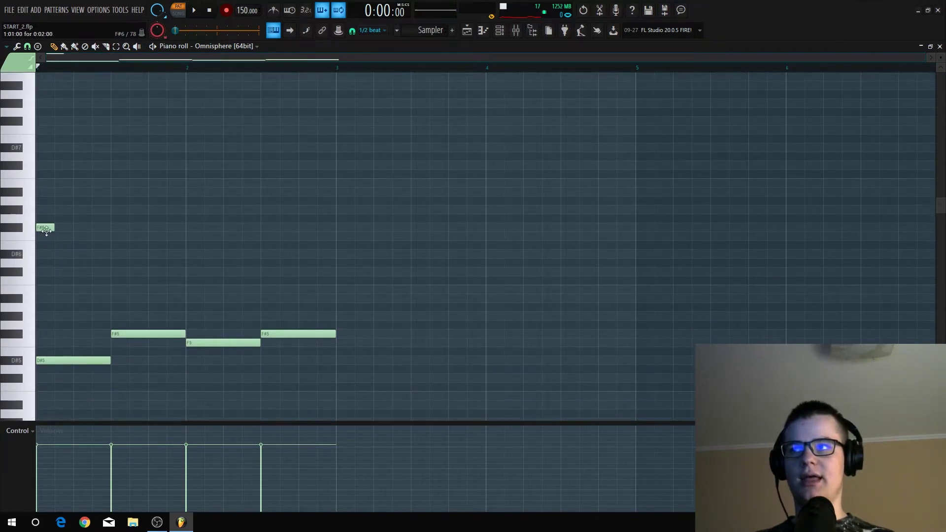
{"action": "left_click", "coordinate": [77, 236]}
{"action": "right_click", "coordinate": [74, 237]}
Add a half-beat F6 note on beat 2 of bar 1 and raise it one octave to F7
{"action": "scroll", "coordinate": [54, 252], "scroll_direction": "up", "scroll_amount": 4}
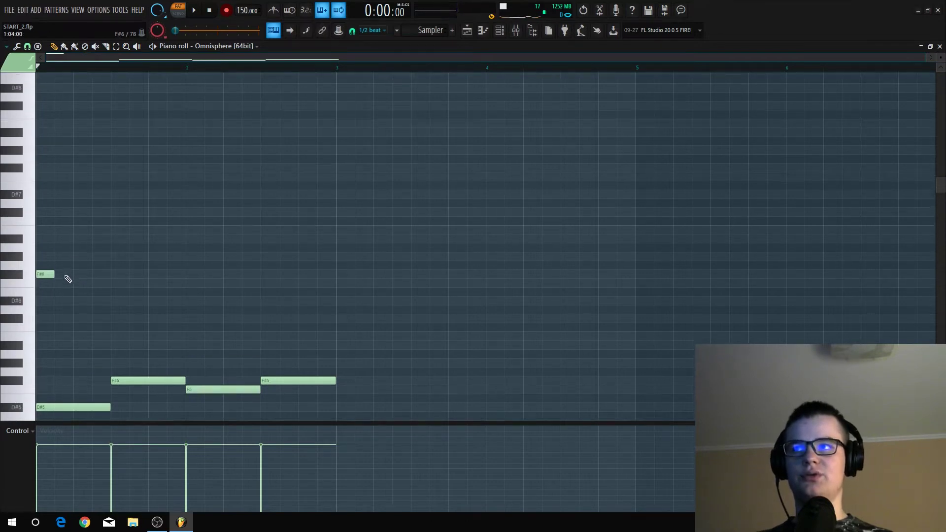
{"action": "left_click", "coordinate": [79, 289]}
{"action": "left_click", "coordinate": [86, 290]}
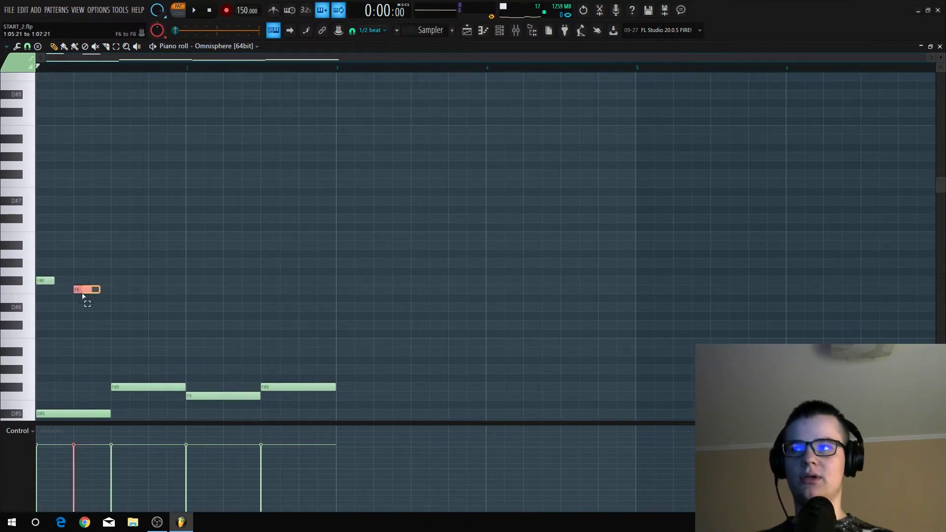
{"action": "key", "text": "ctrl+Up"}
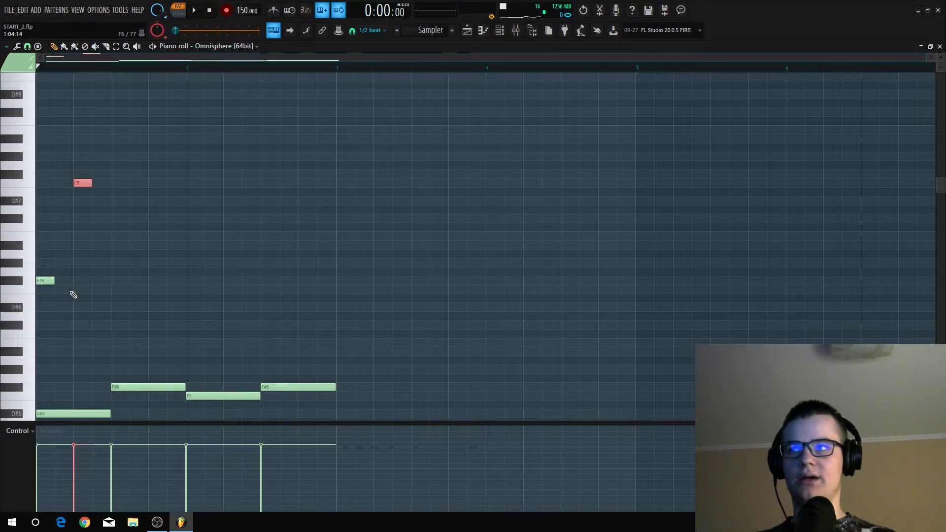
{"action": "left_click", "coordinate": [125, 262]}
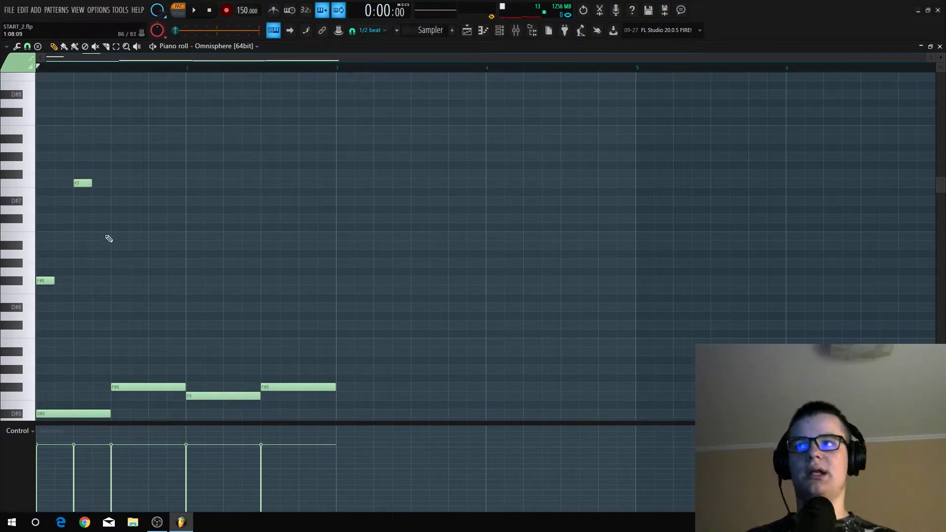
Lengthen the F#6 and F7 notes to one beat each and play back the pattern
{"action": "left_click_drag", "start_coordinate": [54, 281], "coordinate": [73, 281]}
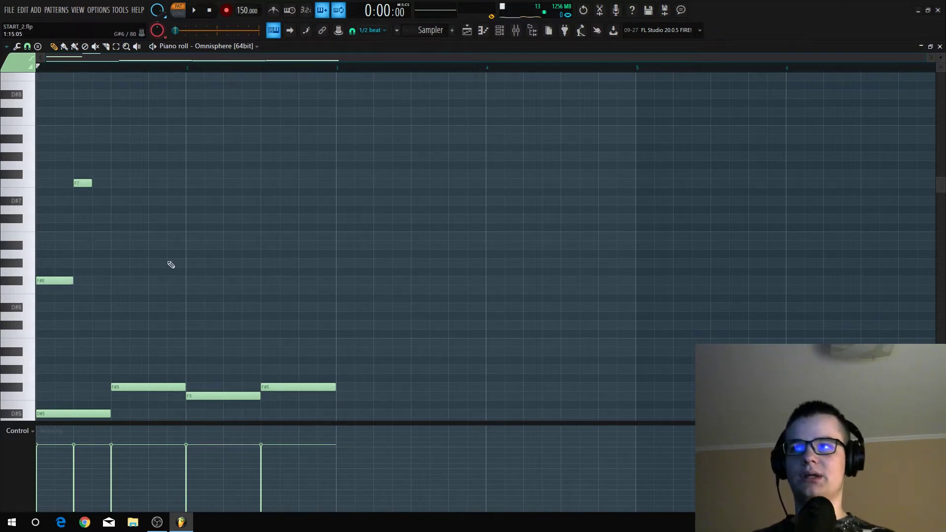
{"action": "left_click_drag", "start_coordinate": [91, 184], "coordinate": [112, 187]}
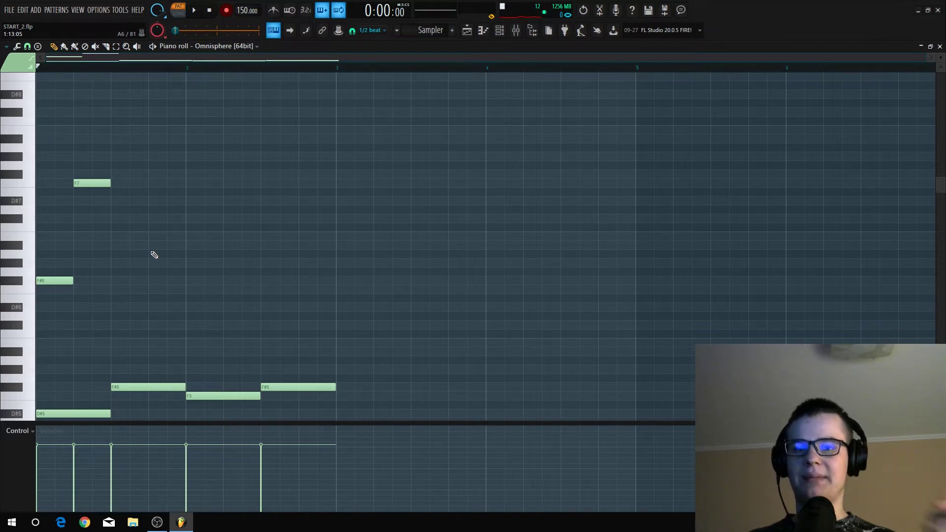
{"action": "key", "text": "space"}
{"action": "key", "text": "space"}
Add a one-beat F#7 note on beat 3 and a half-beat D#7 note on beat 4 of bar 1
{"action": "left_click", "coordinate": [120, 174]}
{"action": "key", "text": "space"}
{"action": "key", "text": "space"}
{"action": "left_click_drag", "start_coordinate": [173, 201], "coordinate": [154, 200]}
Try out different half-beat notes, including F7 and G#7, in the last half beat of bar 1 during playback
{"action": "left_click", "coordinate": [170, 216]}
{"action": "right_click", "coordinate": [175, 215]}
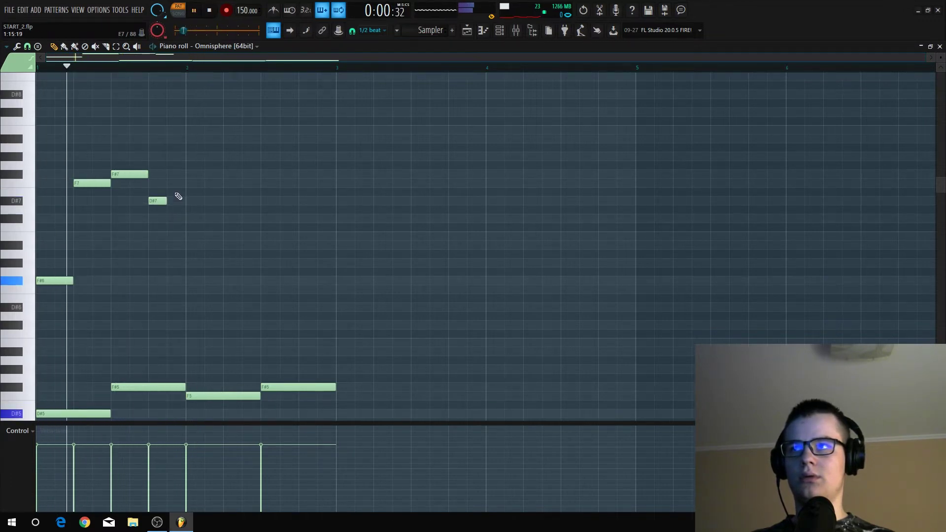
{"action": "left_click", "coordinate": [175, 182]}
{"action": "right_click", "coordinate": [175, 183]}
{"action": "left_click", "coordinate": [176, 157]}
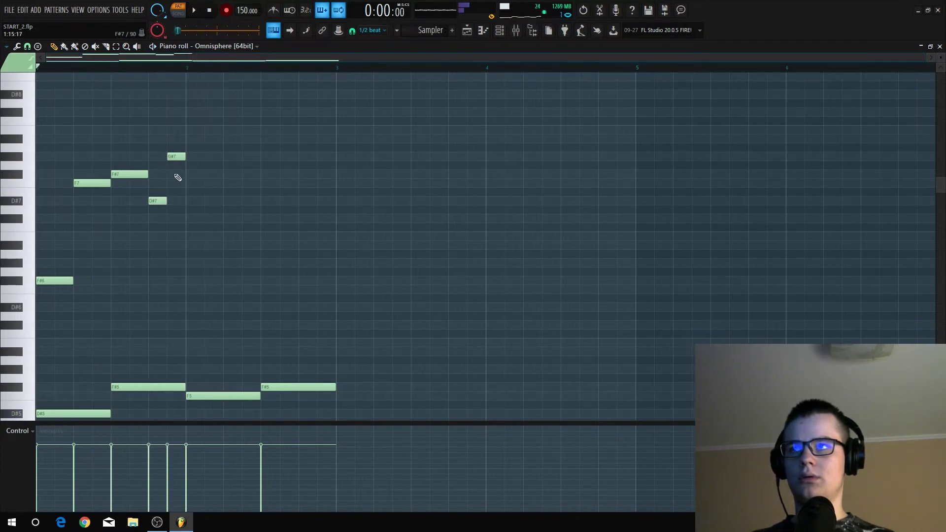
{"action": "key", "text": "space"}
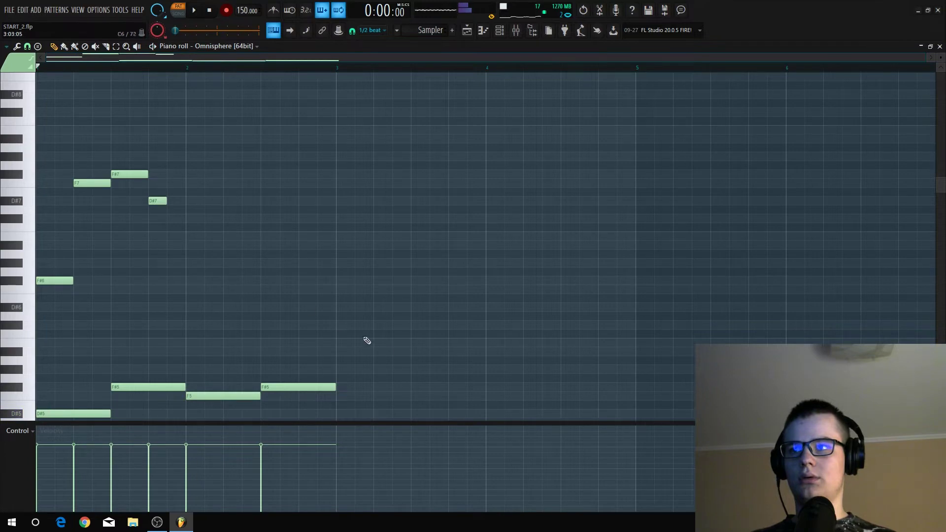
Slightly lower the velocity of the four upper melody notes in bar 1 and play back the pattern
{"action": "scroll", "coordinate": [326, 331], "scroll_direction": "down", "scroll_amount": 1}
{"action": "left_click_drag", "start_coordinate": [186, 136], "coordinate": [22, 261]}
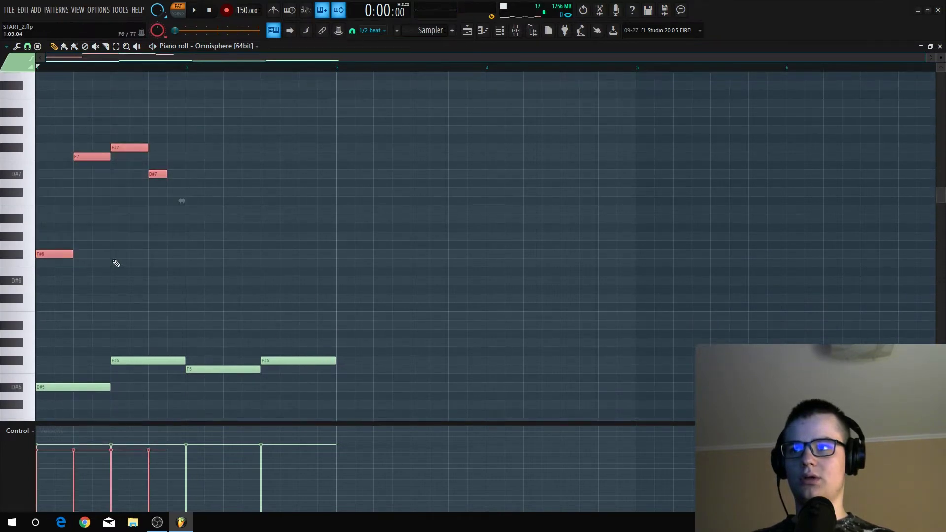
{"action": "left_click", "coordinate": [200, 211]}
{"action": "scroll", "coordinate": [207, 215], "scroll_direction": "up", "scroll_amount": 2}
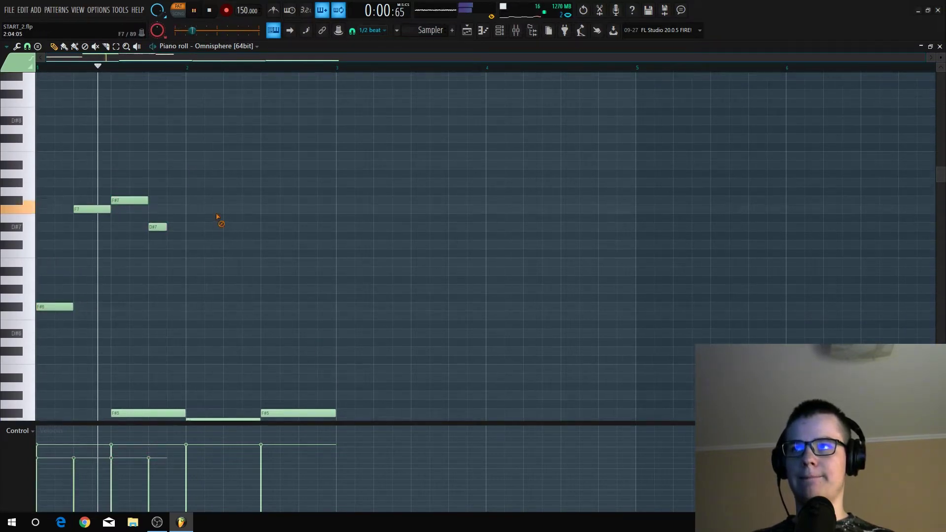
Lengthen the D#7 note in bar 1 to one beat and add one-beat D#6 and G#7 notes on beats 1 and 2 of bar 2
{"action": "key", "text": "space"}
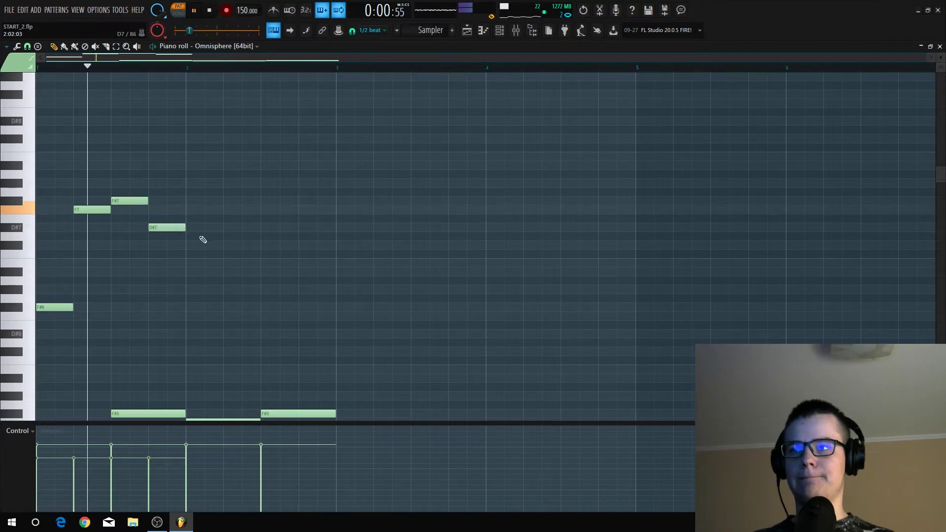
{"action": "scroll", "coordinate": [212, 233], "scroll_direction": "down", "scroll_amount": 1}
{"action": "key", "text": "space"}
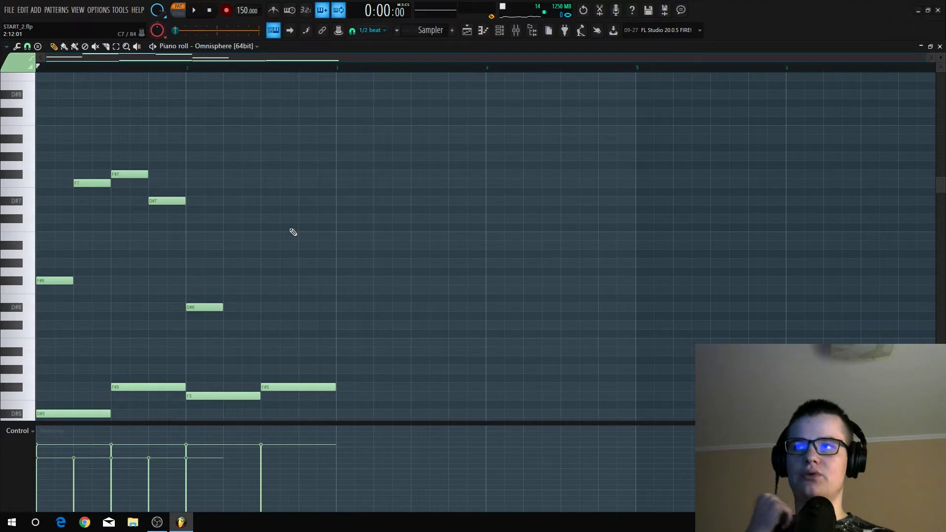
{"action": "scroll", "coordinate": [272, 258], "scroll_direction": "up", "scroll_amount": 2}
{"action": "scroll", "coordinate": [237, 173], "scroll_direction": "down", "scroll_amount": 2}
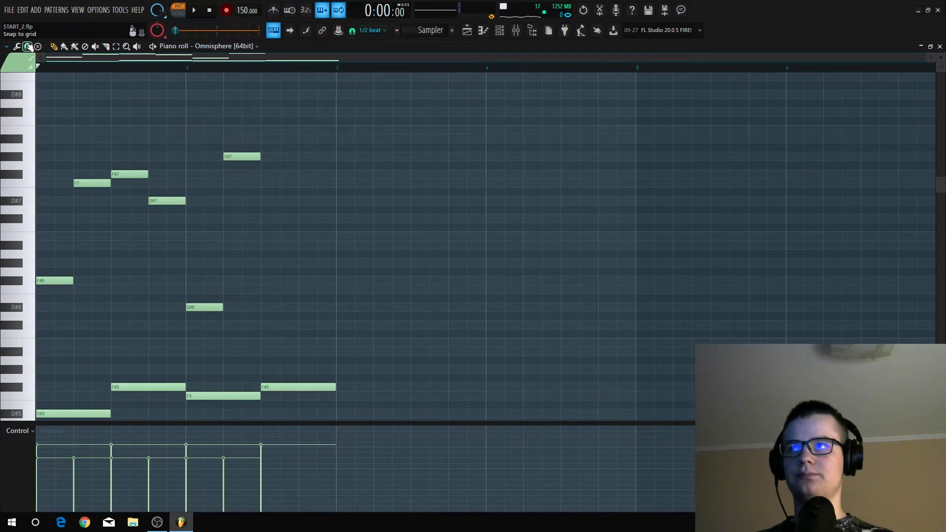
Shorten the G#7 note in bar 2 to a half beat and add a half-beat A#7 note right after it
{"action": "key", "text": "space"}
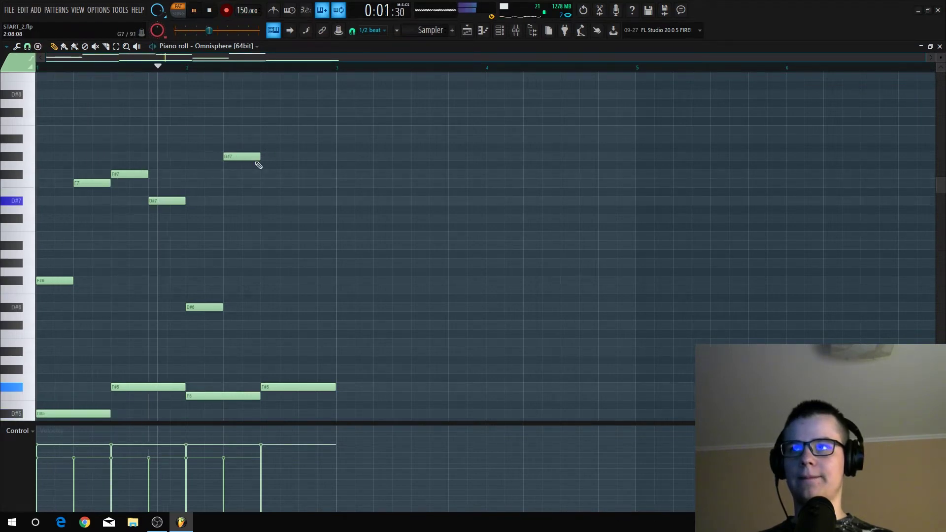
{"action": "key", "text": "space"}
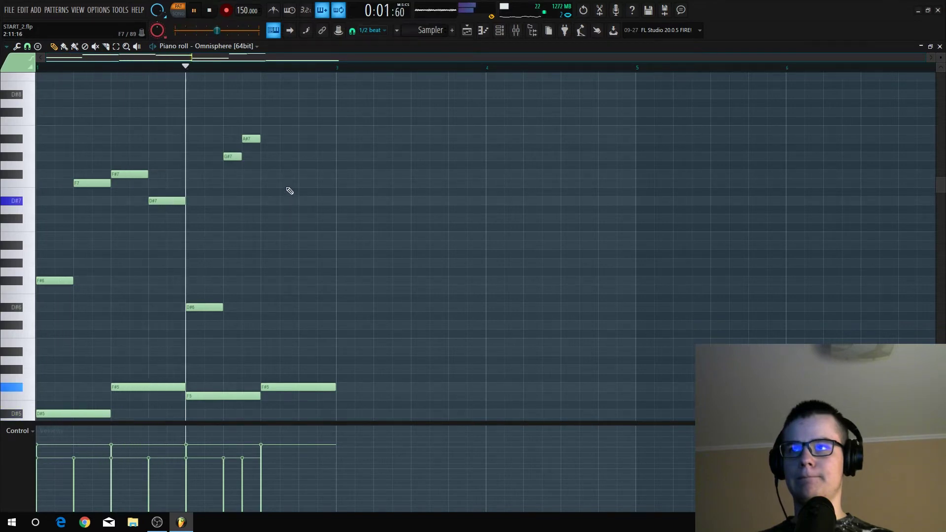
{"action": "key", "text": "space"}
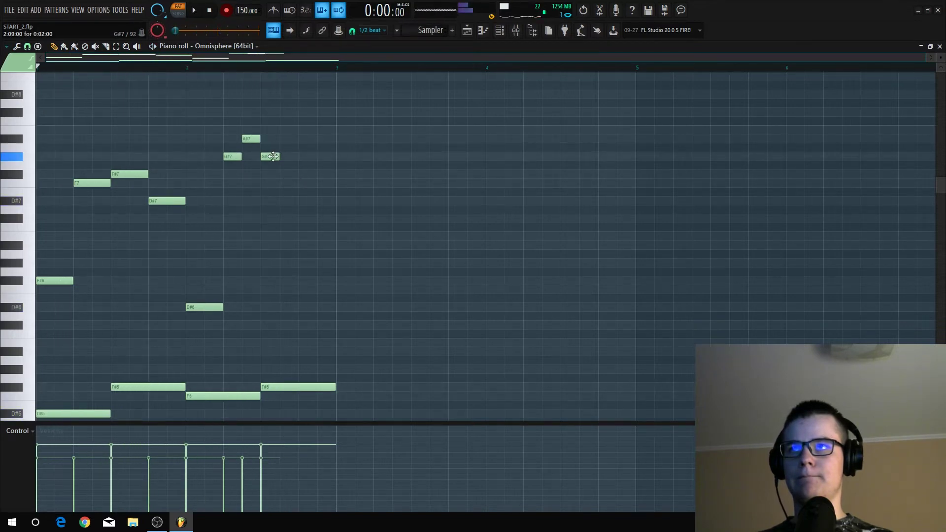
Place one-beat F#7 and D#7 notes on beats 3 and 4 of bar 2 and play back the pattern
{"action": "left_click_drag", "start_coordinate": [274, 156], "coordinate": [297, 175]}
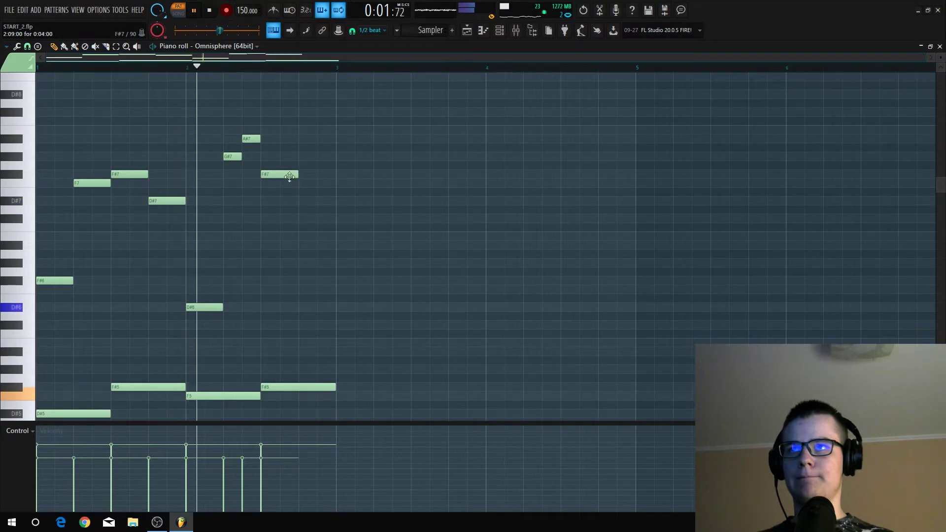
{"action": "left_click", "coordinate": [319, 185]}
{"action": "key", "text": "space"}
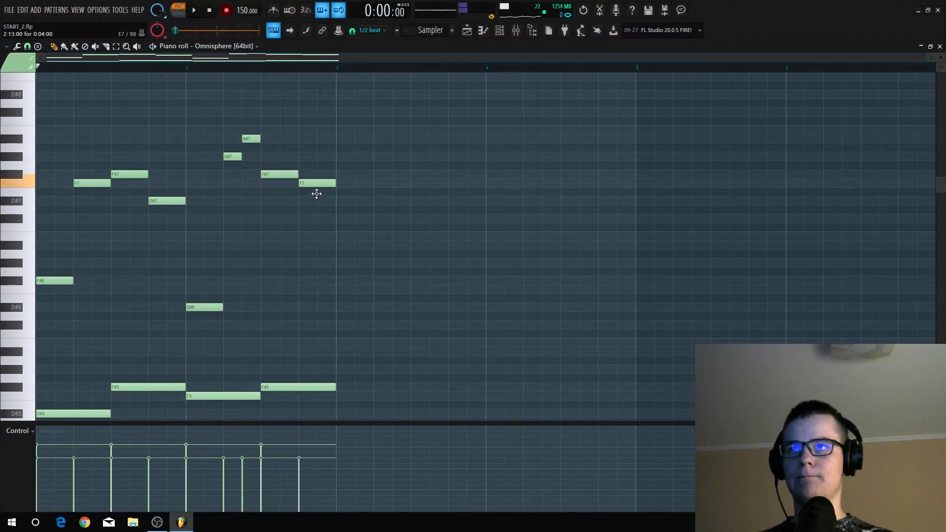
{"action": "key", "text": "space"}
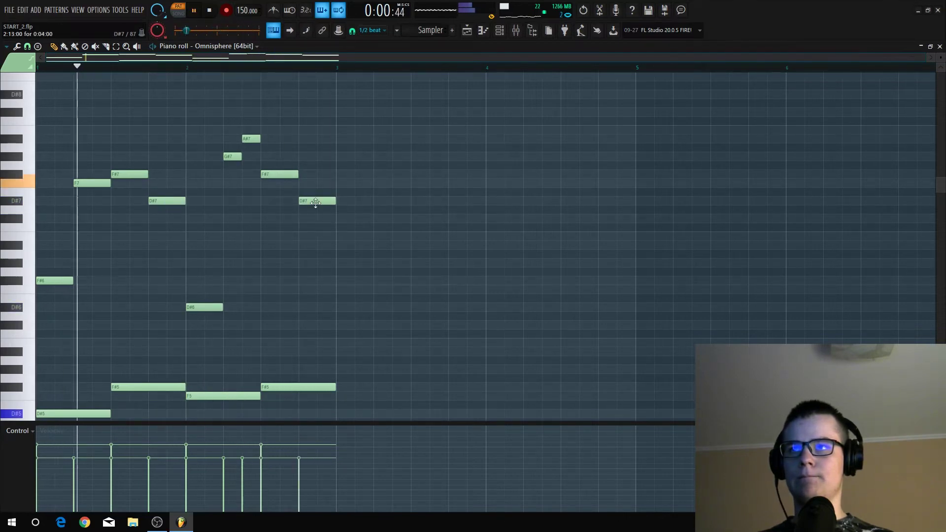
{"action": "scroll", "coordinate": [316, 202], "scroll_direction": "down", "scroll_amount": 1}
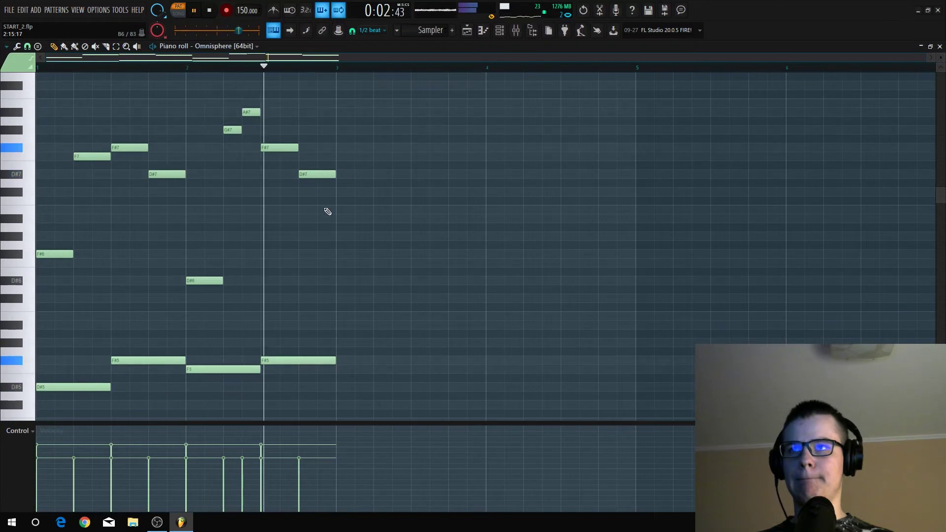
Try other pitches for the beat 3 note of bar 2, settle it on B6, and play back the pattern
{"action": "key", "text": "space"}
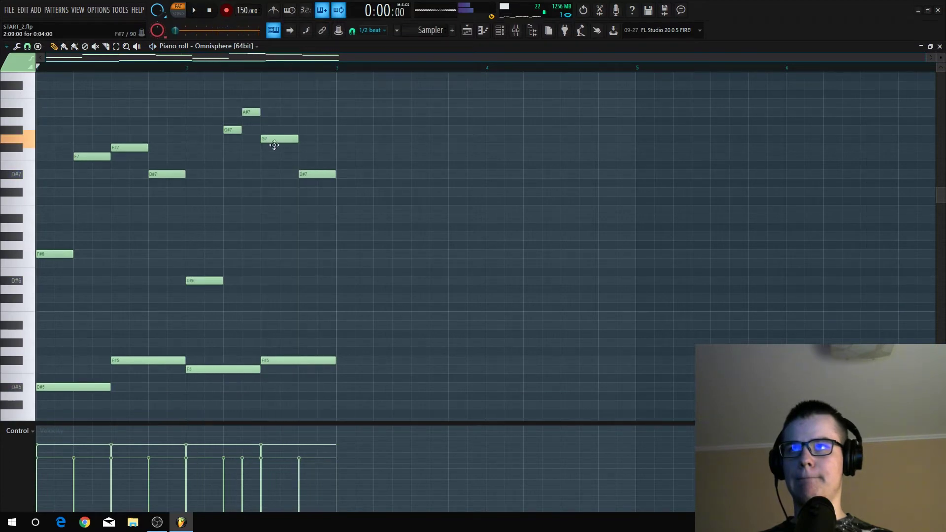
{"action": "key", "text": "space"}
{"action": "left_click_drag", "start_coordinate": [277, 122], "coordinate": [289, 226]}
{"action": "key", "text": "space"}
{"action": "key", "text": "space"}
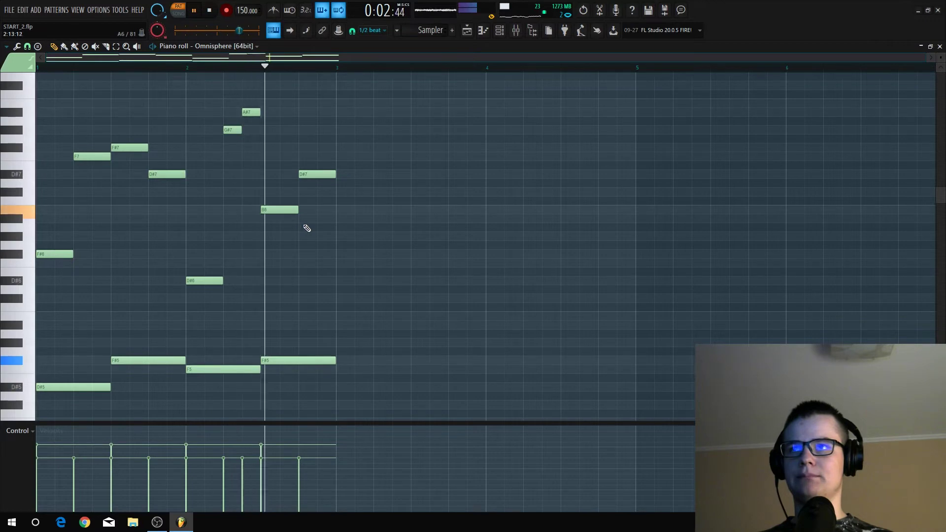
{"action": "scroll", "coordinate": [373, 197], "scroll_direction": "down", "scroll_amount": 3}
{"action": "scroll", "coordinate": [373, 196], "scroll_direction": "up", "scroll_amount": 3}
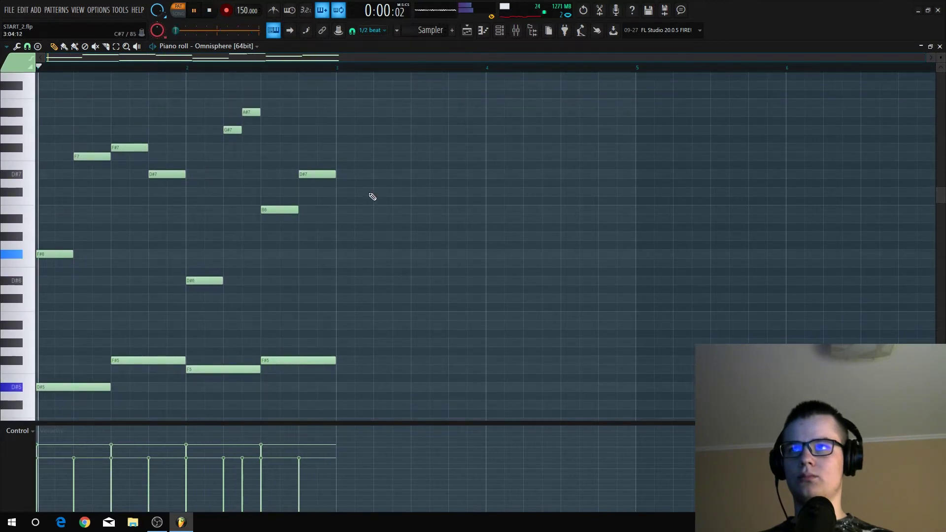
{"action": "scroll", "coordinate": [362, 193], "scroll_direction": "down", "scroll_amount": 3}
{"action": "scroll", "coordinate": [387, 197], "scroll_direction": "up", "scroll_amount": 5}
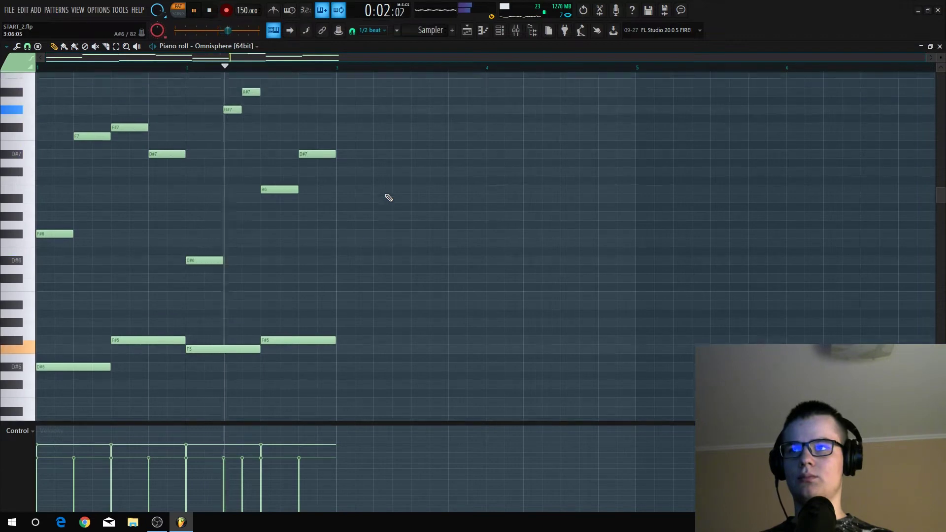
{"action": "scroll", "coordinate": [123, 186], "scroll_direction": "up", "scroll_amount": 3}
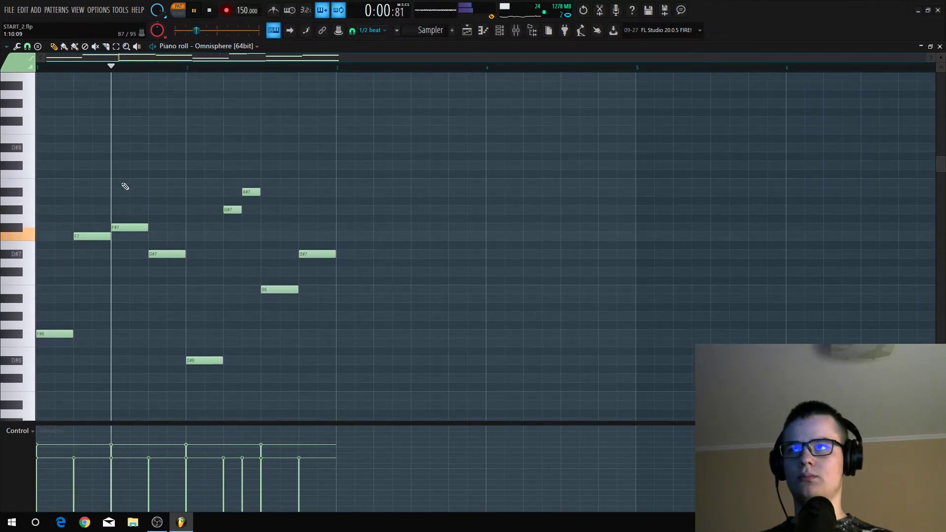
Add a top line with a three-beat D#8 from the start, a one-beat F#8 on beat 4, and an F8 spanning bar 2
{"action": "key", "text": "space"}
{"action": "left_click_drag", "start_coordinate": [39, 148], "coordinate": [30, 150]}
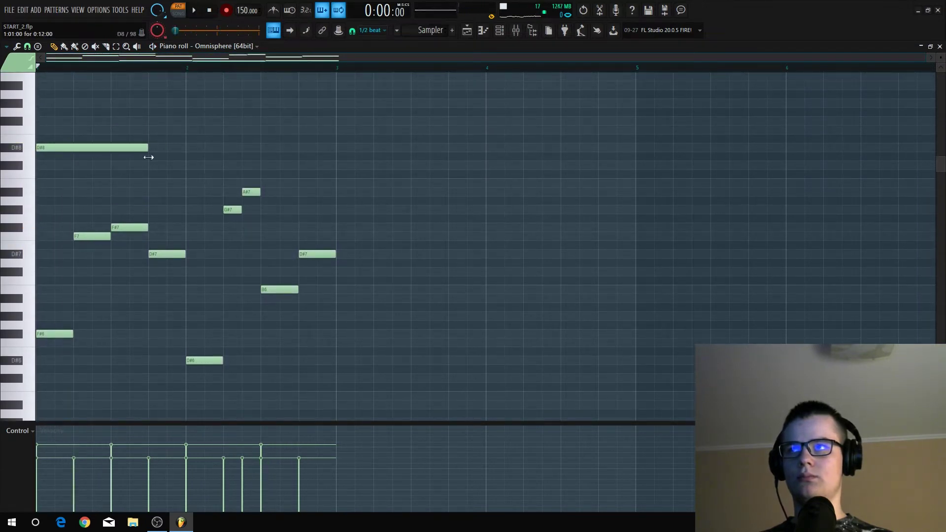
{"action": "left_click", "coordinate": [149, 121]}
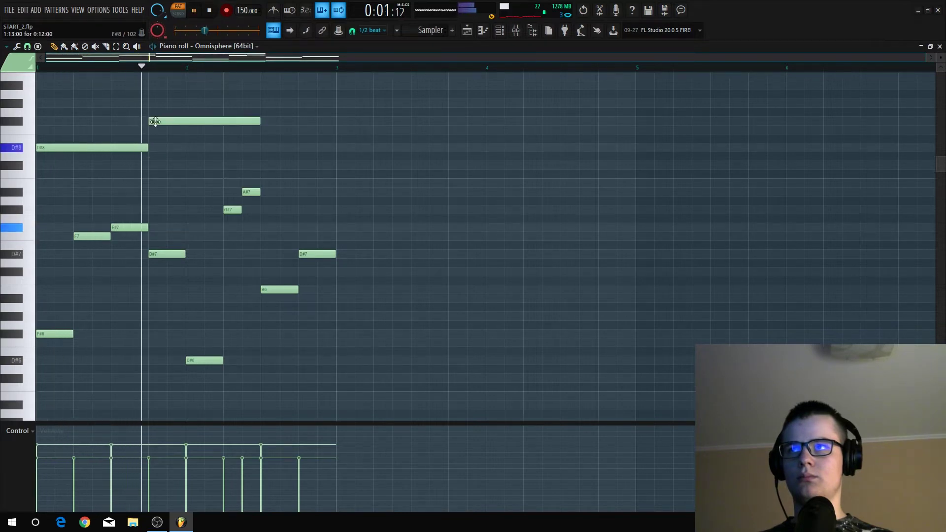
{"action": "left_click", "coordinate": [187, 130]}
{"action": "key", "text": "space"}
{"action": "left_click_drag", "start_coordinate": [254, 120], "coordinate": [186, 120]}
{"action": "key", "text": "space"}
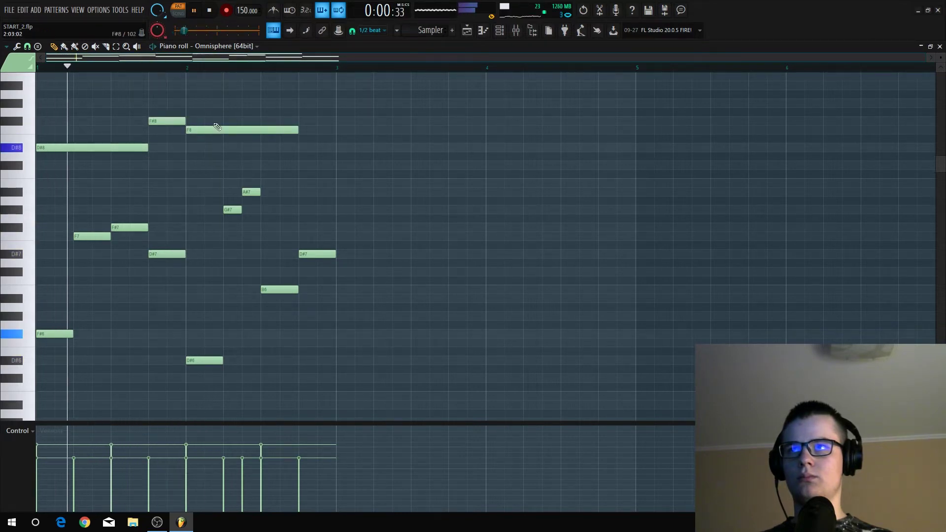
{"action": "left_click_drag", "start_coordinate": [297, 130], "coordinate": [336, 131]}
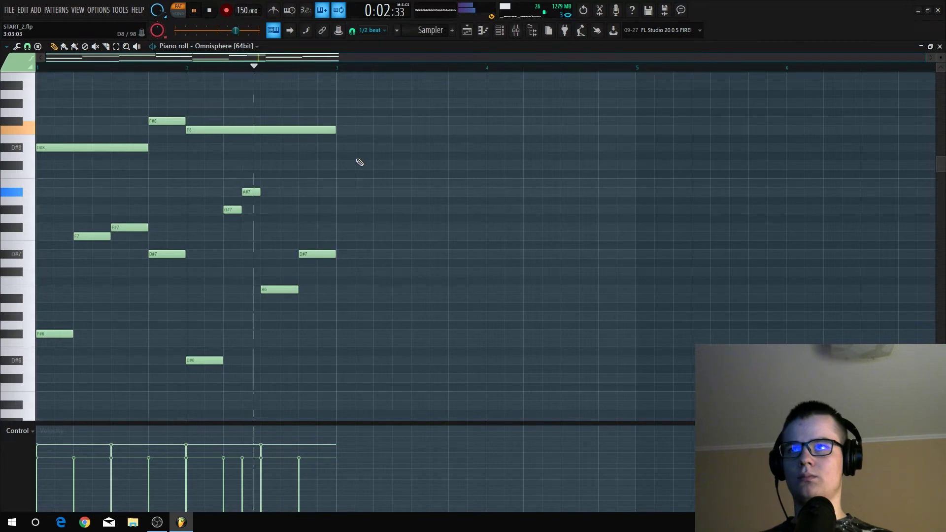
Select the D#8, F#8 and F8 top notes, lower their velocity below the other notes, and play back the pattern
{"action": "key", "text": "space"}
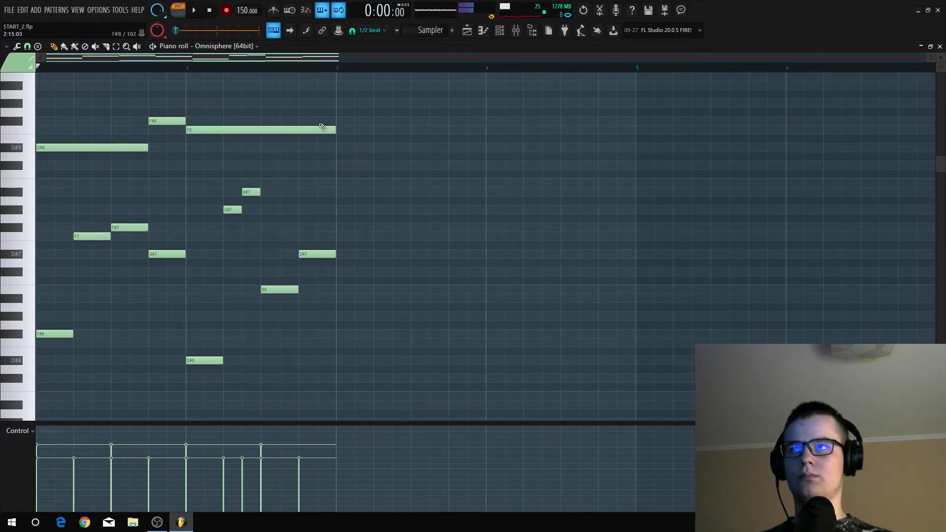
{"action": "left_click_drag", "start_coordinate": [345, 116], "coordinate": [101, 149]}
{"action": "key", "text": "space"}
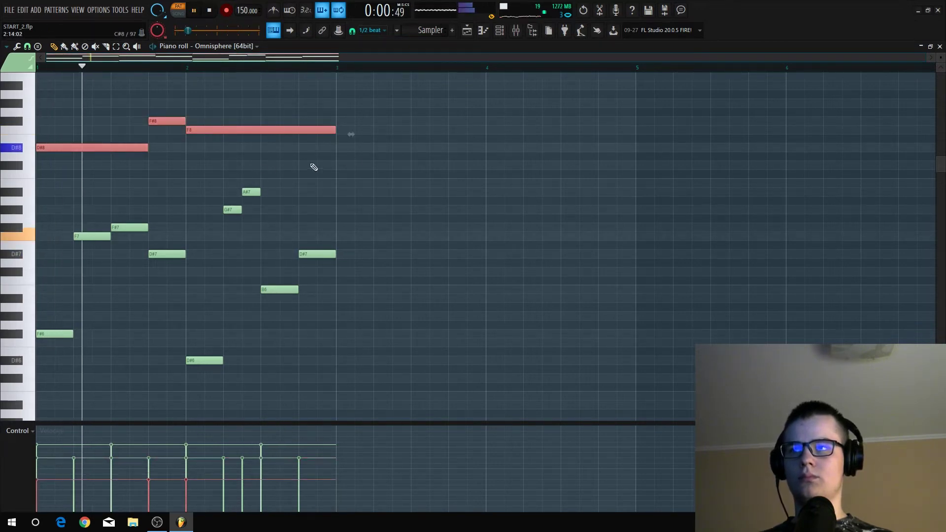
{"action": "left_click", "coordinate": [380, 159]}
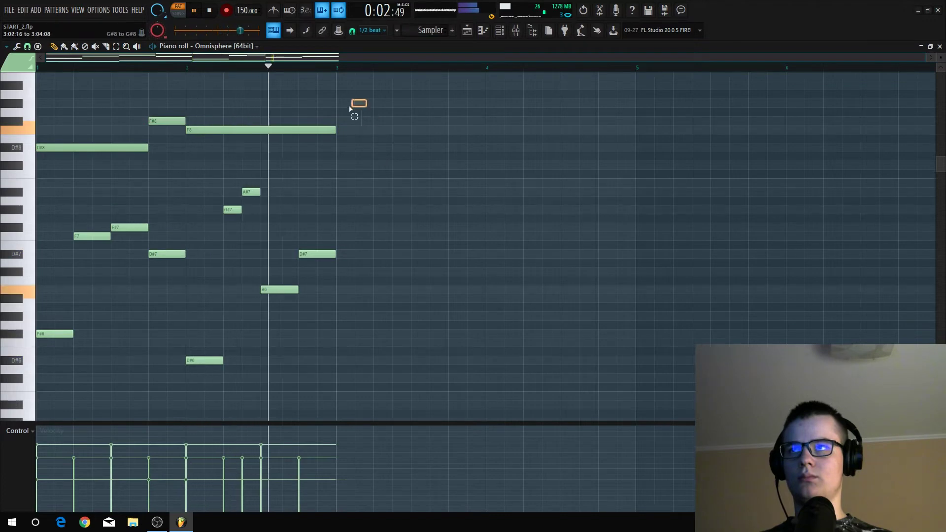
{"action": "key", "text": "ctrl+a"}
{"action": "scroll", "coordinate": [351, 249], "scroll_direction": "down", "scroll_amount": 8}
{"action": "key", "text": "space"}
{"action": "scroll", "coordinate": [281, 246], "scroll_direction": "up", "scroll_amount": 1}
{"action": "scroll", "coordinate": [285, 207], "scroll_direction": "up", "scroll_amount": 5}
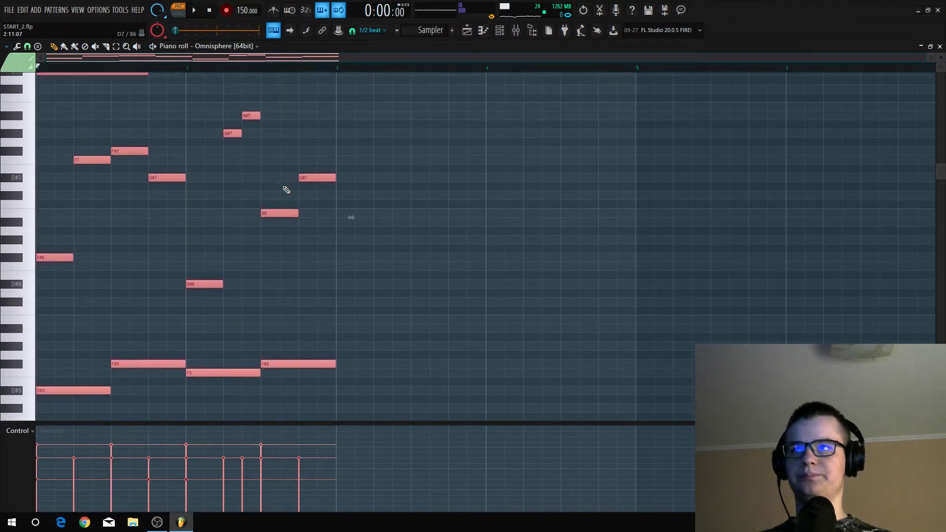
{"action": "left_click", "coordinate": [502, 245]}
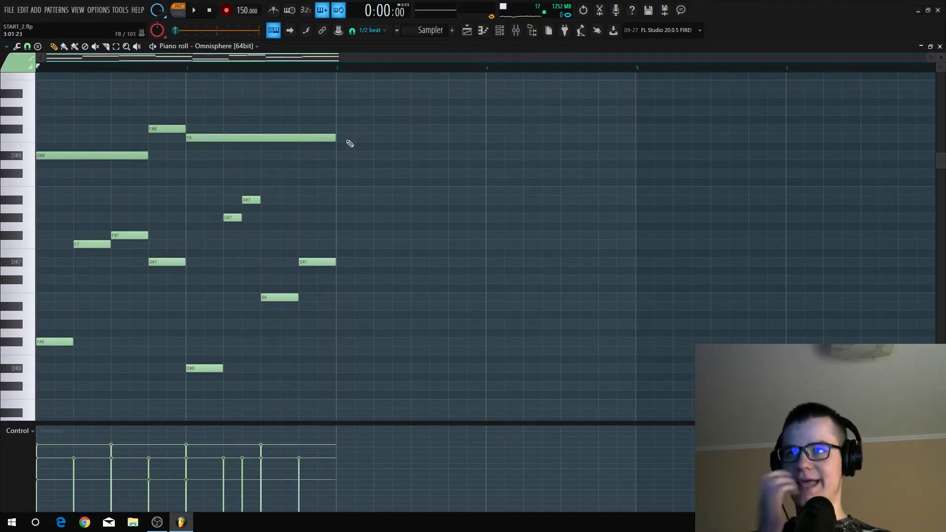
Select all notes of bars 1 and 2 and duplicate them into bars 3 and 4
{"action": "left_click_drag", "start_coordinate": [349, 107], "coordinate": [84, 419]}
{"action": "scroll", "coordinate": [321, 248], "scroll_direction": "down", "scroll_amount": 5}
{"action": "key", "text": "ctrl+b"}
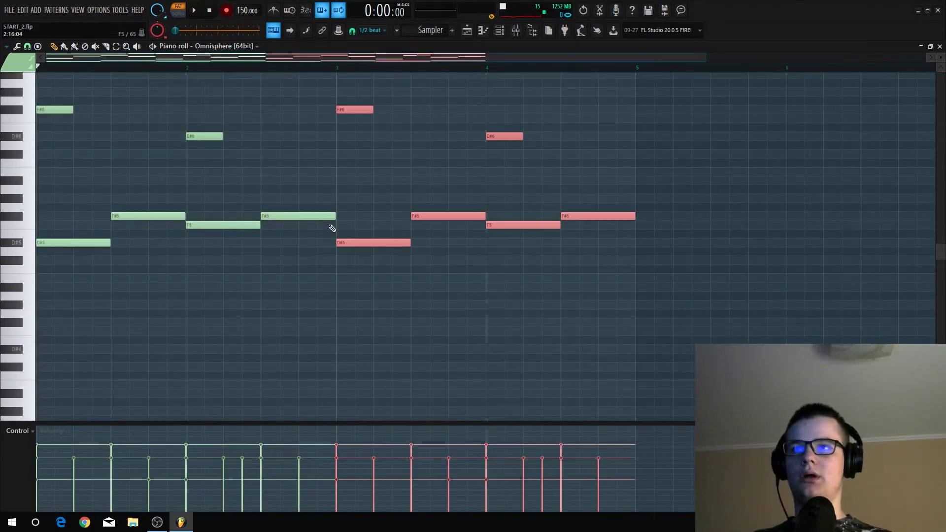
{"action": "scroll", "coordinate": [416, 131], "scroll_direction": "up", "scroll_amount": 5}
{"action": "scroll", "coordinate": [205, 134], "scroll_direction": "down", "scroll_amount": 2}
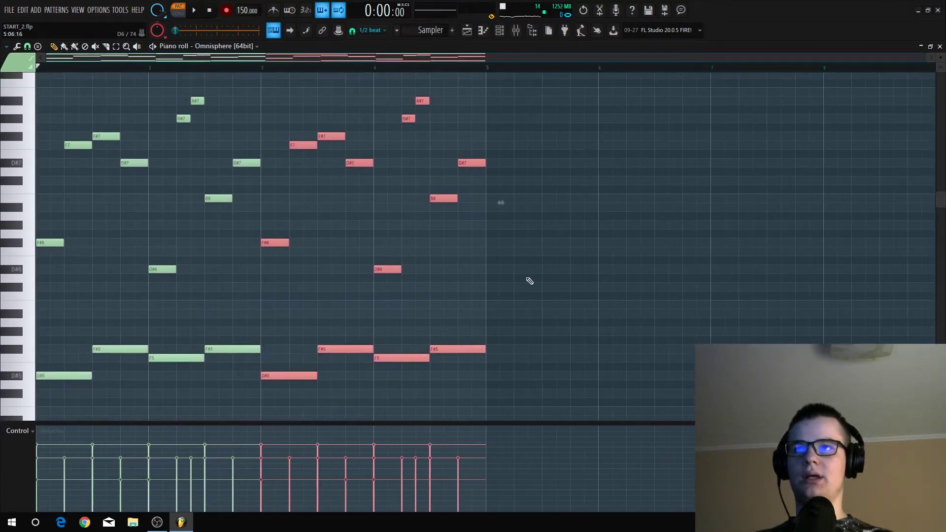
Deselect the copied notes, lower the F#8 at the end of bar 3 to F8, and raise bar 4's long F8 to F#8
{"action": "left_click", "coordinate": [449, 182]}
{"action": "scroll", "coordinate": [449, 181], "scroll_direction": "up", "scroll_amount": 1}
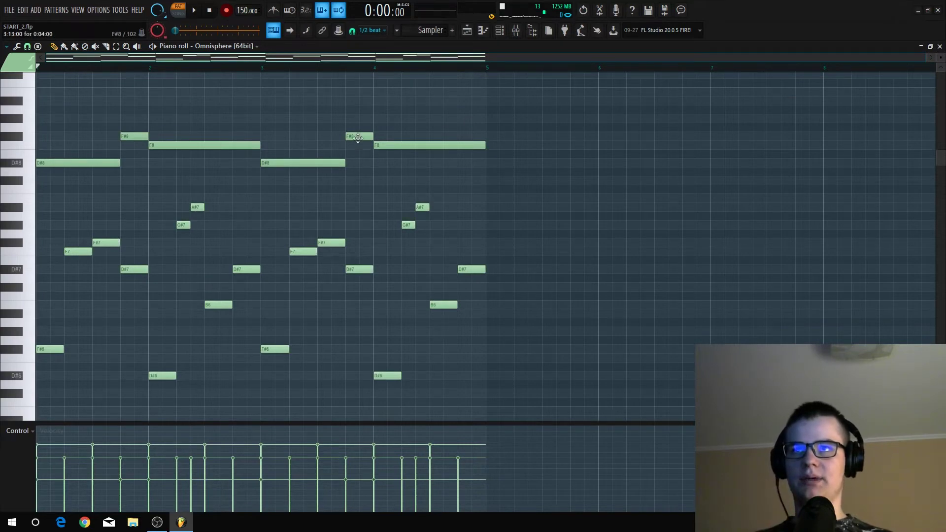
{"action": "left_click_drag", "start_coordinate": [384, 144], "coordinate": [386, 135]}
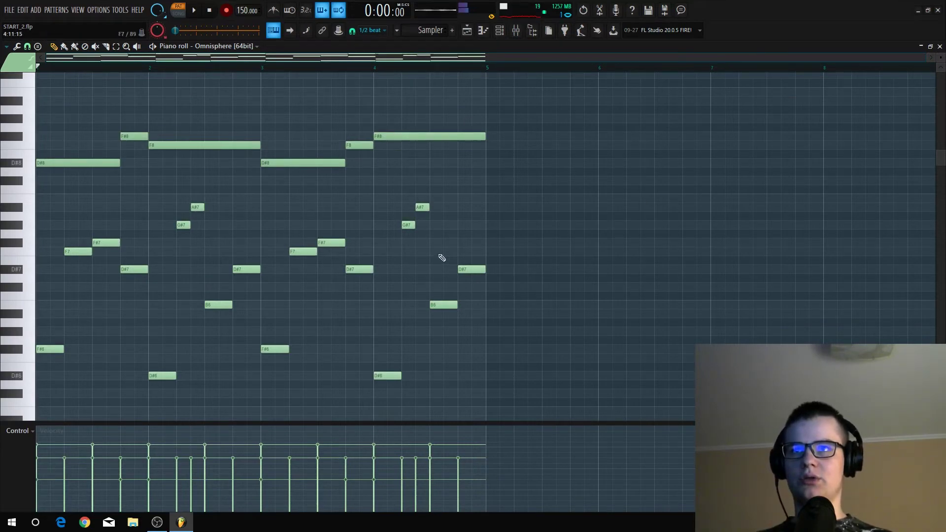
Move the last D#7 note of bar 4 down to A#6 and play back the four-bar pattern
{"action": "scroll", "coordinate": [406, 184], "scroll_direction": "down", "scroll_amount": 3}
{"action": "scroll", "coordinate": [421, 190], "scroll_direction": "up", "scroll_amount": 2}
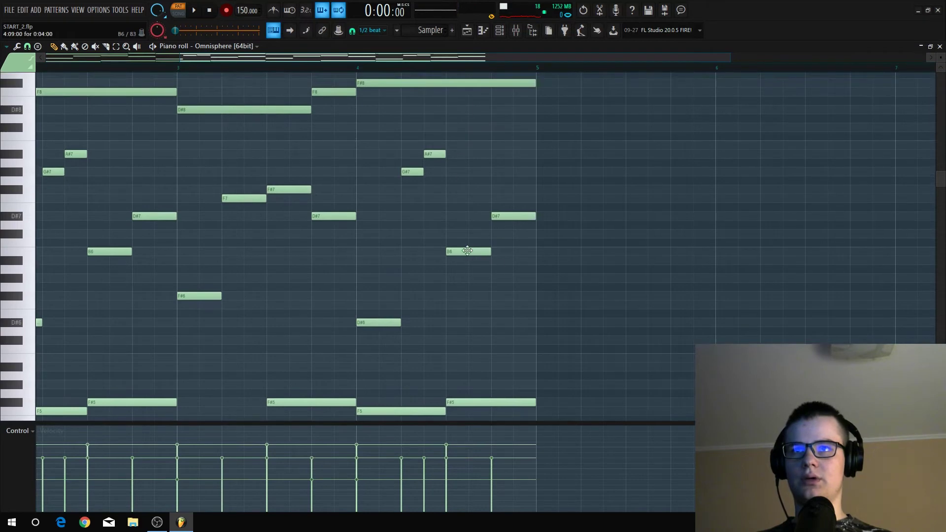
{"action": "left_click_drag", "start_coordinate": [504, 262], "coordinate": [507, 269]}
{"action": "key", "text": "space"}
{"action": "scroll", "coordinate": [478, 213], "scroll_direction": "down", "scroll_amount": 2}
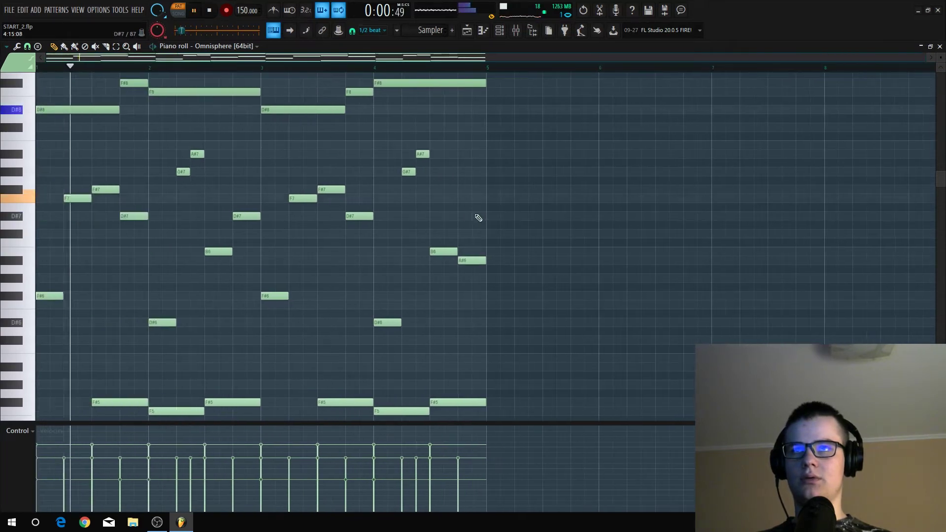
{"action": "scroll", "coordinate": [481, 201], "scroll_direction": "up", "scroll_amount": 3}
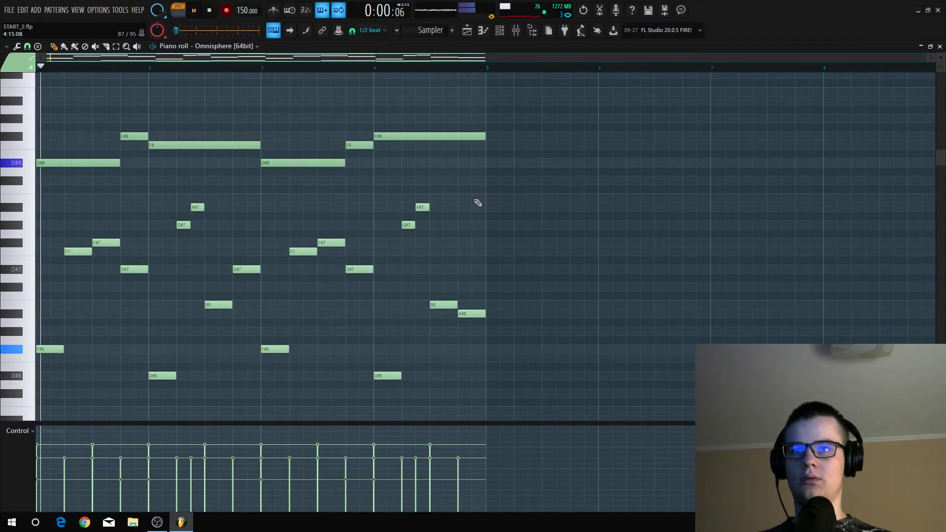
Select all notes of the four-bar pattern and slightly randomize their velocities with the randomizer
{"action": "left_click_drag", "start_coordinate": [514, 106], "coordinate": [67, 376]}
{"action": "key", "text": "ctrl+a"}
{"action": "scroll", "coordinate": [290, 323], "scroll_direction": "down", "scroll_amount": 7}
{"action": "key", "text": "space"}
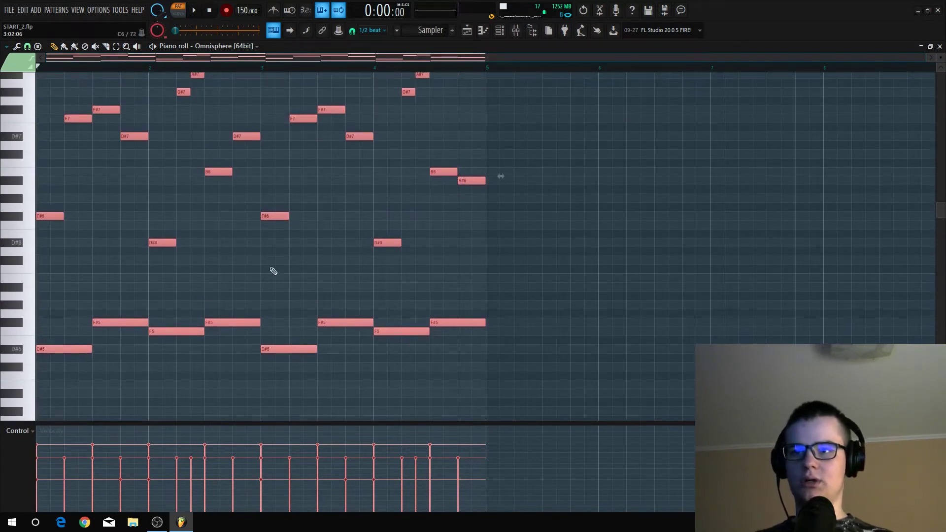
{"action": "scroll", "coordinate": [188, 269], "scroll_direction": "up", "scroll_amount": 12}
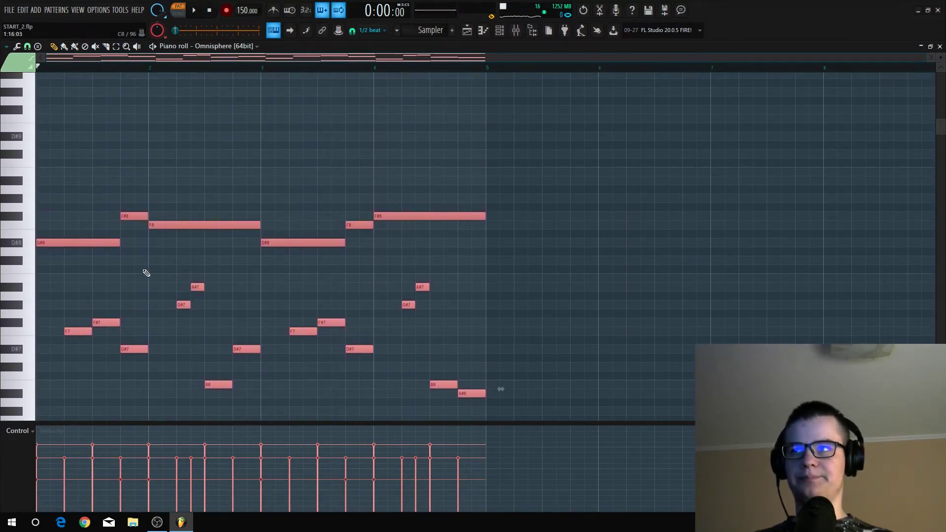
{"action": "scroll", "coordinate": [143, 273], "scroll_direction": "down", "scroll_amount": 3}
{"action": "scroll", "coordinate": [141, 274], "scroll_direction": "down", "scroll_amount": 9}
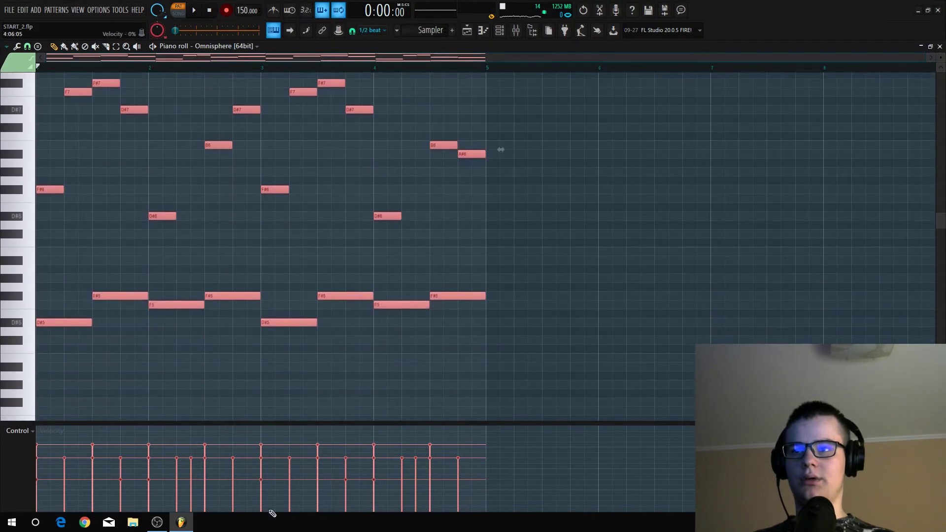
{"action": "key", "text": "alt+r"}
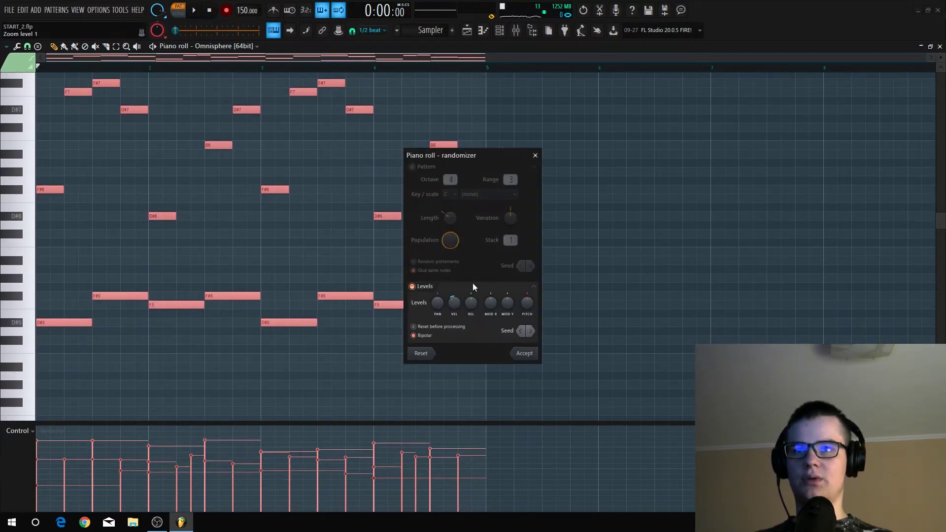
{"action": "left_click_drag", "start_coordinate": [454, 302], "coordinate": [454, 300]}
{"action": "left_click", "coordinate": [526, 354]}
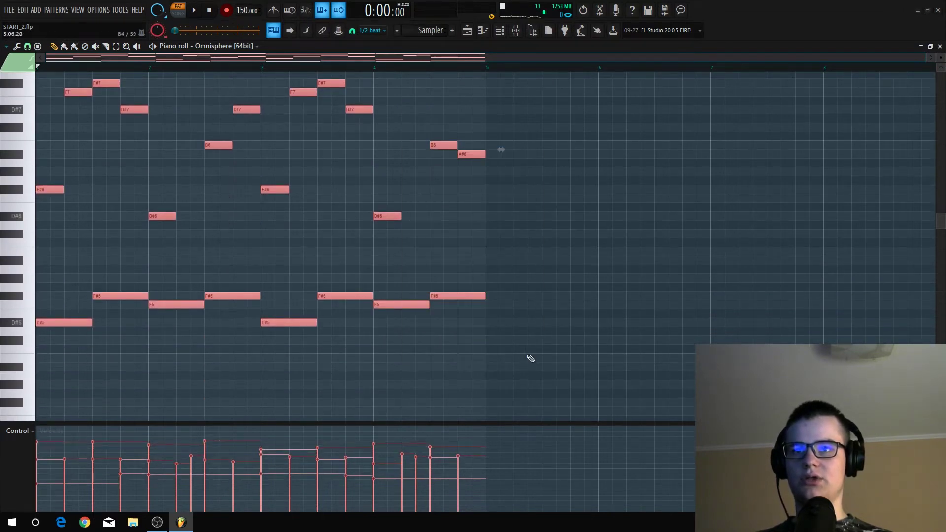
Stagger the start times of the selected chord notes with the strumizer, then deselect all notes
{"action": "scroll", "coordinate": [528, 245], "scroll_direction": "up", "scroll_amount": 3}
{"action": "scroll", "coordinate": [64, 286], "scroll_direction": "up", "scroll_amount": 4, "text": "ctrl"}
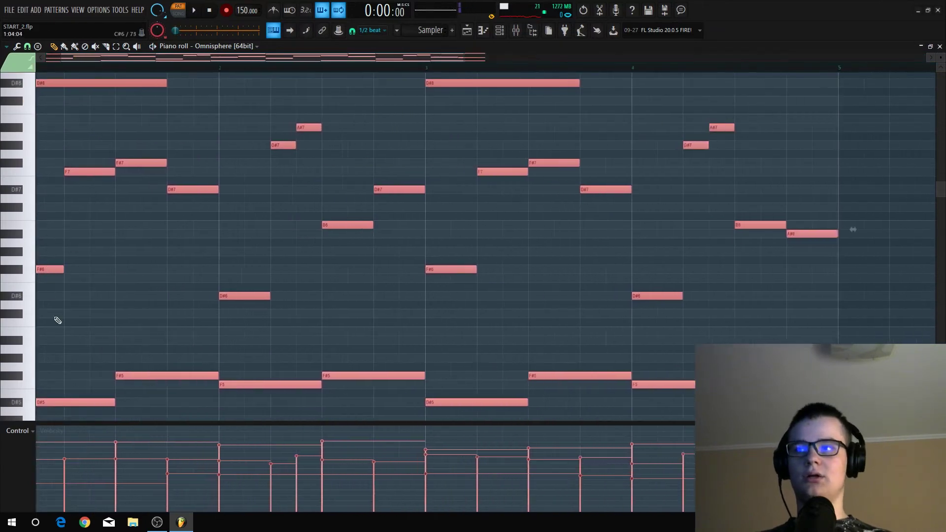
{"action": "scroll", "coordinate": [370, 371], "scroll_direction": "up", "scroll_amount": 2, "text": "ctrl"}
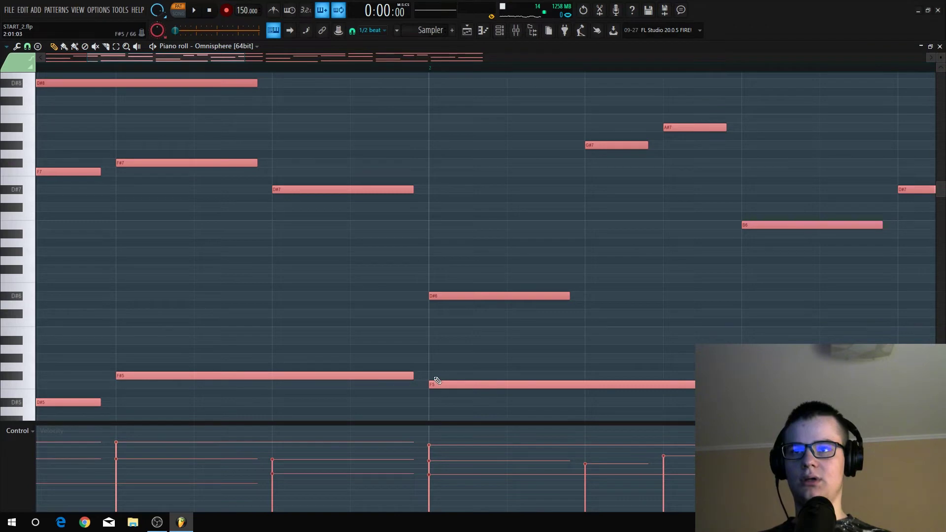
{"action": "key", "text": "alt+s"}
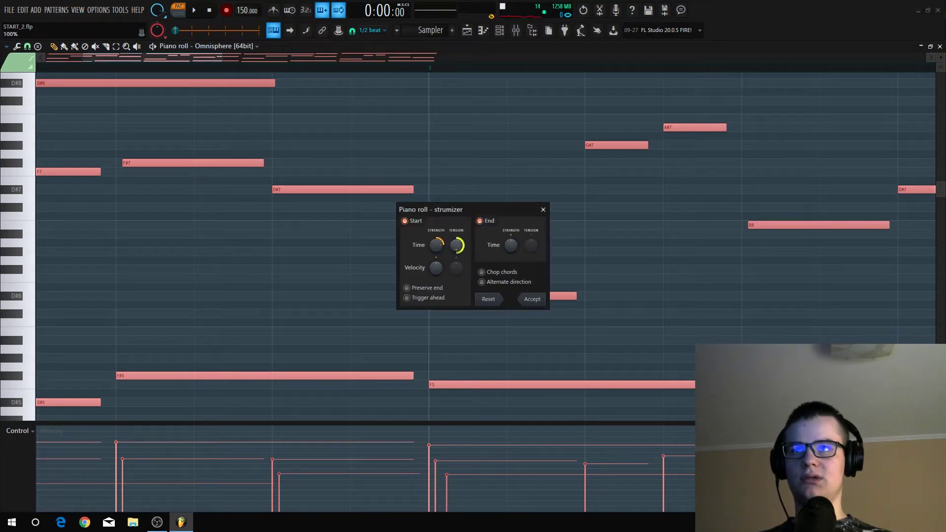
{"action": "left_click", "coordinate": [532, 298]}
{"action": "scroll", "coordinate": [534, 304], "scroll_direction": "down", "scroll_amount": 5, "text": "ctrl"}
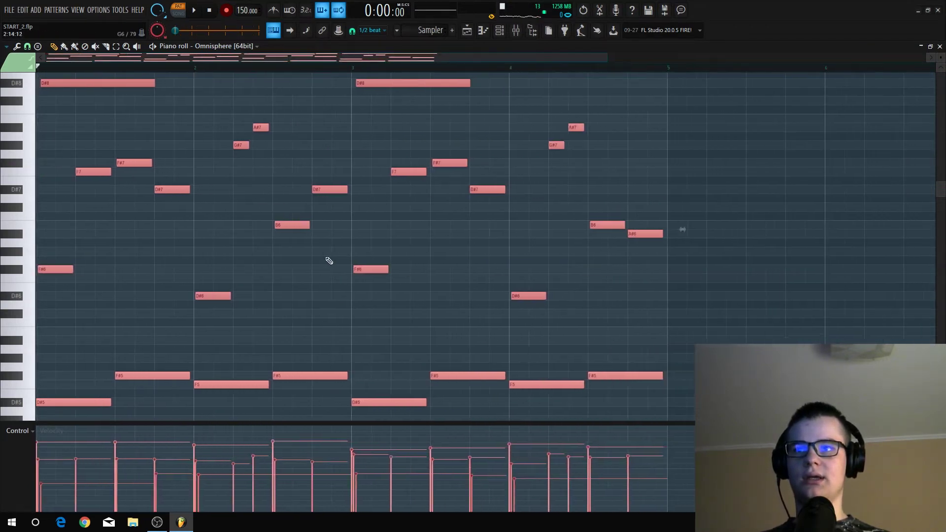
{"action": "key", "text": "ctrl+d"}
Play back the strummed four-bar pattern
{"action": "scroll", "coordinate": [492, 207], "scroll_direction": "up", "scroll_amount": 5}
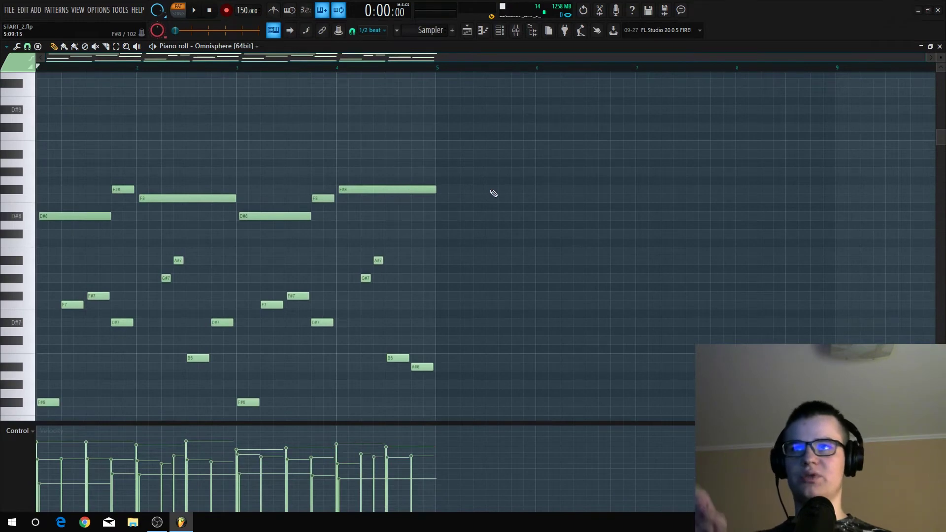
{"action": "key", "text": "space"}
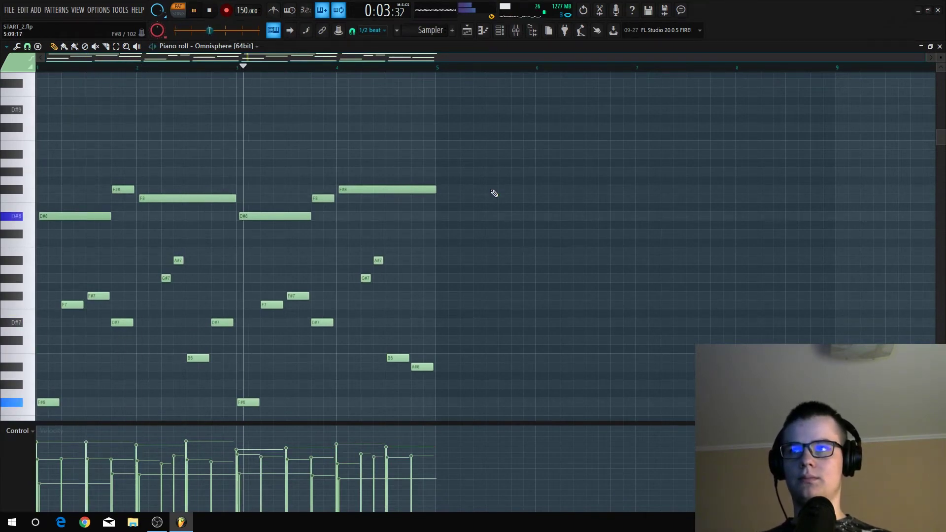
{"action": "scroll", "coordinate": [541, 190], "scroll_direction": "down", "scroll_amount": 6}
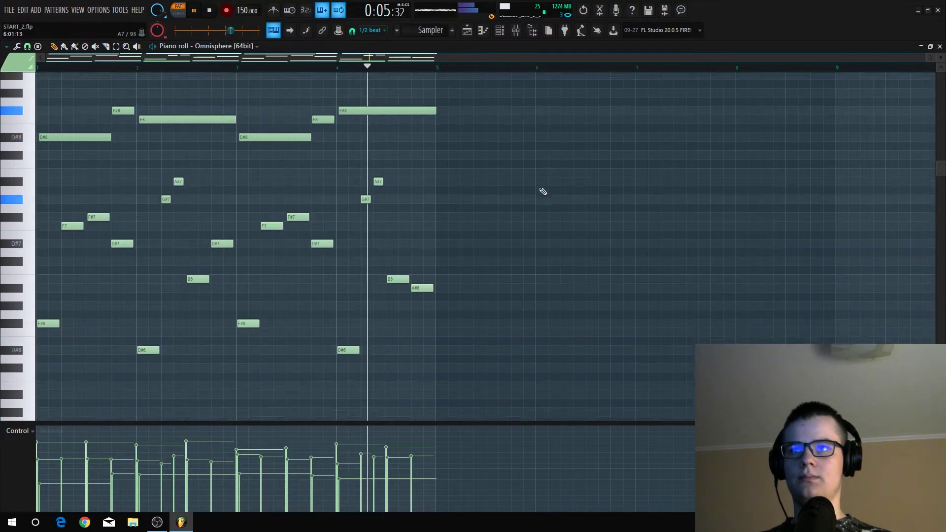
{"action": "key", "text": "space"}
{"action": "scroll", "coordinate": [513, 169], "scroll_direction": "up", "scroll_amount": 3}
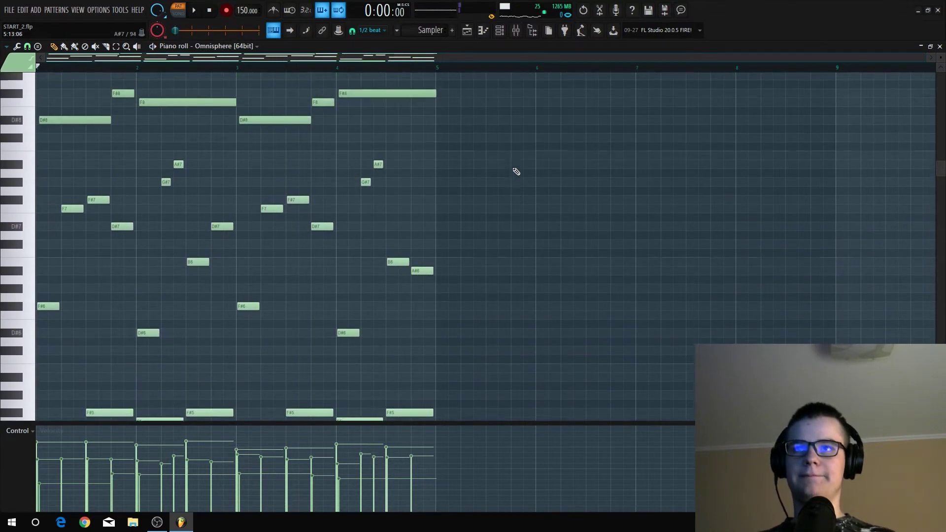
Shorten the long F#8 top note of bar 4 so it ends just before bar 5, and play back the pattern
{"action": "left_click_drag", "start_coordinate": [466, 110], "coordinate": [412, 419]}
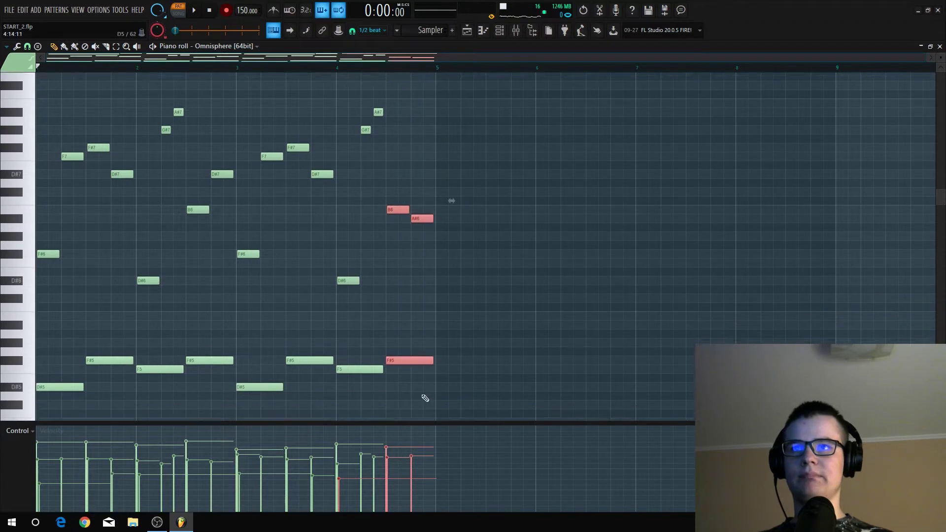
{"action": "scroll", "coordinate": [433, 271], "scroll_direction": "up", "scroll_amount": 3}
{"action": "scroll", "coordinate": [450, 194], "scroll_direction": "up", "scroll_amount": 9}
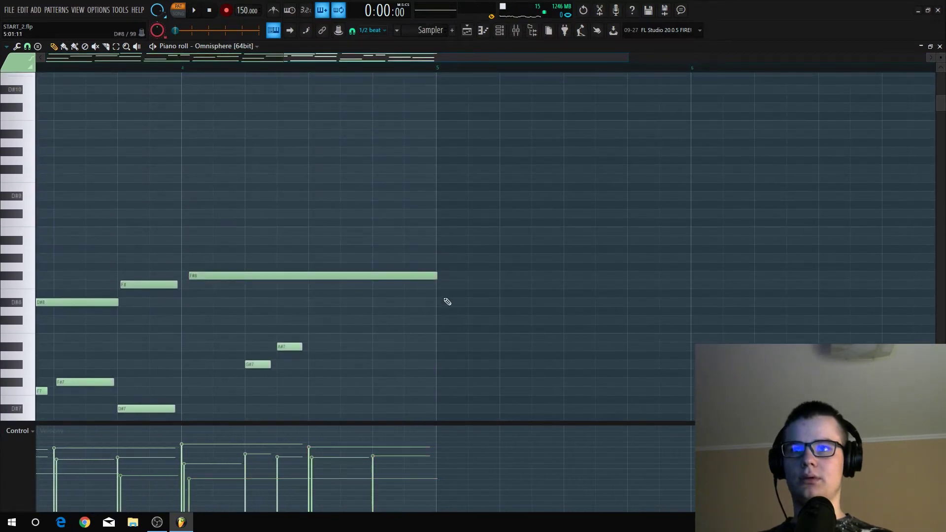
{"action": "key", "text": "space"}
{"action": "scroll", "coordinate": [456, 296], "scroll_direction": "down", "scroll_amount": 4}
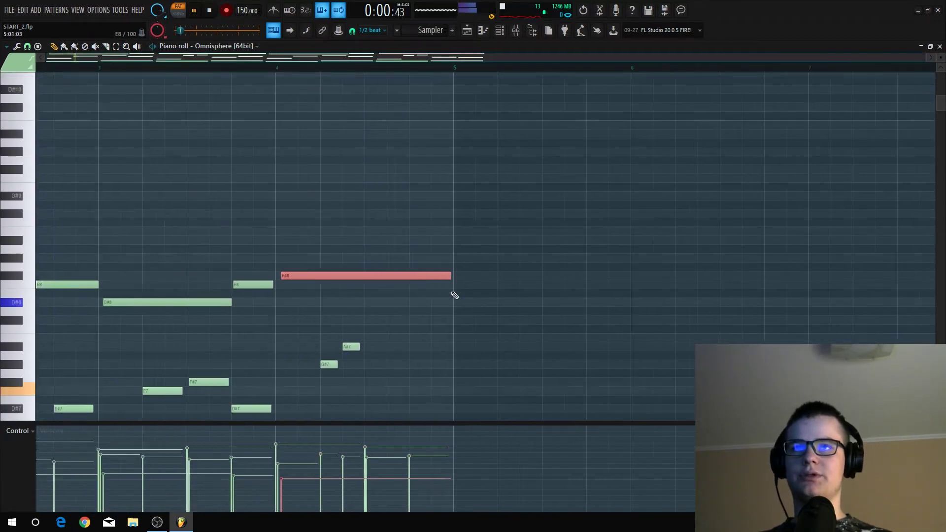
{"action": "left_click", "coordinate": [505, 280]}
{"action": "key", "text": "space"}
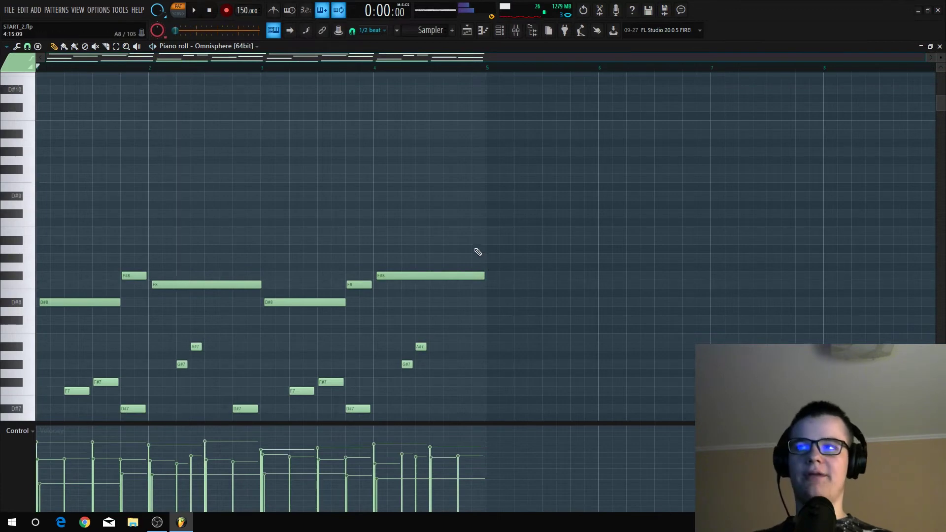
{"action": "scroll", "coordinate": [456, 234], "scroll_direction": "down", "scroll_amount": 8}
{"action": "scroll", "coordinate": [354, 153], "scroll_direction": "down", "scroll_amount": 1}
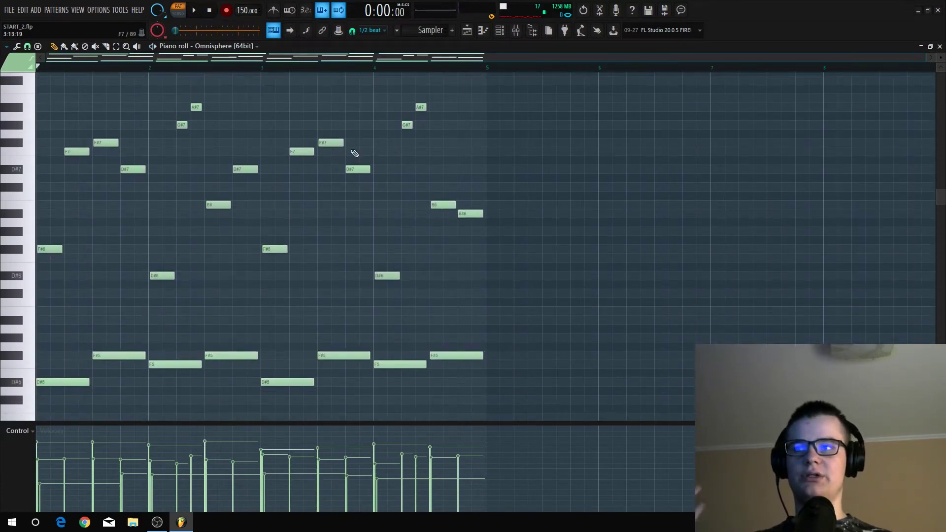
Open Fruity Parametric EQ 2 on mixer Insert 1 and set its band 1 high-pass filter to about 200 Hz
{"action": "left_click", "coordinate": [514, 35]}
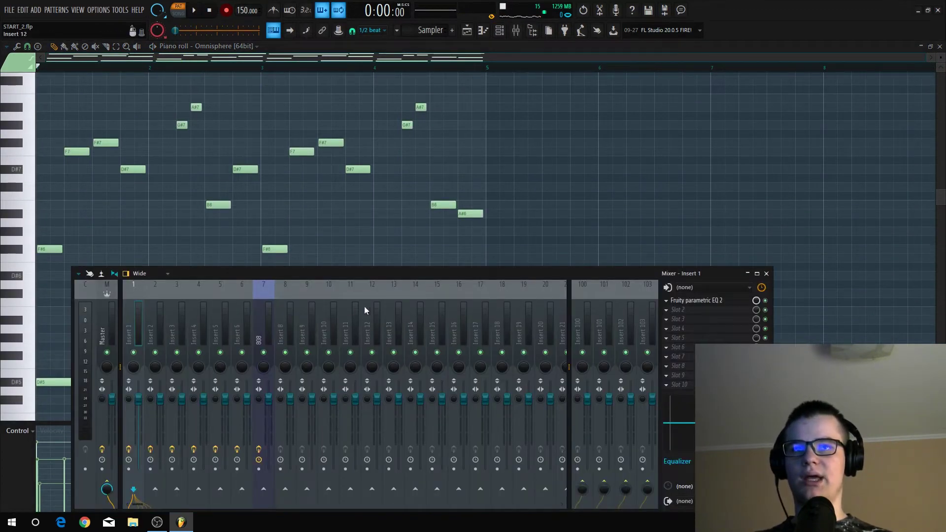
{"action": "left_click", "coordinate": [697, 301]}
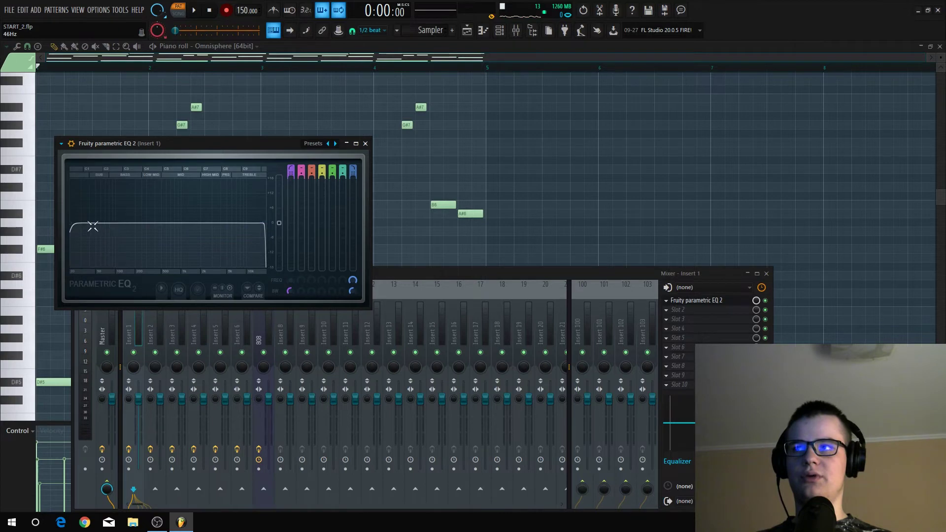
{"action": "left_click_drag", "start_coordinate": [93, 226], "coordinate": [73, 225]}
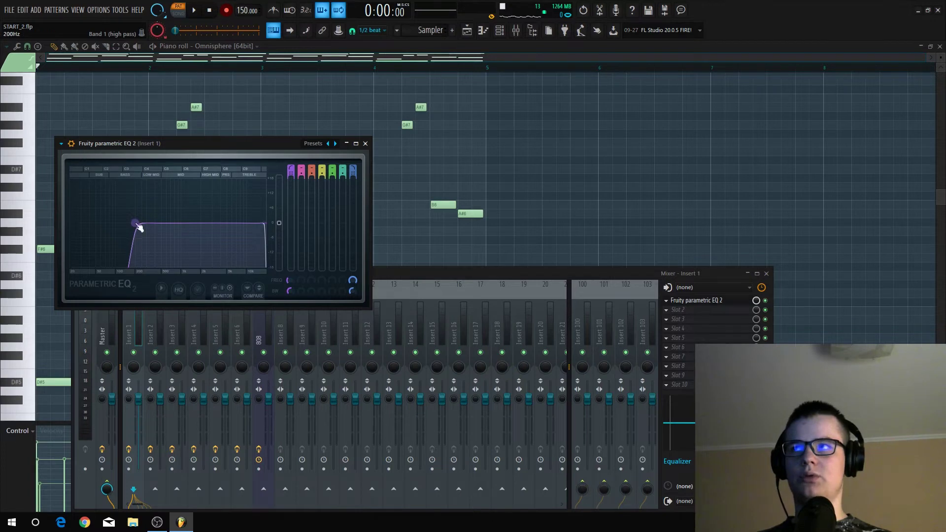
Lower the equalizer's main level to about -3.8 dB while playing back the melody
{"action": "key", "text": "space"}
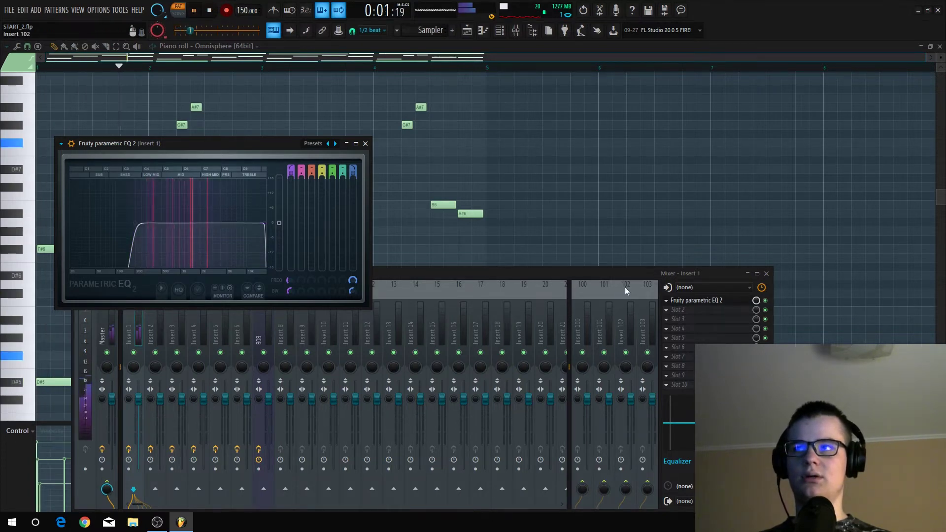
{"action": "left_click_drag", "start_coordinate": [226, 227], "coordinate": [226, 234]}
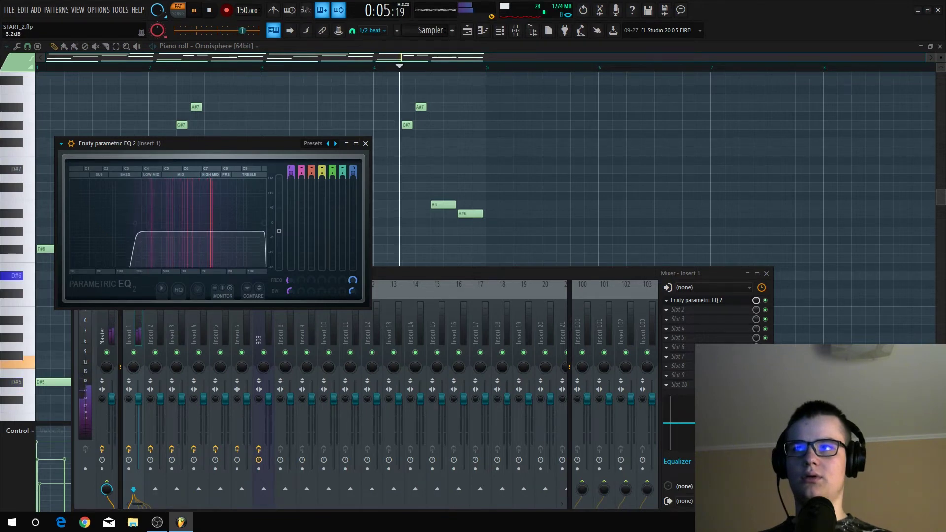
{"action": "key", "text": "space"}
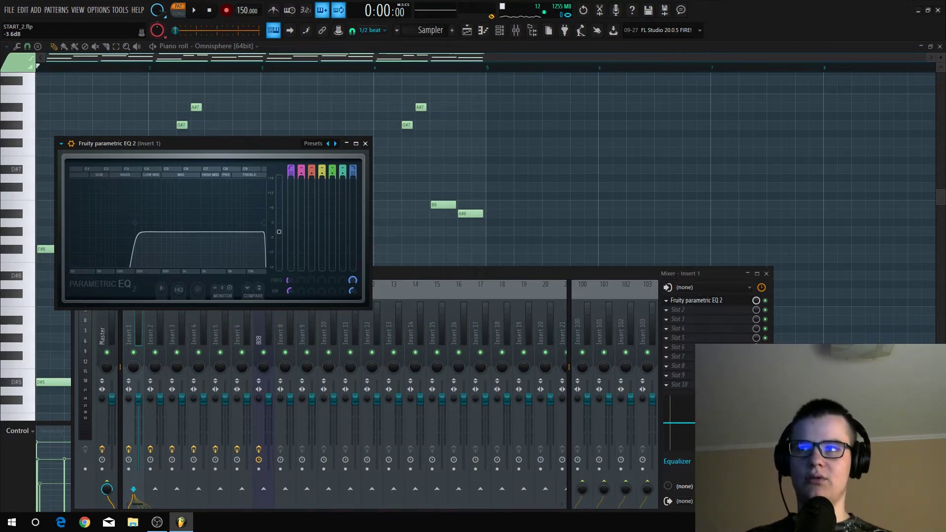
{"action": "key", "text": "space"}
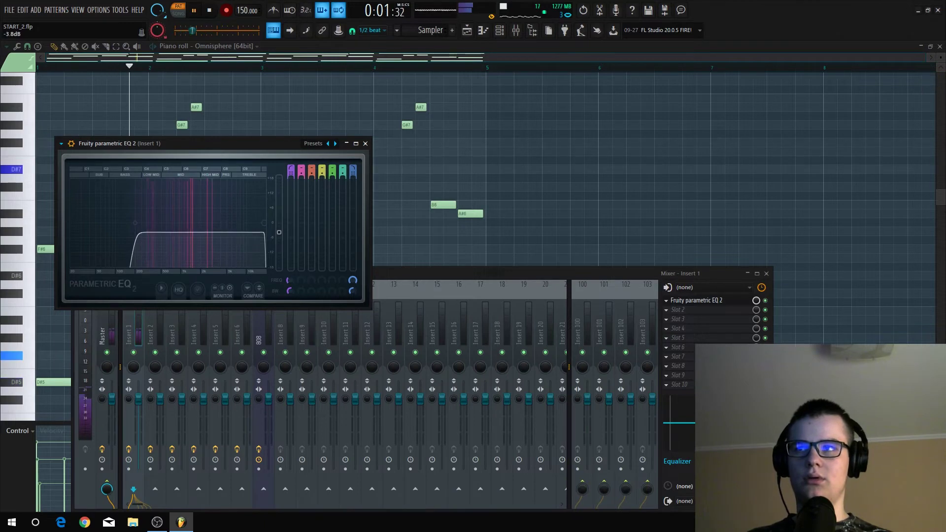
{"action": "key", "text": "space"}
Search the effect plugins for "unsta" and load unstable_2 into slot 2 of Insert 1
{"action": "left_click", "coordinate": [686, 316]}
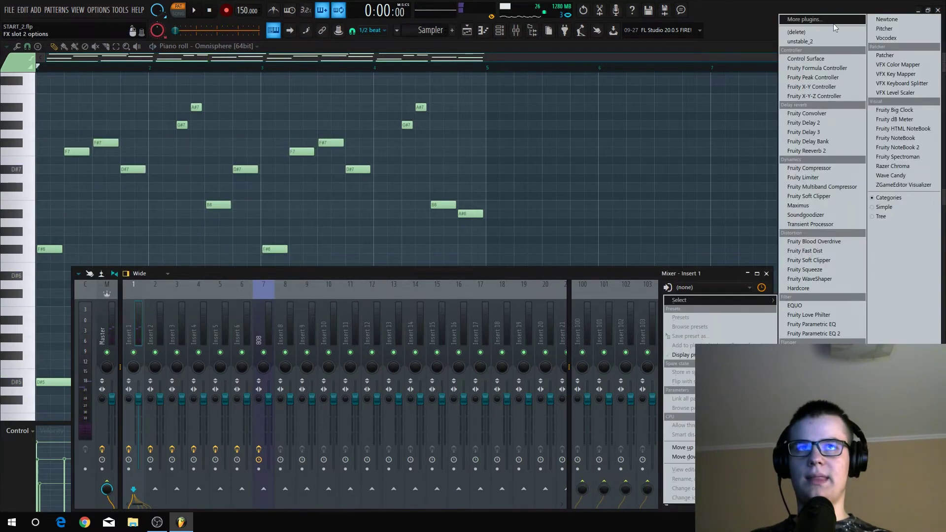
{"action": "key", "text": "Escape"}
{"action": "type", "text": "unsta"}
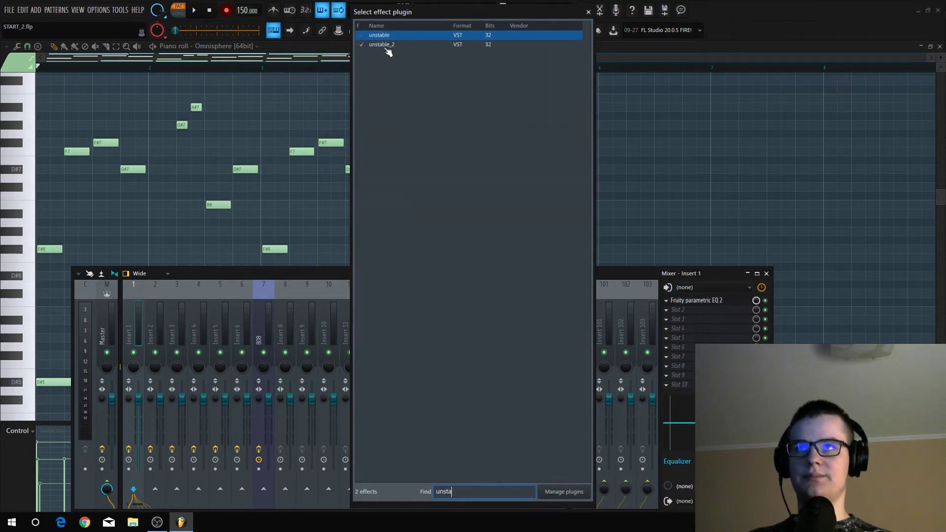
{"action": "double_click", "coordinate": [386, 45]}
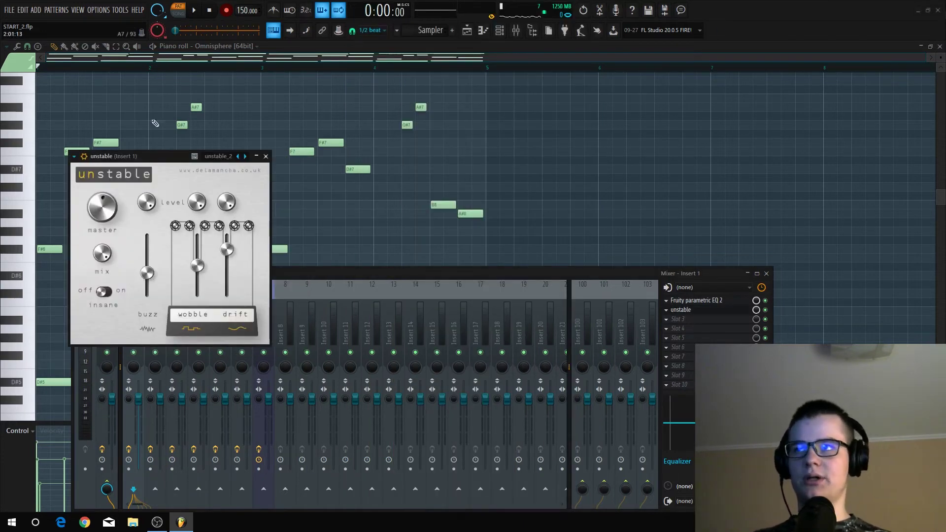
Load the unstable preset in the effect, close the plugin and mixer windows, and play back the pattern
{"action": "left_click", "coordinate": [75, 158]}
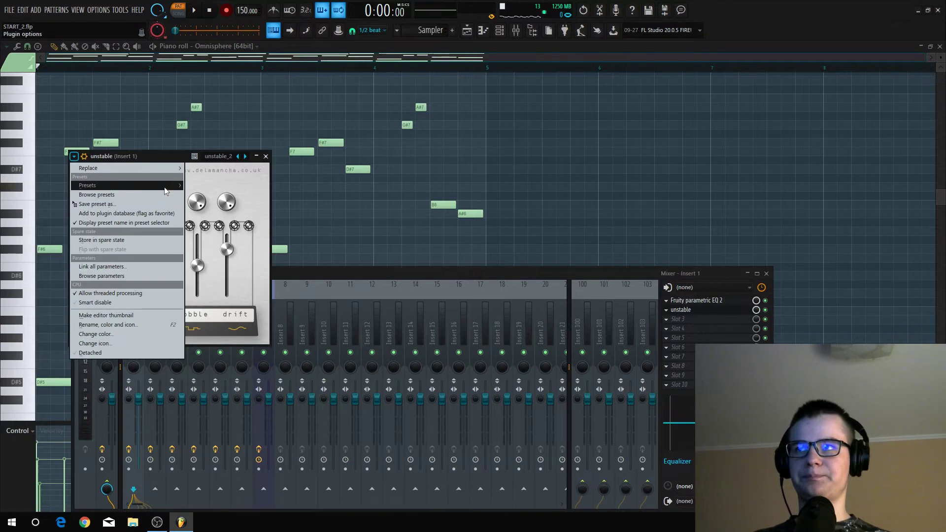
{"action": "mouse_move", "coordinate": [167, 185]}
{"action": "left_click", "coordinate": [216, 191]}
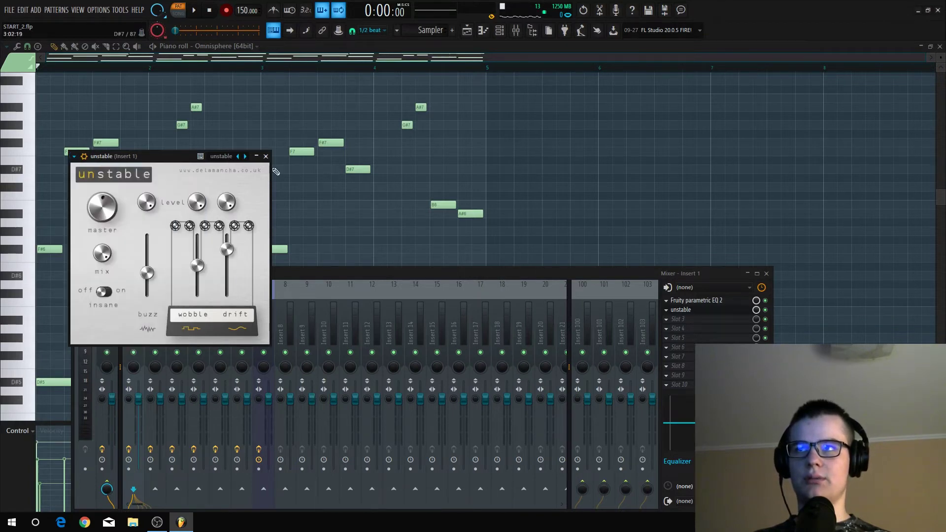
{"action": "left_click", "coordinate": [266, 157]}
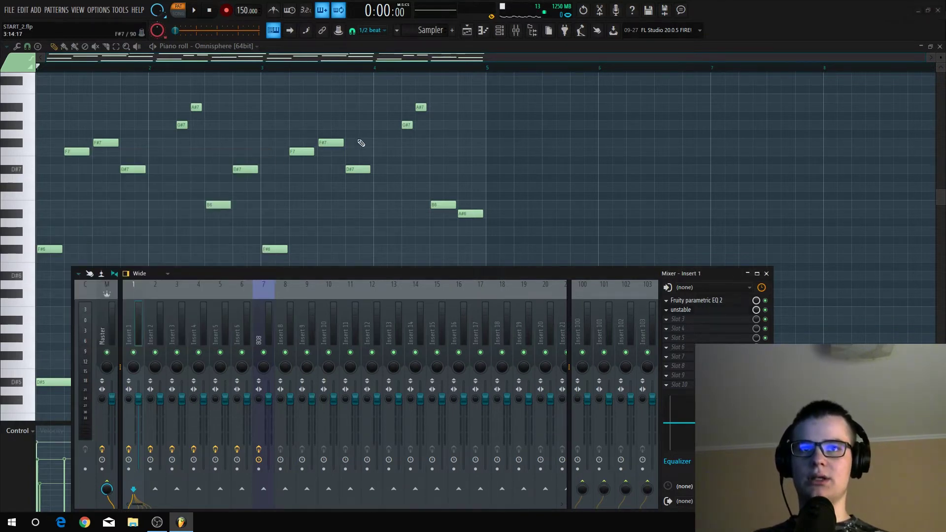
{"action": "key", "text": "F9"}
{"action": "key", "text": "space"}
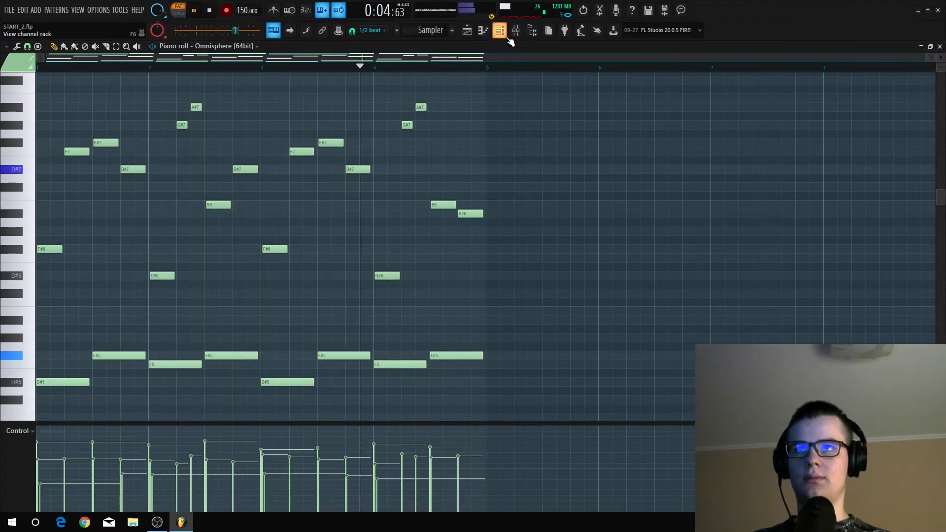
{"action": "key", "text": "space"}
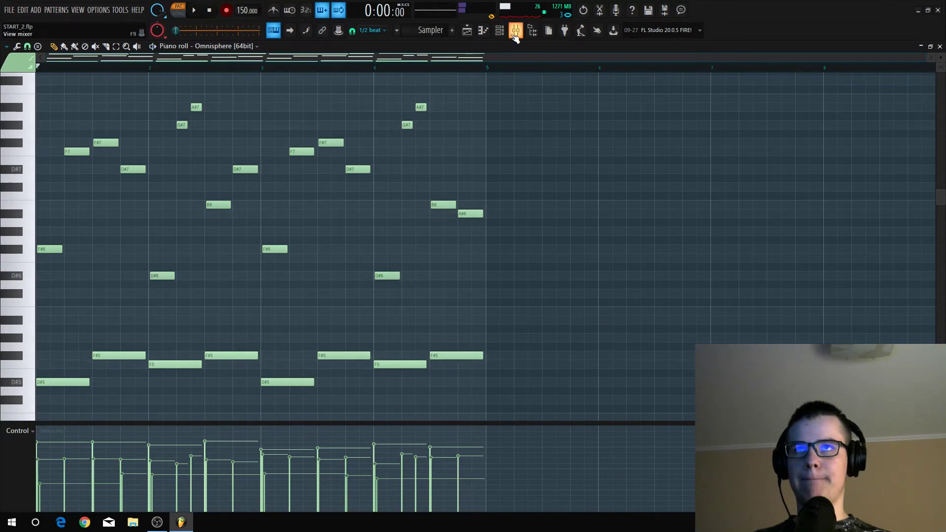
Search the effect plugins for "izoto" and load the VST3 version of iZotope Vinyl into slot 3 of Insert 1
{"action": "left_click", "coordinate": [517, 33]}
{"action": "left_click", "coordinate": [674, 320]}
{"action": "left_click", "coordinate": [822, 17]}
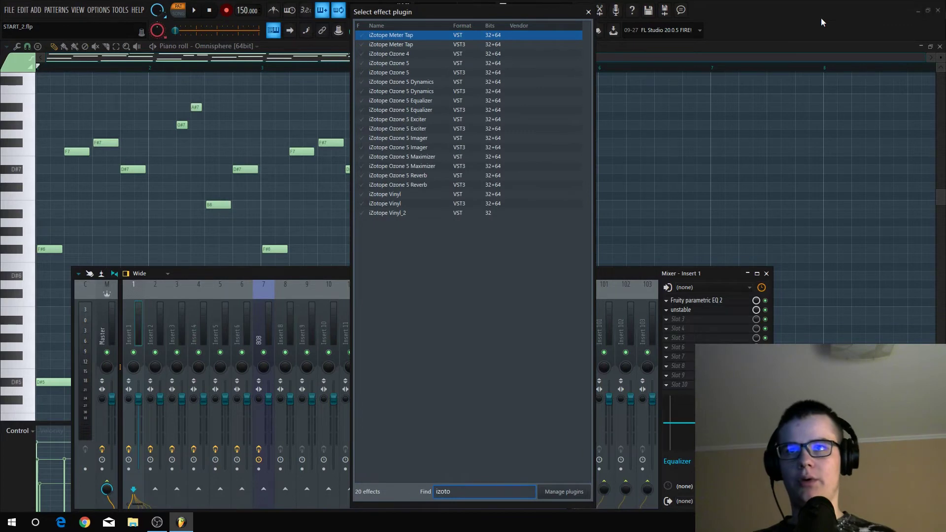
{"action": "double_click", "coordinate": [409, 204]}
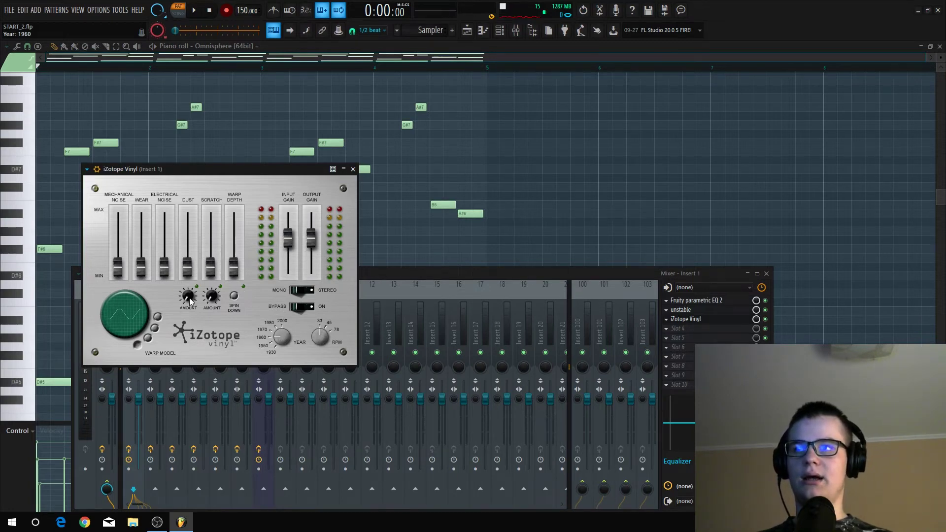
Adjust the dust amount and raise the dust level in iZotope Vinyl, and play back the melody with the effect
{"action": "left_click_drag", "start_coordinate": [190, 295], "coordinate": [185, 297]}
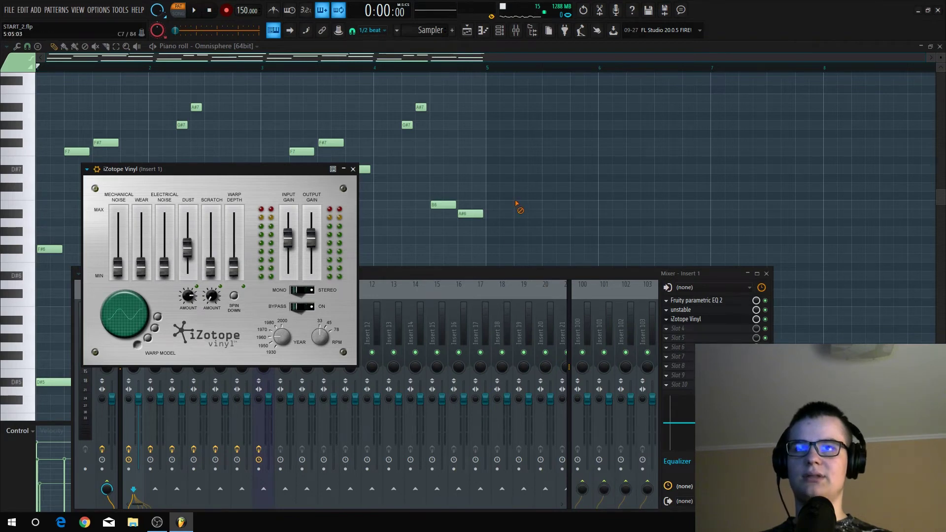
{"action": "key", "text": "F7"}
{"action": "key", "text": "space"}
{"action": "left_click", "coordinate": [504, 31]}
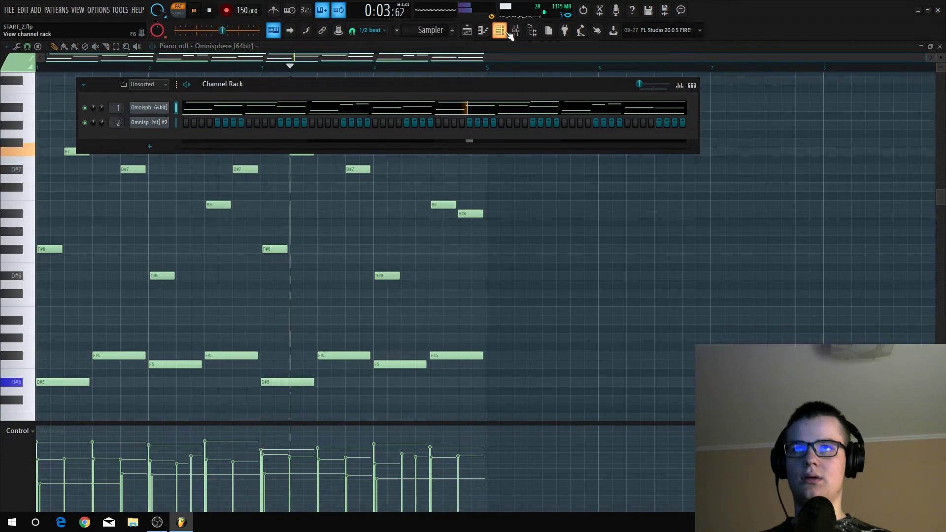
{"action": "left_click", "coordinate": [505, 30]}
{"action": "left_click", "coordinate": [515, 31]}
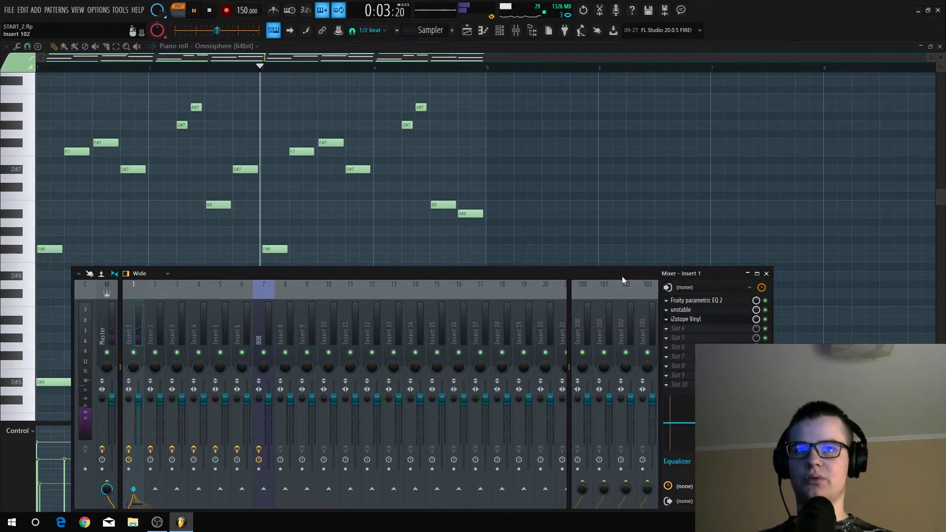
{"action": "key", "text": "space"}
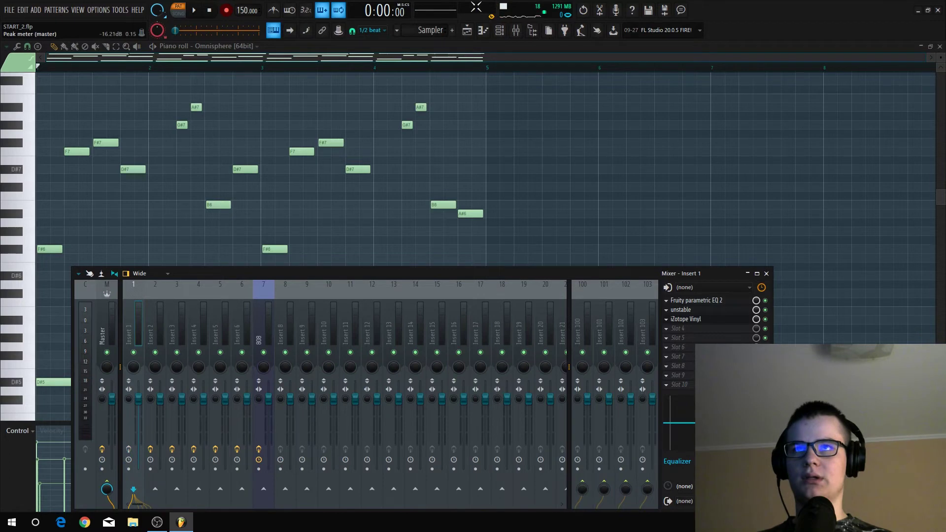
Select all the melody notes in the first Omnisphere channel's piano roll and delete them
{"action": "key", "text": "F6"}
{"action": "right_click", "coordinate": [159, 132]}
{"action": "left_click", "coordinate": [180, 123]}
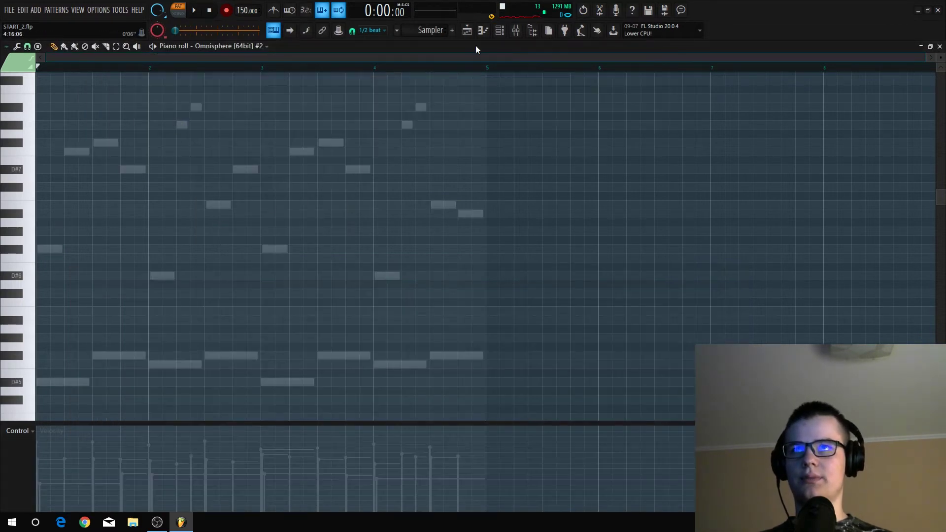
{"action": "key", "text": "F6"}
{"action": "right_click", "coordinate": [163, 103]}
{"action": "left_click", "coordinate": [180, 106]}
{"action": "scroll", "coordinate": [482, 184], "scroll_direction": "up", "scroll_amount": 5}
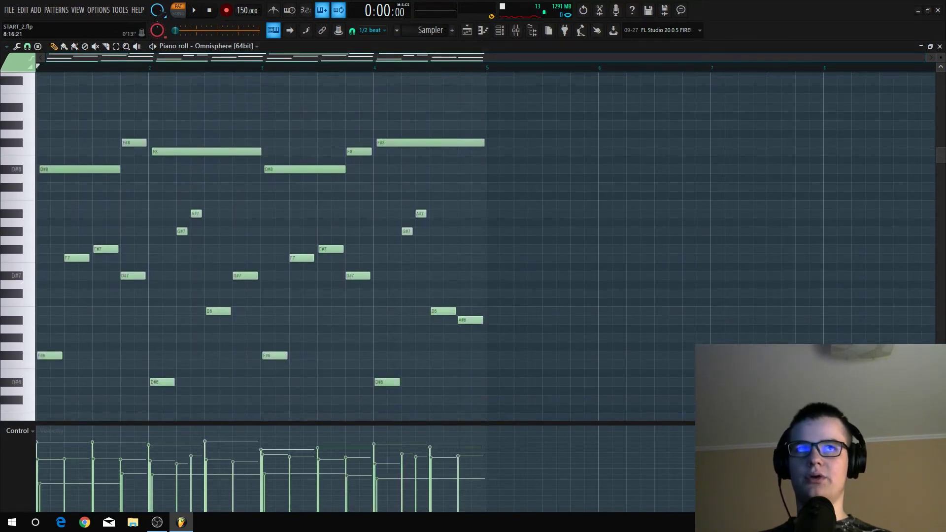
{"action": "scroll", "coordinate": [482, 184], "scroll_direction": "down", "scroll_amount": 3}
{"action": "scroll", "coordinate": [421, 169], "scroll_direction": "up", "scroll_amount": 3}
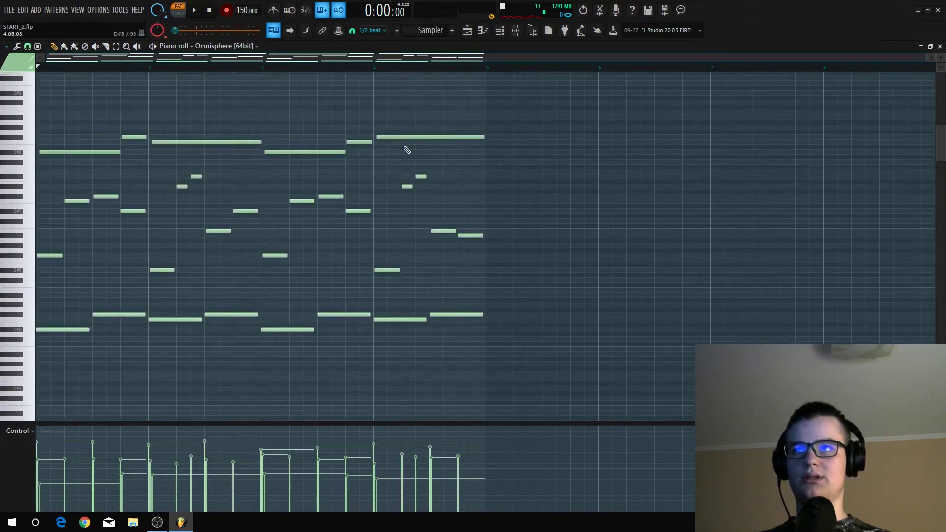
{"action": "left_click_drag", "start_coordinate": [613, 116], "coordinate": [2, 409]}
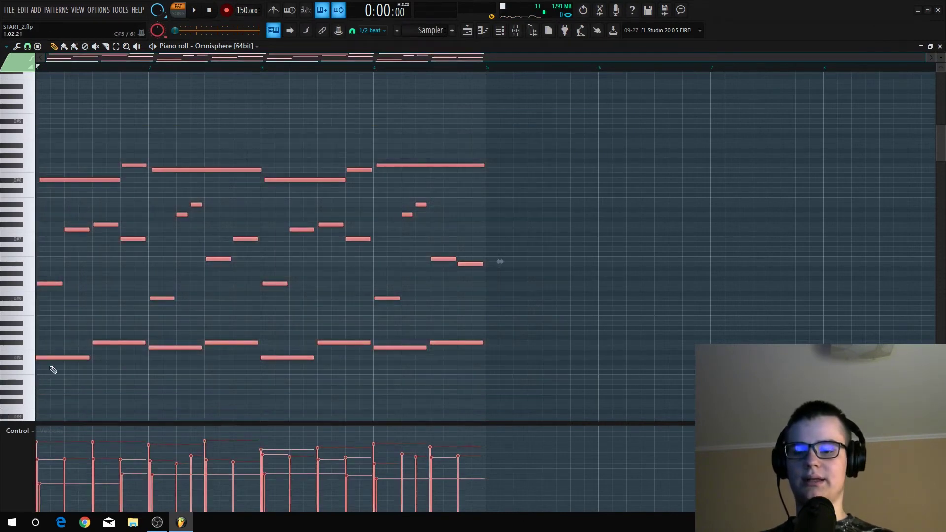
{"action": "key", "text": "Delete"}
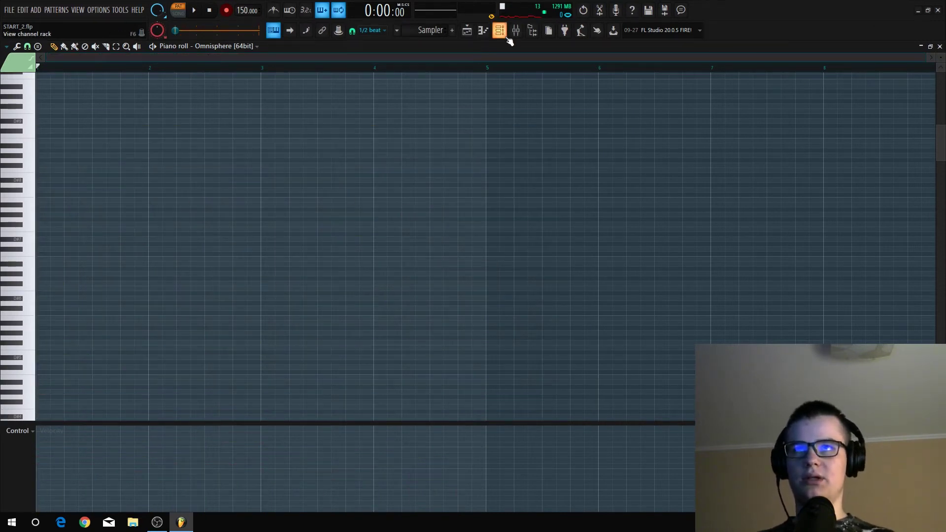
Open the second Omnisphere channel's piano roll and set its scale highlighting root note to F
{"action": "left_click", "coordinate": [504, 30]}
{"action": "right_click", "coordinate": [160, 120]}
{"action": "left_click", "coordinate": [191, 123]}
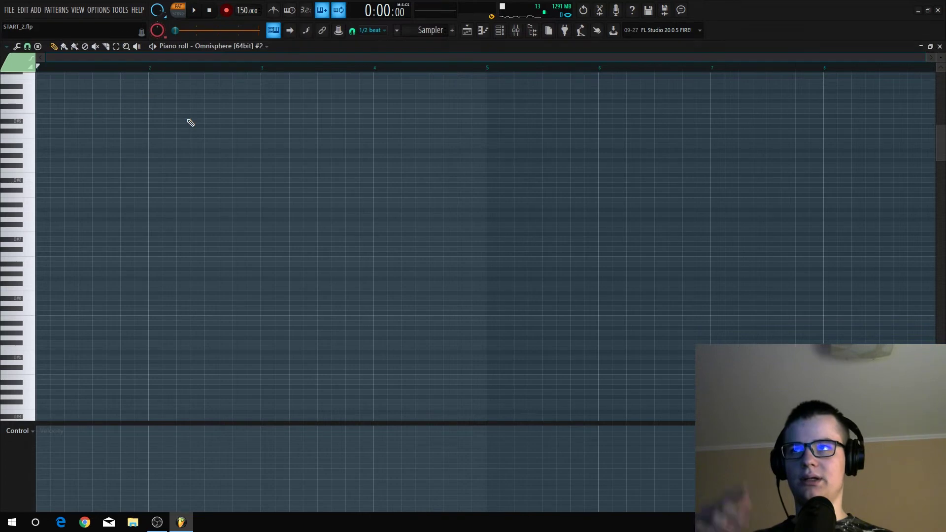
{"action": "left_click", "coordinate": [500, 30]}
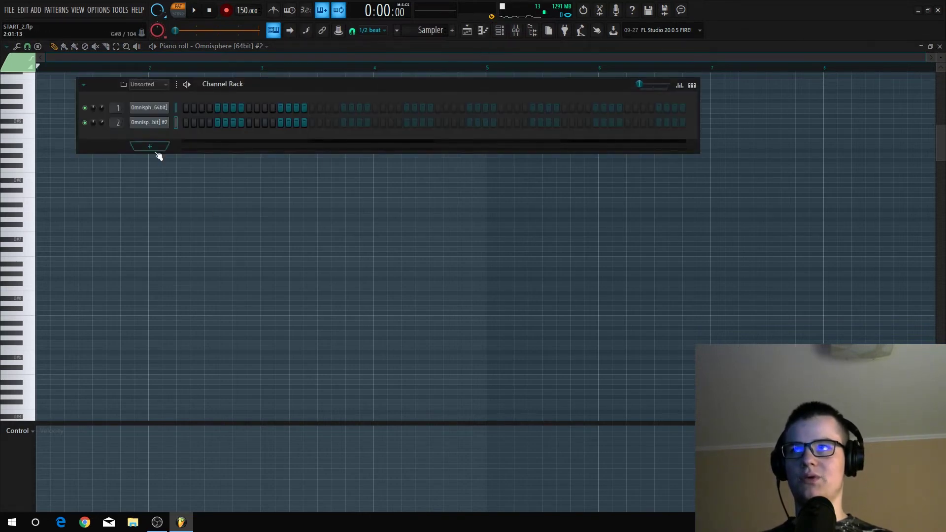
{"action": "right_click", "coordinate": [167, 121]}
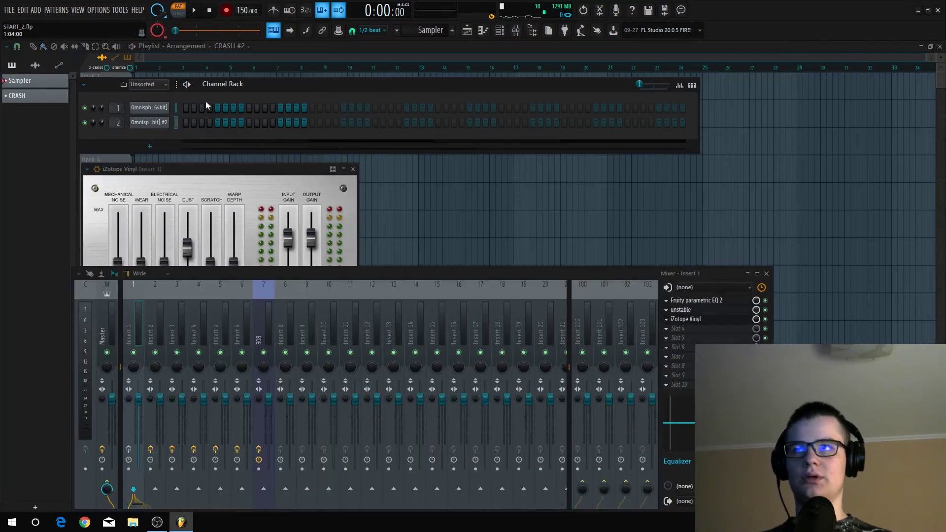
{"action": "right_click", "coordinate": [167, 122]}
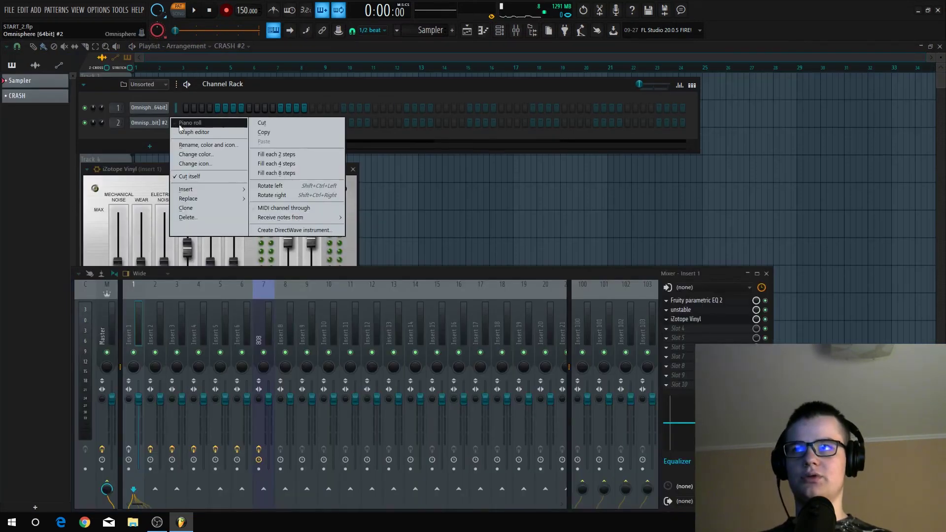
{"action": "left_click", "coordinate": [189, 126]}
{"action": "scroll", "coordinate": [321, 302], "scroll_direction": "up", "scroll_amount": 3}
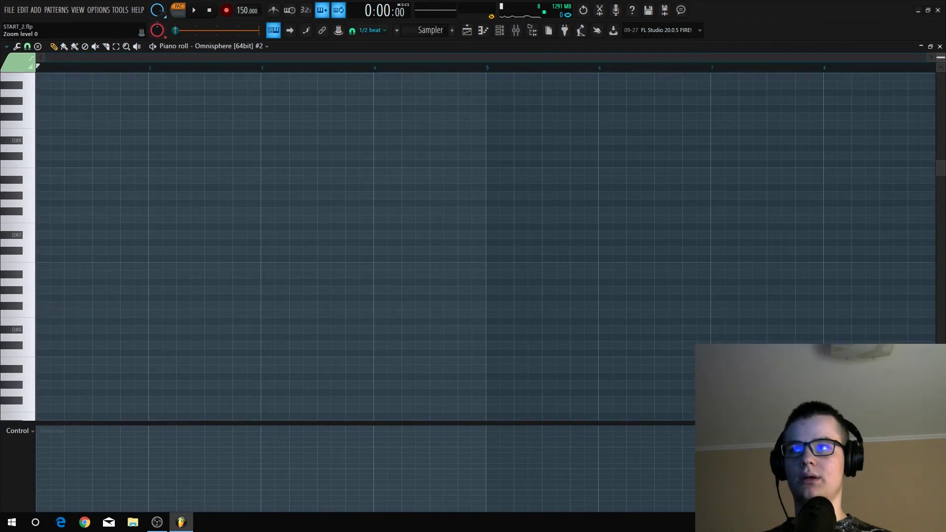
{"action": "left_click", "coordinate": [6, 46]}
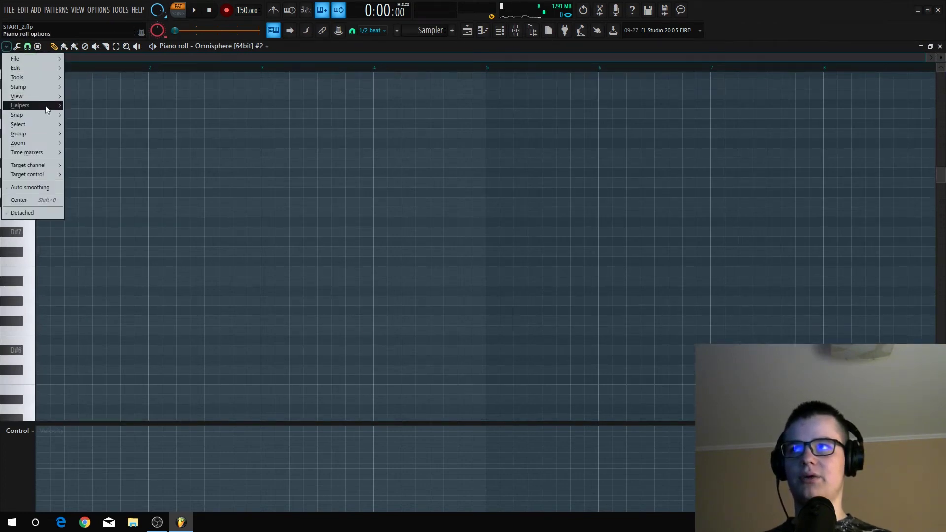
{"action": "mouse_move", "coordinate": [56, 107]}
{"action": "mouse_move", "coordinate": [117, 115]}
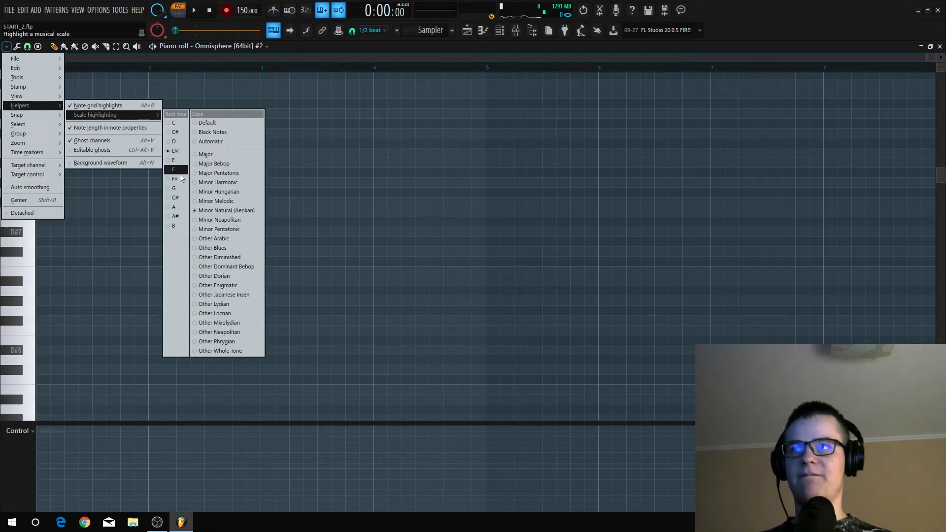
{"action": "left_click", "coordinate": [271, 188]}
Place stacked F5 and A#5 notes at the start of bar 1
{"action": "left_click", "coordinate": [57, 334]}
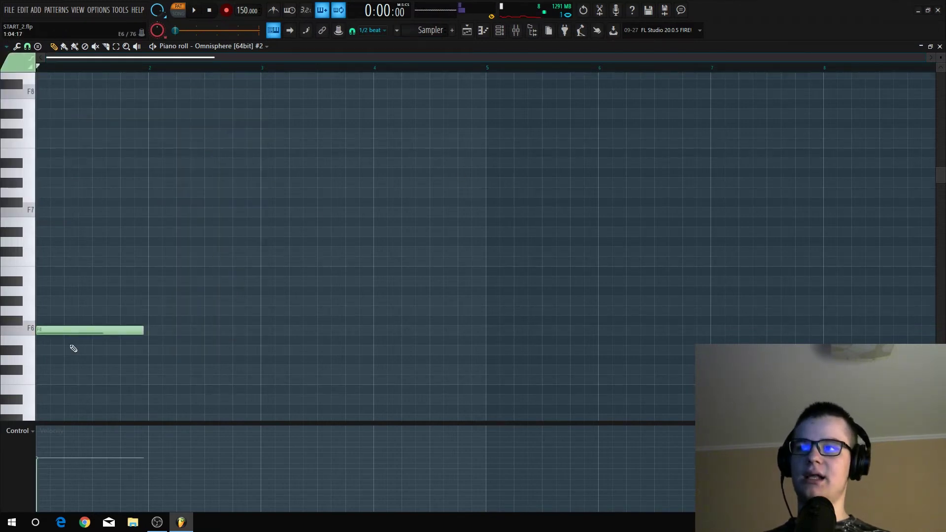
{"action": "right_click", "coordinate": [128, 330]}
{"action": "scroll", "coordinate": [104, 362], "scroll_direction": "up", "scroll_amount": 3}
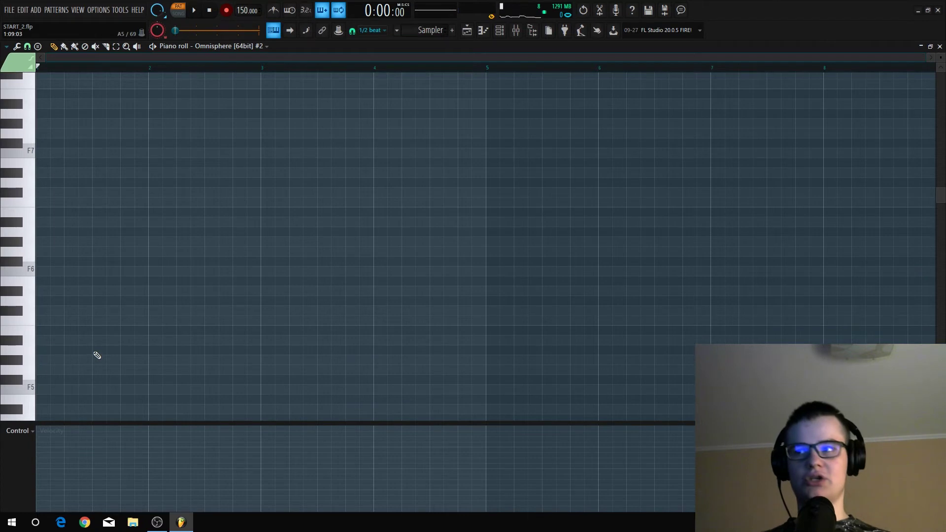
{"action": "left_click", "coordinate": [51, 390]}
{"action": "scroll", "coordinate": [194, 363], "scroll_direction": "down", "scroll_amount": 3}
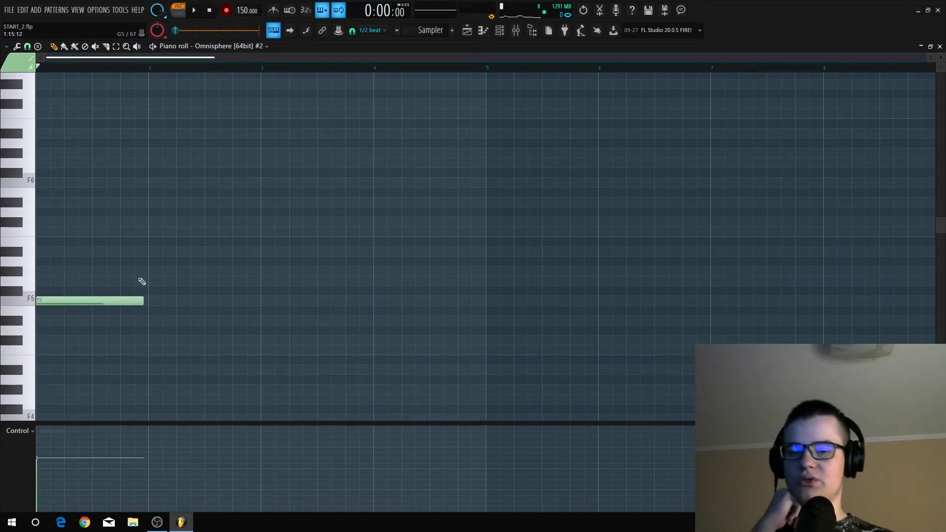
{"action": "scroll", "coordinate": [99, 282], "scroll_direction": "up", "scroll_amount": 3}
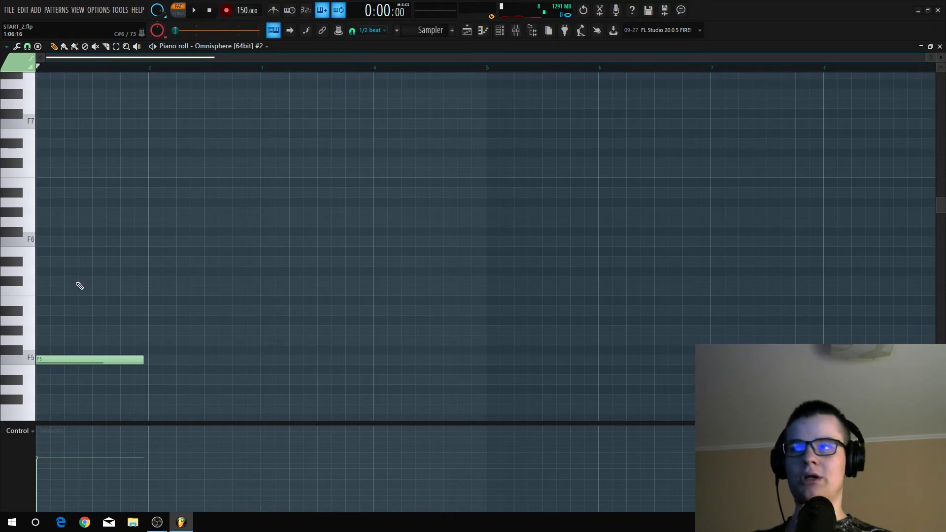
{"action": "left_click", "coordinate": [54, 331]}
{"action": "left_click_drag", "start_coordinate": [71, 332], "coordinate": [47, 313]}
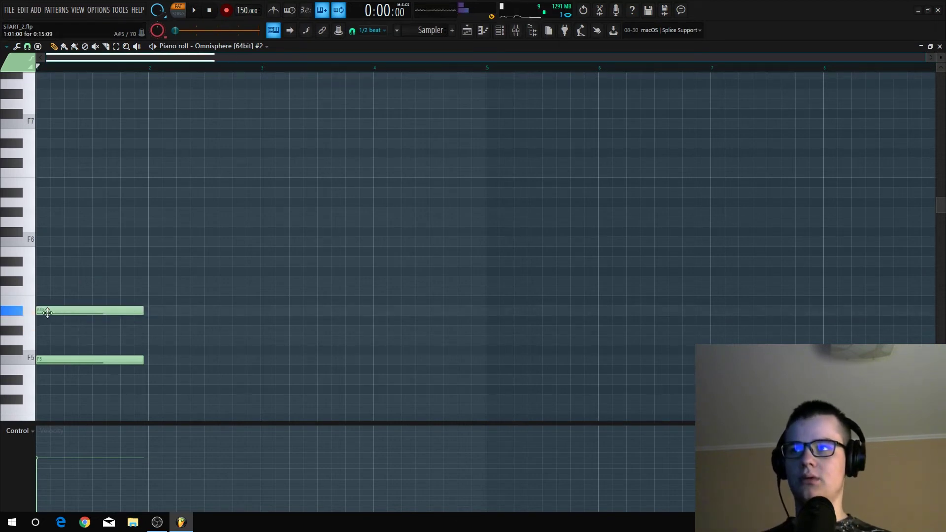
Select the F5 and A#5 notes, extend both to the end of bar 1, and deselect them
{"action": "scroll", "coordinate": [99, 323], "scroll_direction": "up", "scroll_amount": 2}
{"action": "key", "text": "ctrl+a"}
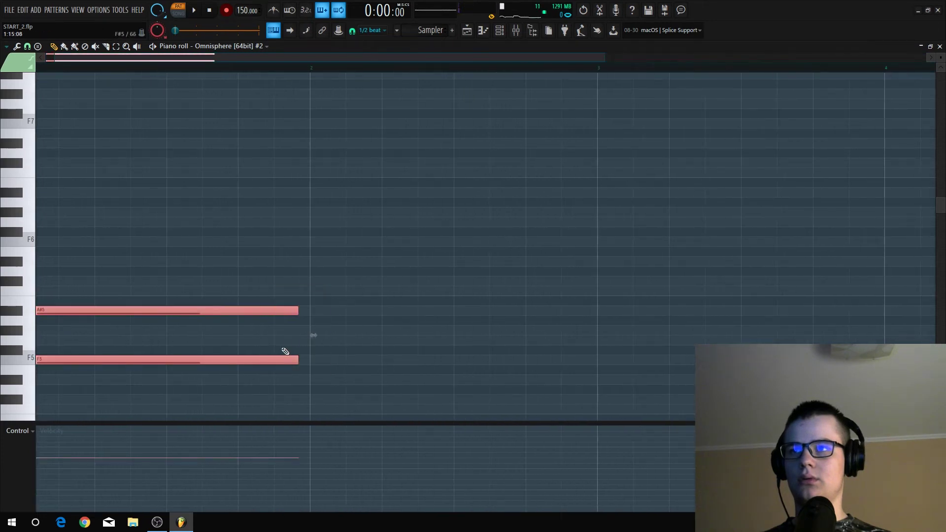
{"action": "left_click_drag", "start_coordinate": [299, 314], "coordinate": [391, 322]}
{"action": "scroll", "coordinate": [342, 309], "scroll_direction": "up", "scroll_amount": 1}
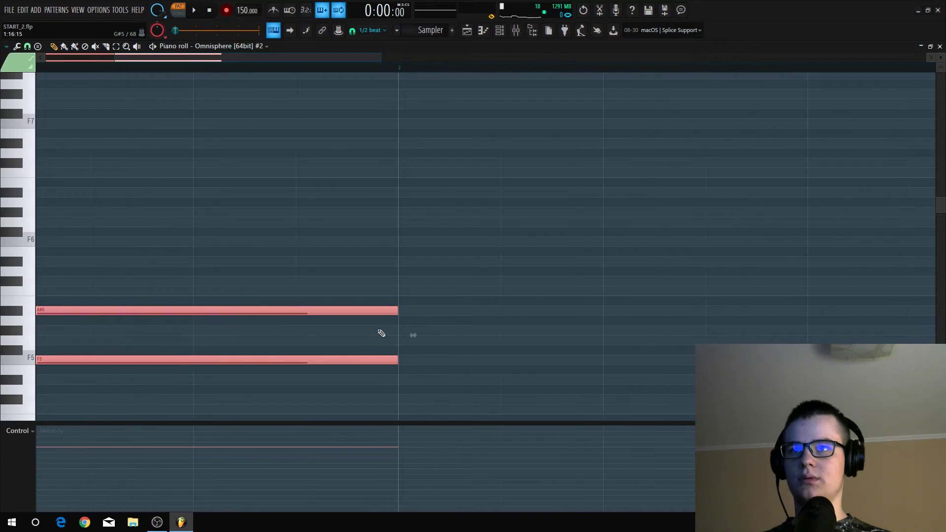
{"action": "scroll", "coordinate": [383, 327], "scroll_direction": "down", "scroll_amount": 3}
{"action": "key", "text": "ctrl+d"}
{"action": "scroll", "coordinate": [2, 223], "scroll_direction": "up", "scroll_amount": 1}
{"action": "scroll", "coordinate": [38, 228], "scroll_direction": "down", "scroll_amount": 1}
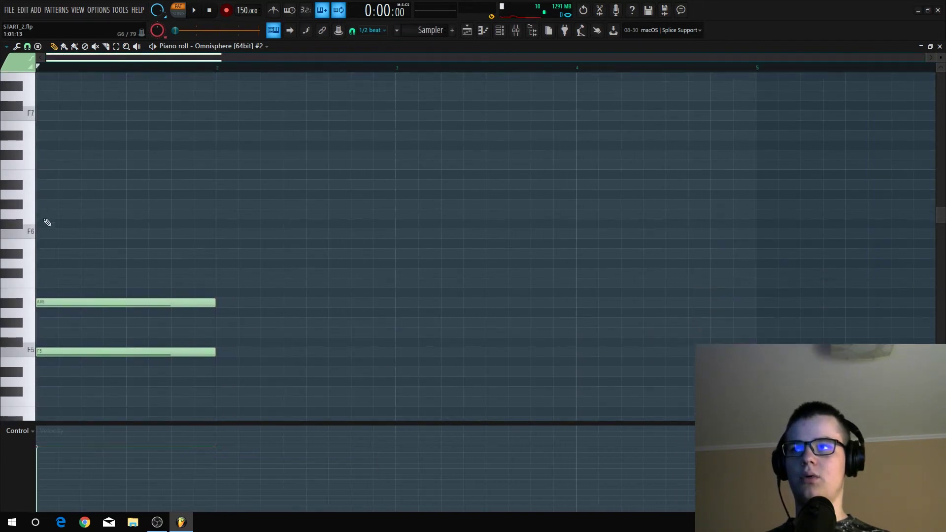
{"action": "scroll", "coordinate": [89, 286], "scroll_direction": "up", "scroll_amount": 1}
{"action": "scroll", "coordinate": [347, 254], "scroll_direction": "down", "scroll_amount": 2}
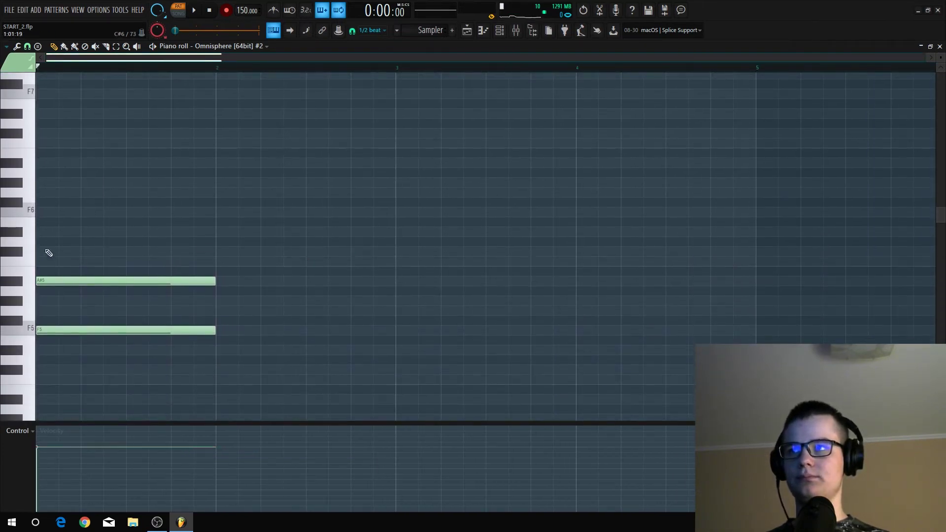
Add full-bar C#6 and F6 notes to the chord in bar 1
{"action": "left_click", "coordinate": [48, 252]}
{"action": "left_click", "coordinate": [47, 212]}
{"action": "scroll", "coordinate": [314, 230], "scroll_direction": "up", "scroll_amount": 1}
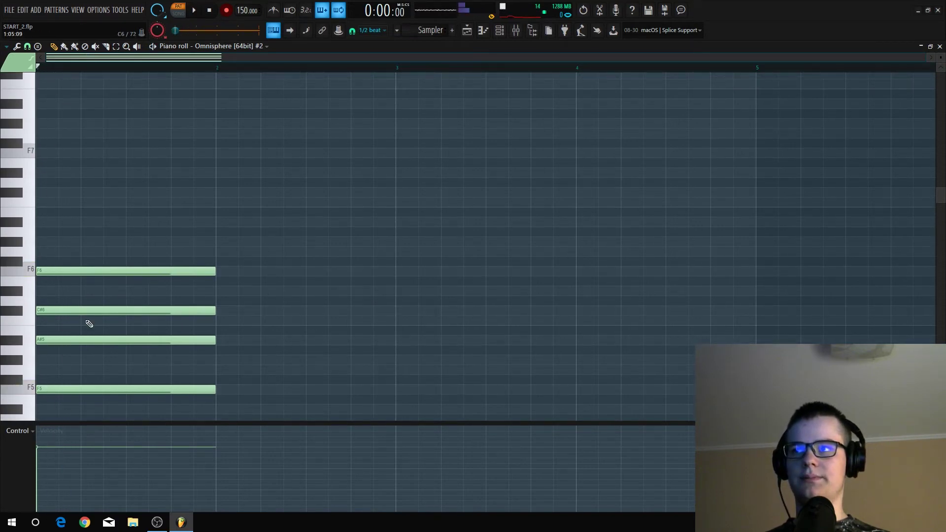
Raise the C#6 note of the bar 1 chord by one octave to C#7
{"action": "left_click_drag", "start_coordinate": [136, 296], "coordinate": [123, 326]}
{"action": "key", "text": "ctrl+Up"}
{"action": "key", "text": "ctrl+Down"}
{"action": "key", "text": "ctrl+d"}
{"action": "mouse_move", "coordinate": [193, 312]}
{"action": "left_mouse_down"}
{"action": "mouse_move", "coordinate": [173, 296]}
{"action": "mouse_move", "coordinate": [178, 304]}
{"action": "left_mouse_up"}
{"action": "key", "text": "ctrl+Up"}
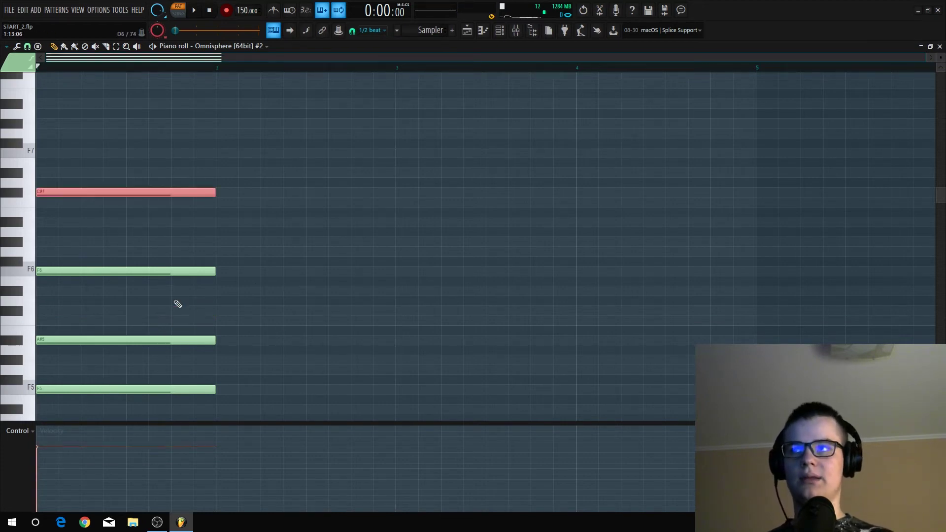
{"action": "key", "text": "ctrl+d"}
Build a second chord at the start of bar 2 from G4, C#5, G5 and C6 notes while playing the pattern
{"action": "key", "text": "space"}
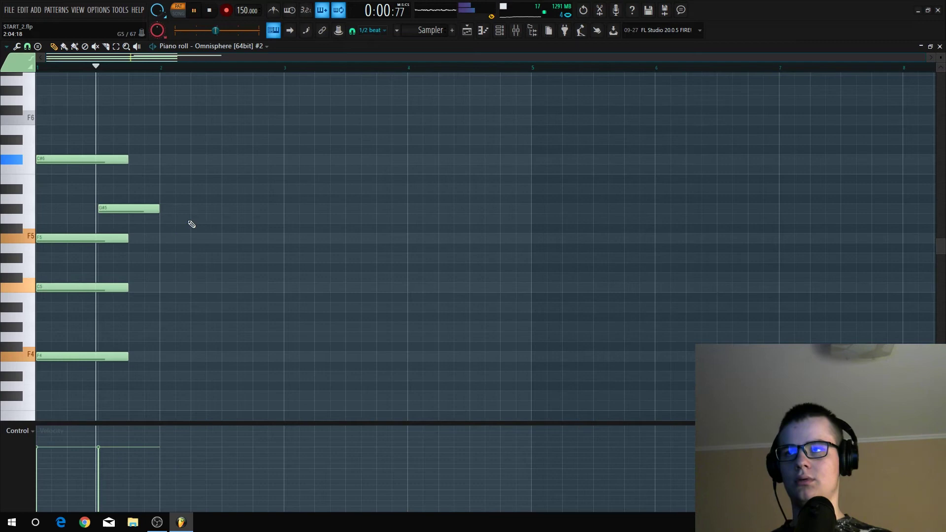
{"action": "left_click", "coordinate": [159, 336]}
{"action": "key", "text": "space"}
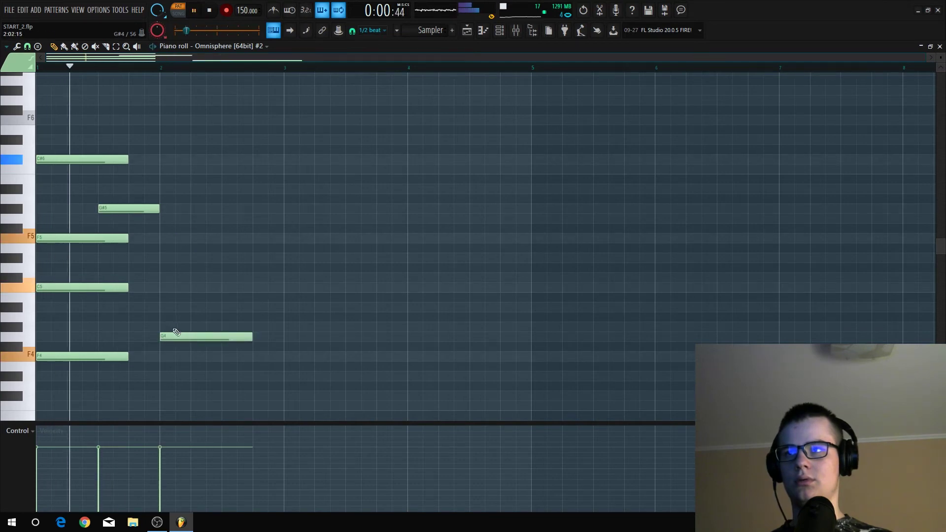
{"action": "left_click", "coordinate": [161, 307]}
{"action": "key", "text": "space"}
{"action": "left_click_drag", "start_coordinate": [165, 308], "coordinate": [164, 277]}
{"action": "key", "text": "space"}
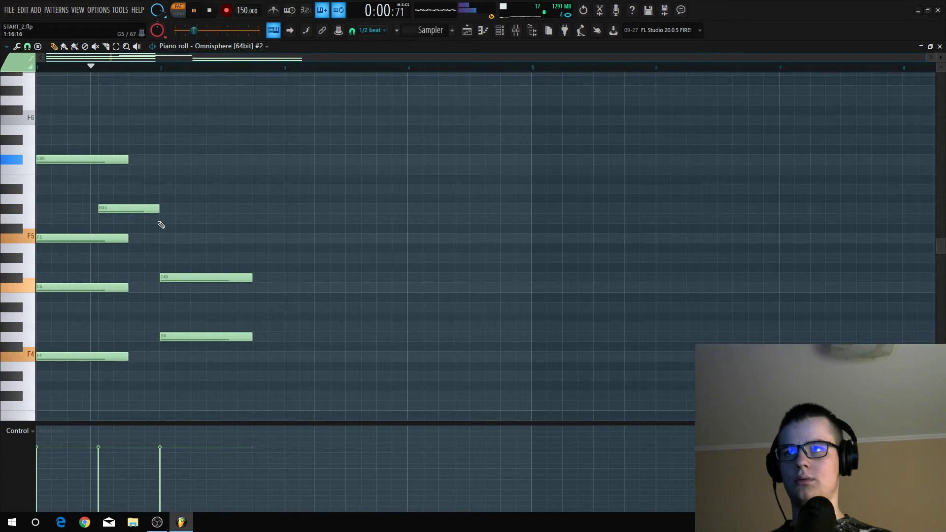
{"action": "left_click", "coordinate": [162, 218]}
{"action": "left_click", "coordinate": [165, 169]}
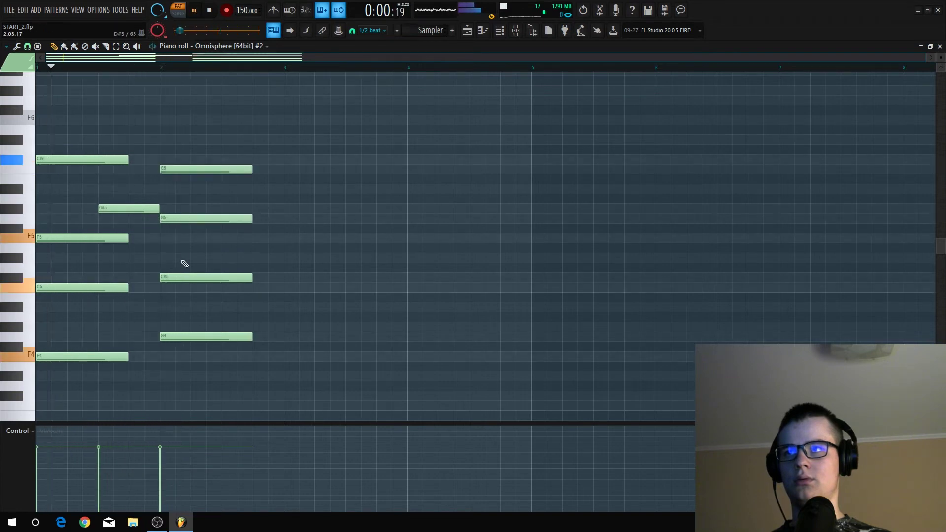
Try C5 and F4 as the second chord's two lower notes, and move them back to C#5 and G4
{"action": "left_click_drag", "start_coordinate": [173, 277], "coordinate": [173, 286]}
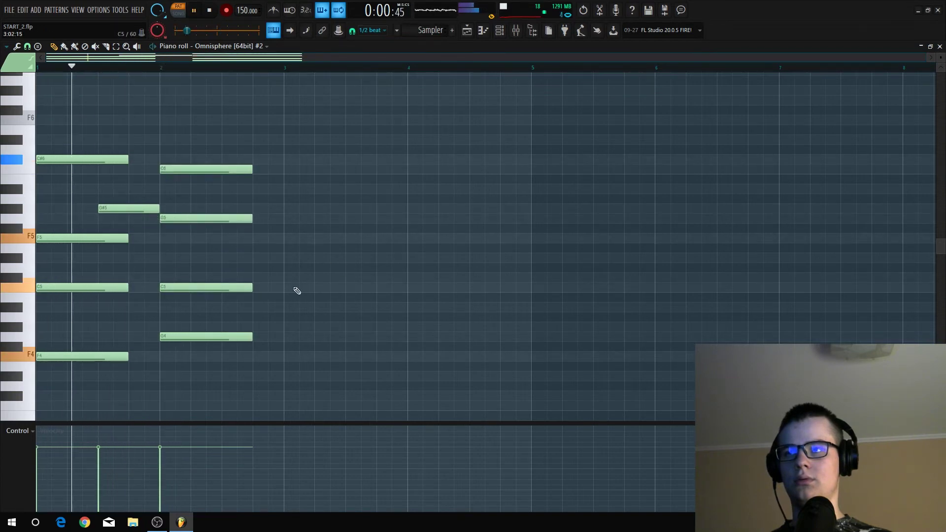
{"action": "left_click_drag", "start_coordinate": [190, 335], "coordinate": [193, 359]}
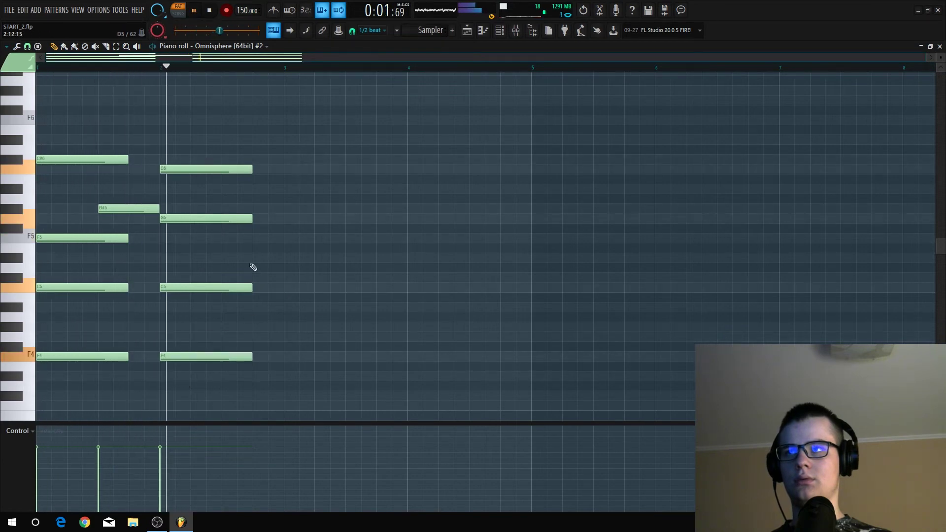
{"action": "key", "text": "space"}
{"action": "left_click_drag", "start_coordinate": [176, 355], "coordinate": [177, 328]}
{"action": "key", "text": "space"}
{"action": "mouse_move", "coordinate": [176, 289]}
{"action": "left_mouse_down"}
{"action": "mouse_move", "coordinate": [174, 312]}
{"action": "mouse_move", "coordinate": [178, 277]}
{"action": "left_mouse_up"}
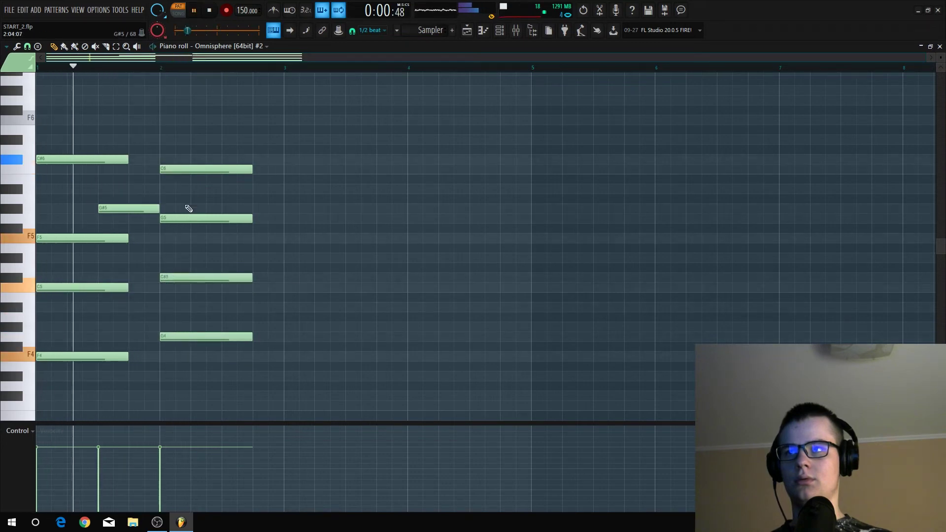
Raise the G5 note of the second chord to G#5
{"action": "left_click_drag", "start_coordinate": [167, 218], "coordinate": [165, 209]}
{"action": "mouse_move", "coordinate": [193, 169]}
{"action": "left_mouse_down"}
{"action": "mouse_move", "coordinate": [190, 139]}
{"action": "mouse_move", "coordinate": [184, 170]}
{"action": "mouse_move", "coordinate": [188, 163]}
{"action": "mouse_move", "coordinate": [193, 184]}
{"action": "left_mouse_up"}
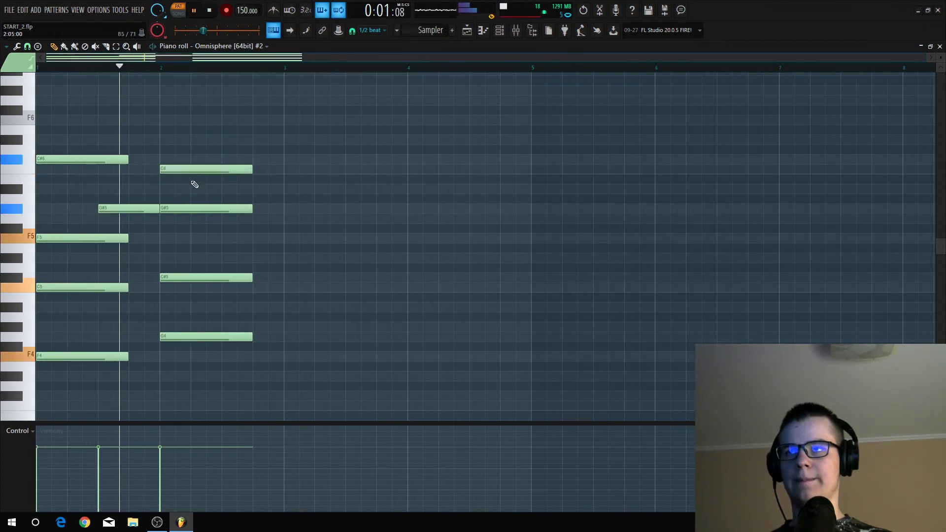
Try D#4 as the second chord's lowest note and G5 in place of its G#5 note
{"action": "left_click_drag", "start_coordinate": [172, 342], "coordinate": [183, 380]}
{"action": "scroll", "coordinate": [357, 306], "scroll_direction": "up", "scroll_amount": 1}
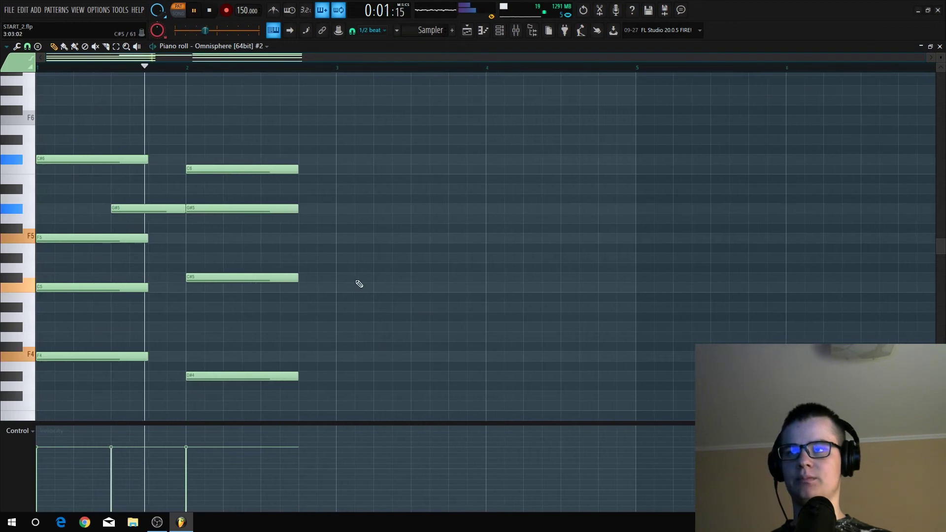
{"action": "key", "text": "space"}
{"action": "left_click_drag", "start_coordinate": [220, 207], "coordinate": [221, 216]}
{"action": "key", "text": "space"}
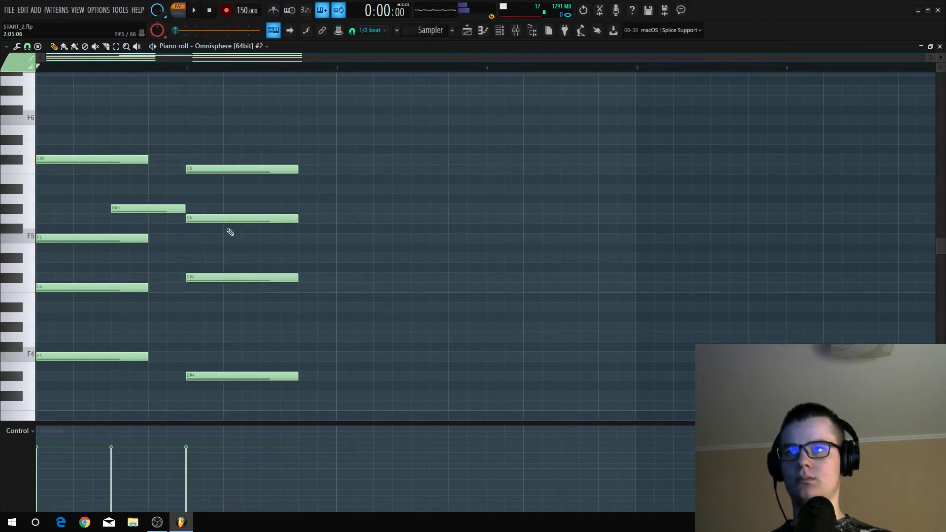
Raise the second chord's C6 note to C#6 and play the pattern
{"action": "left_click_drag", "start_coordinate": [215, 170], "coordinate": [217, 159]}
{"action": "mouse_move", "coordinate": [213, 276]}
{"action": "left_mouse_down"}
{"action": "mouse_move", "coordinate": [212, 287]}
{"action": "mouse_move", "coordinate": [217, 277]}
{"action": "left_mouse_up"}
{"action": "key", "text": "space"}
{"action": "key", "text": "space"}
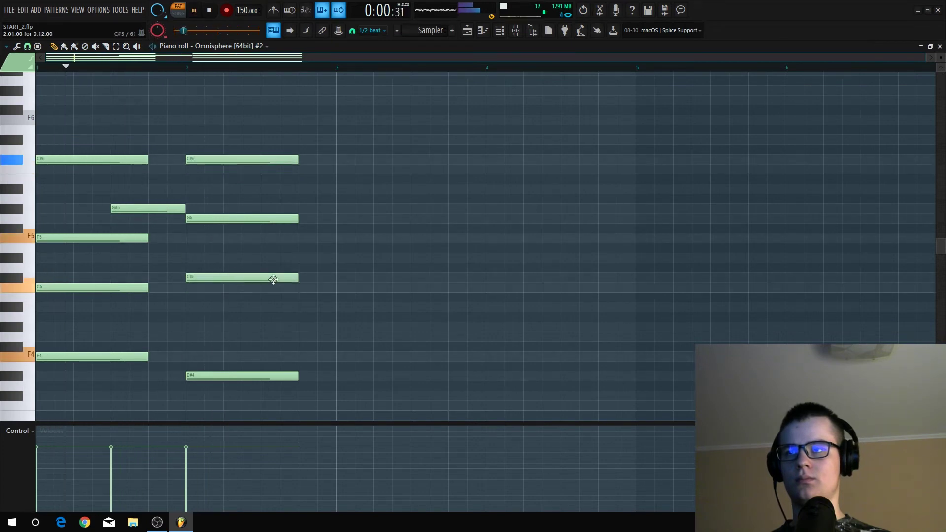
{"action": "key", "text": "space"}
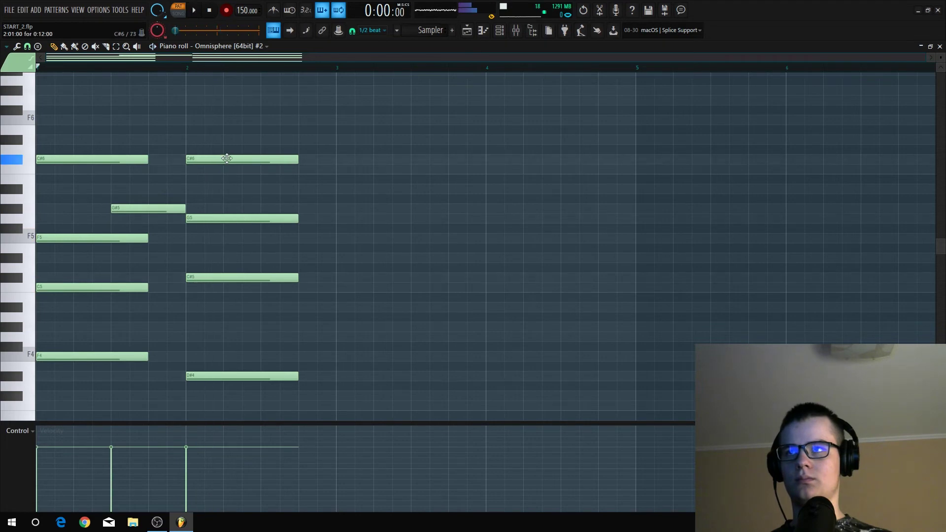
Lower the second chord's two upper notes to A#5 and F5 and its lowest note to C4, playing the pattern
{"action": "left_click_drag", "start_coordinate": [225, 159], "coordinate": [220, 188]}
{"action": "left_click_drag", "start_coordinate": [206, 221], "coordinate": [205, 238]}
{"action": "key", "text": "space"}
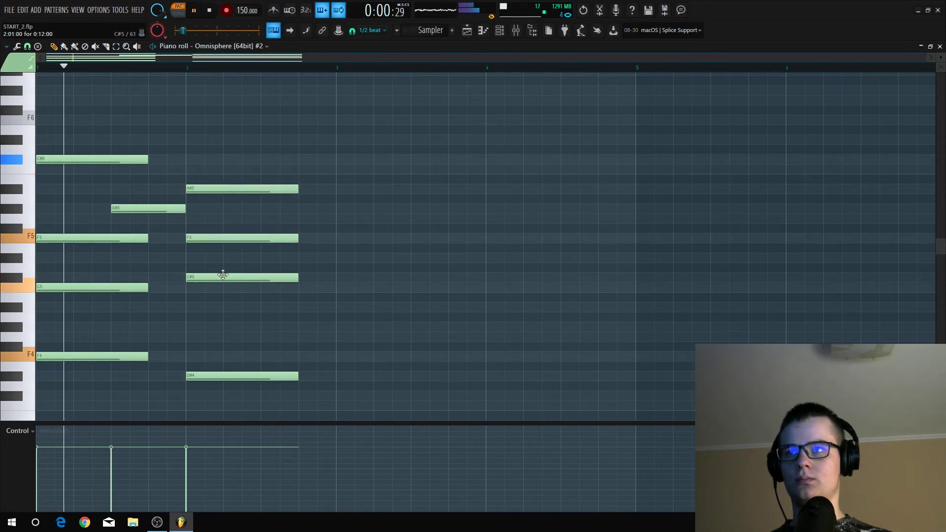
{"action": "key", "text": "space"}
{"action": "left_click_drag", "start_coordinate": [202, 377], "coordinate": [202, 409]}
{"action": "key", "text": "space"}
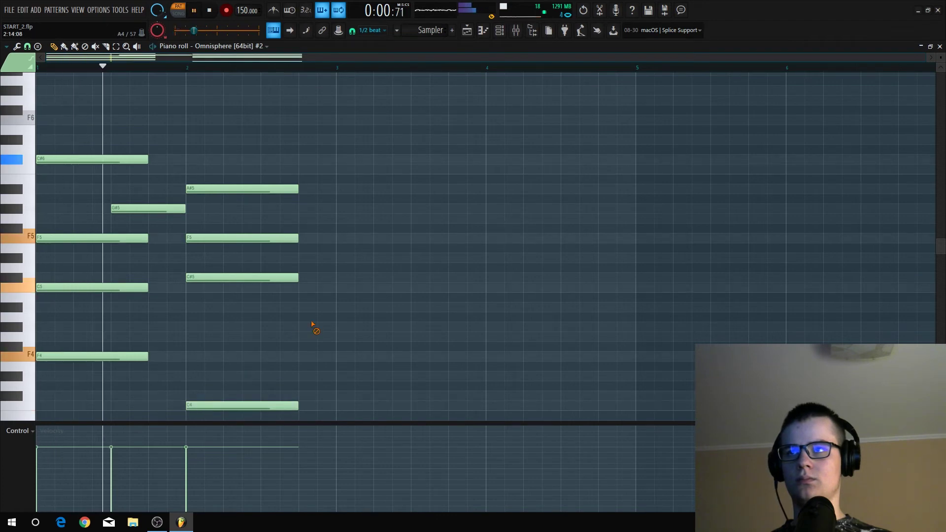
Move the second chord's C#5 note down to C5 and its top note up to C6
{"action": "scroll", "coordinate": [302, 321], "scroll_direction": "down", "scroll_amount": 4}
{"action": "scroll", "coordinate": [272, 294], "scroll_direction": "up", "scroll_amount": 2}
{"action": "left_click_drag", "start_coordinate": [226, 249], "coordinate": [217, 260]}
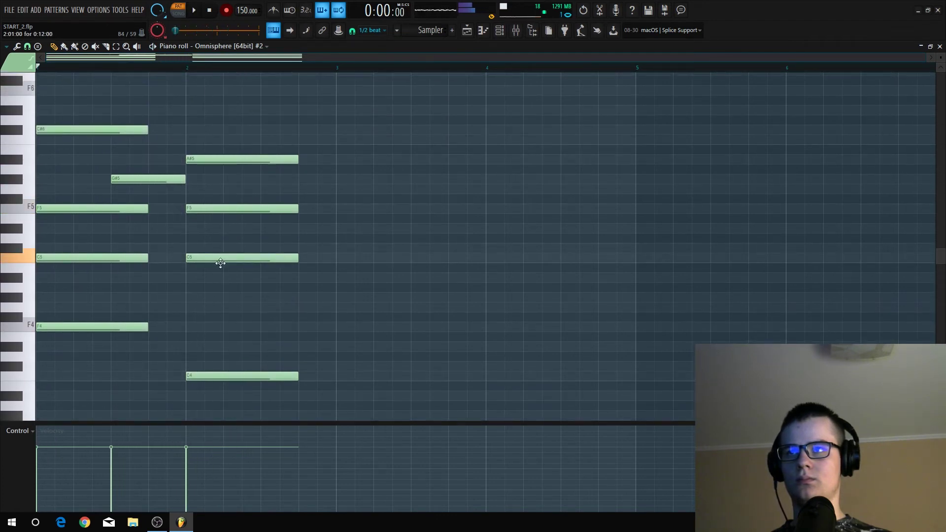
{"action": "left_click_drag", "start_coordinate": [217, 160], "coordinate": [210, 140]}
{"action": "scroll", "coordinate": [338, 195], "scroll_direction": "up", "scroll_amount": 3}
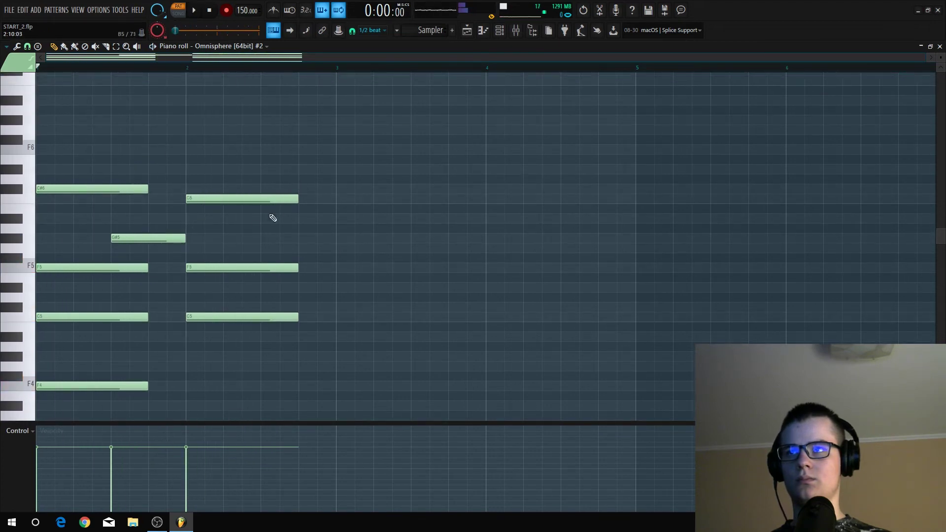
Add a half-bar G5 note in the second half of bar 2 and play the pattern
{"action": "left_click", "coordinate": [267, 238]}
{"action": "left_click_drag", "start_coordinate": [294, 242], "coordinate": [294, 247]}
{"action": "left_click_drag", "start_coordinate": [373, 247], "coordinate": [339, 248]}
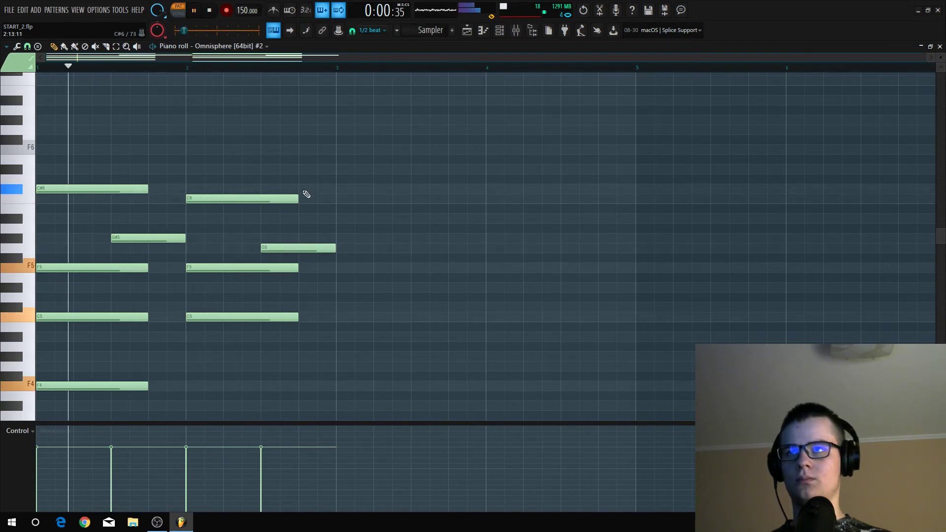
{"action": "scroll", "coordinate": [345, 191], "scroll_direction": "down", "scroll_amount": 5}
{"action": "key", "text": "space"}
{"action": "scroll", "coordinate": [351, 193], "scroll_direction": "up", "scroll_amount": 5}
{"action": "scroll", "coordinate": [351, 195], "scroll_direction": "down", "scroll_amount": 3}
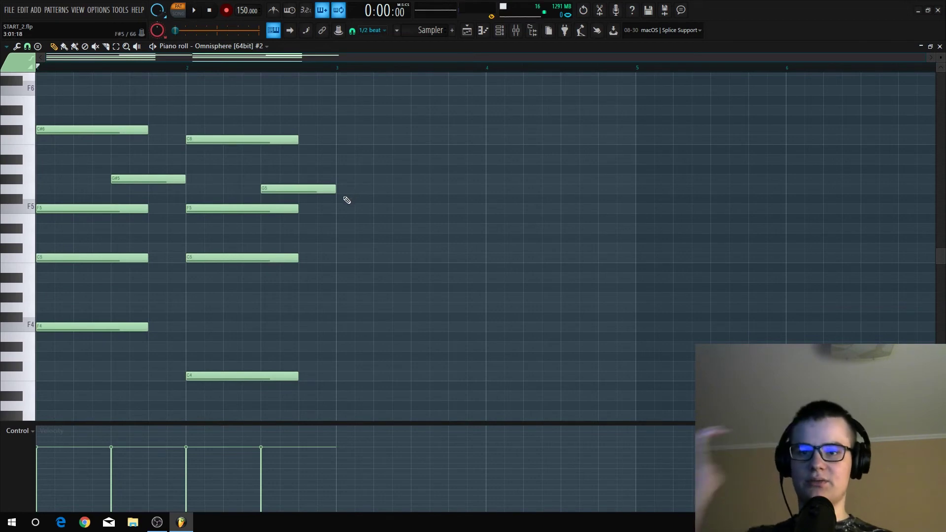
Add four short alternating C#7 and C7 notes above the bar 1 chord, starting on beat 2, and play them
{"action": "scroll", "coordinate": [348, 198], "scroll_direction": "up", "scroll_amount": 2}
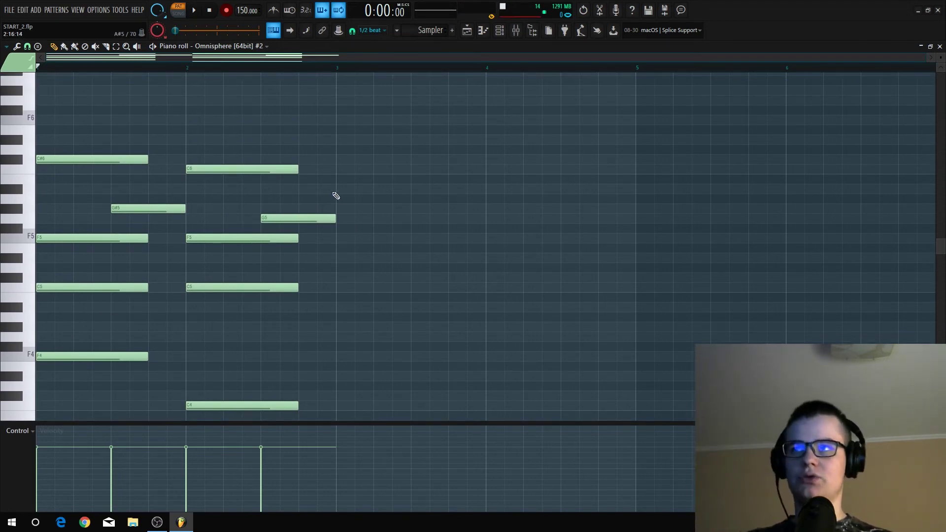
{"action": "scroll", "coordinate": [309, 143], "scroll_direction": "up", "scroll_amount": 2}
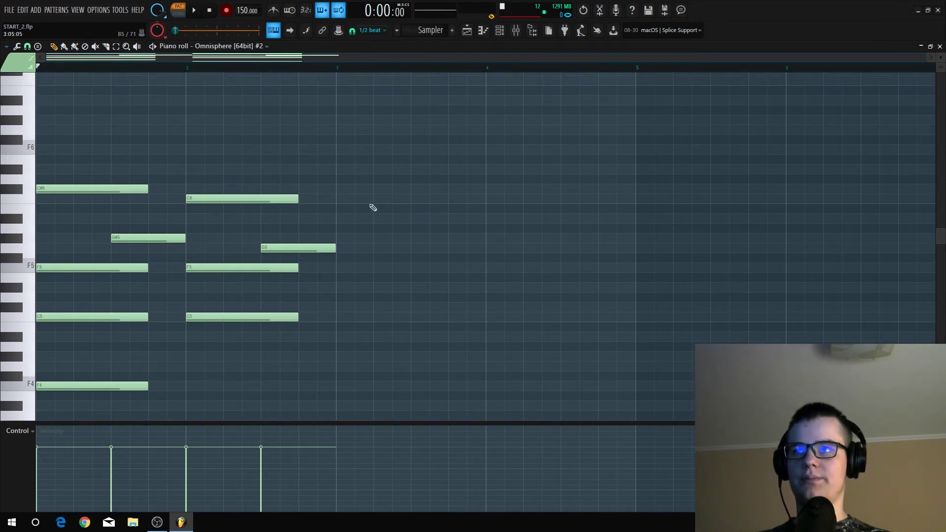
{"action": "scroll", "coordinate": [235, 162], "scroll_direction": "up", "scroll_amount": 6}
{"action": "left_click", "coordinate": [118, 160]}
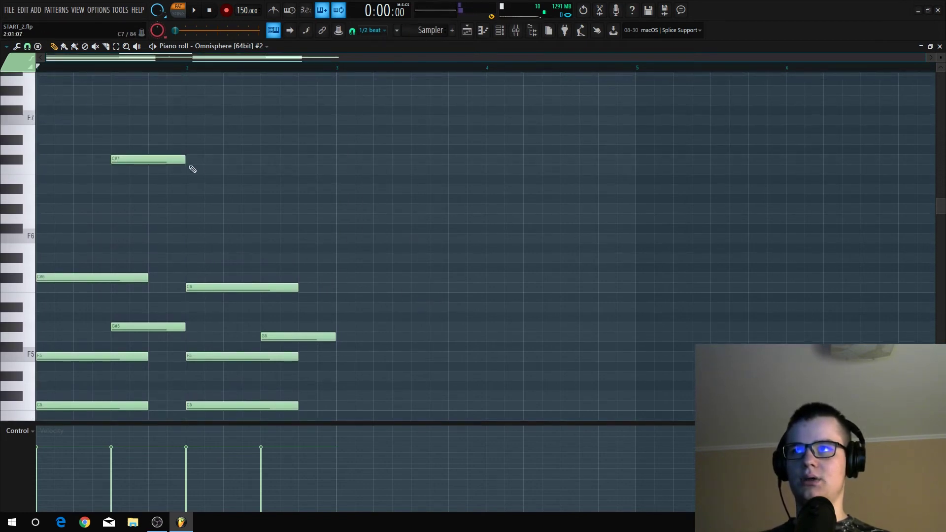
{"action": "left_click_drag", "start_coordinate": [181, 161], "coordinate": [135, 162]}
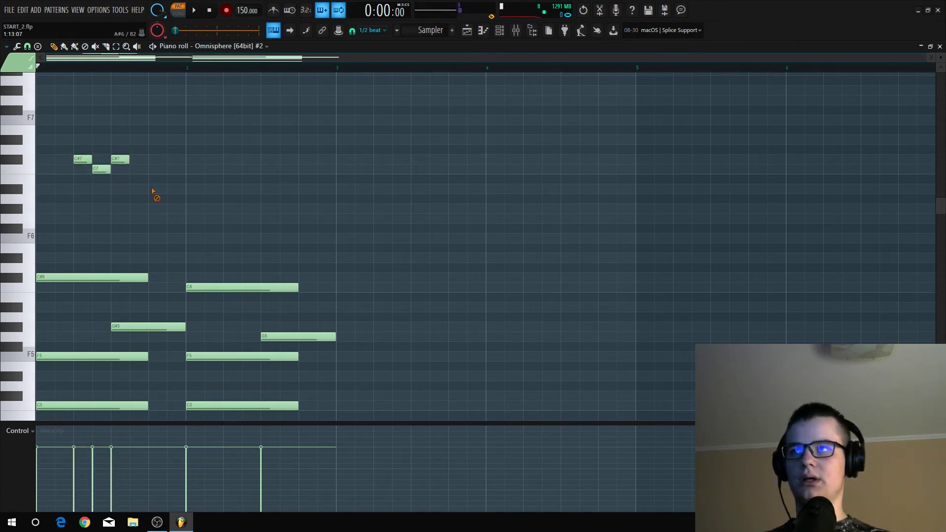
{"action": "key", "text": "space"}
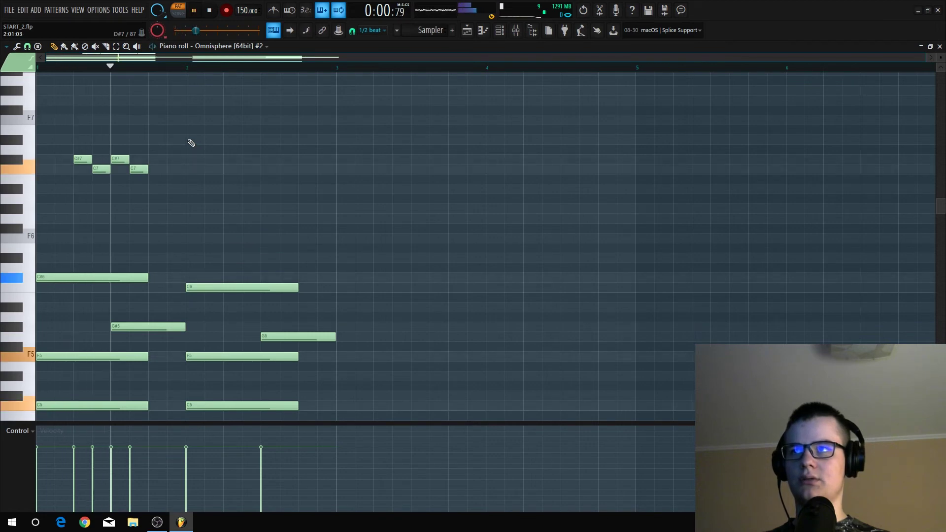
{"action": "key", "text": "space"}
Lower the velocity of the four short C#7 and C7 notes and play the pattern
{"action": "left_click_drag", "start_coordinate": [186, 140], "coordinate": [131, 198]}
{"action": "scroll", "coordinate": [130, 201], "scroll_direction": "down", "scroll_amount": 5}
{"action": "scroll", "coordinate": [129, 204], "scroll_direction": "up", "scroll_amount": 1}
{"action": "key", "text": "space"}
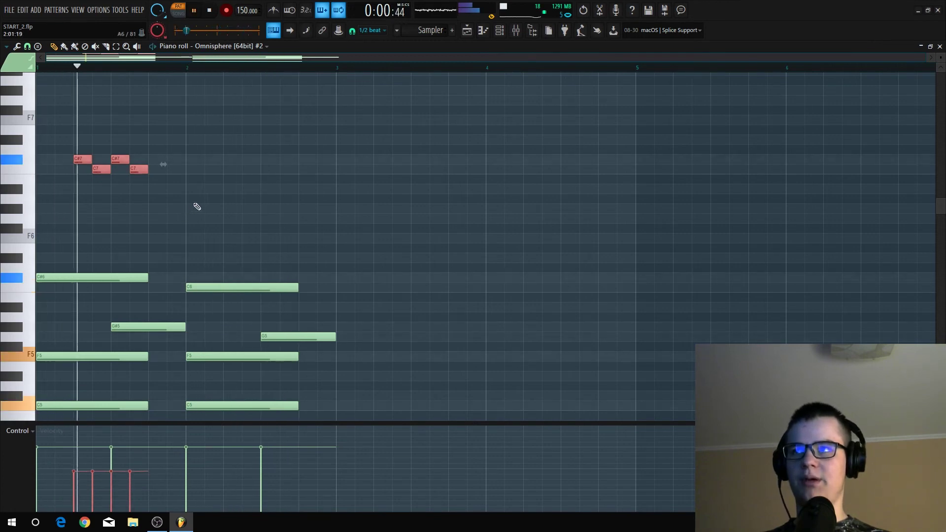
Duplicate the four short high notes into bar 2, starting at 2:07:00, and play the pattern
{"action": "key", "text": "ctrl+b"}
{"action": "left_click_drag", "start_coordinate": [162, 164], "coordinate": [257, 164]}
{"action": "key", "text": "space"}
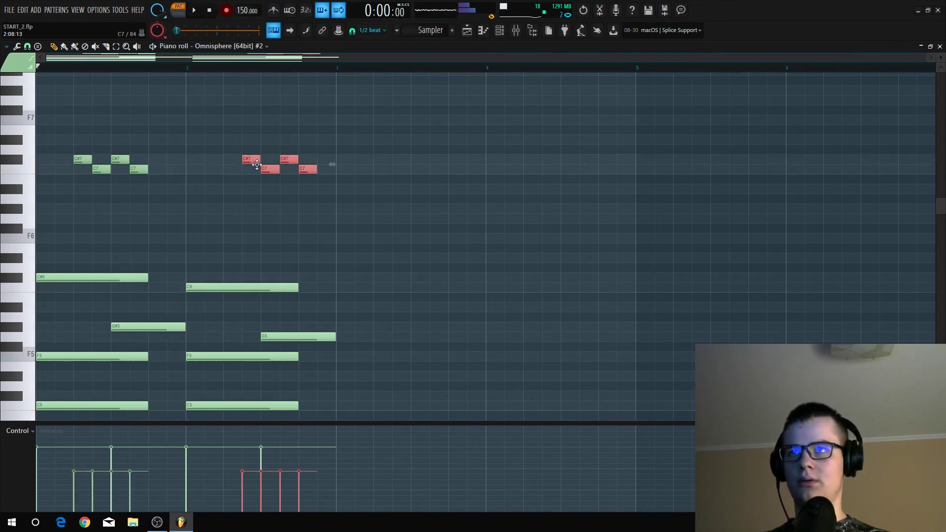
{"action": "key", "text": "space"}
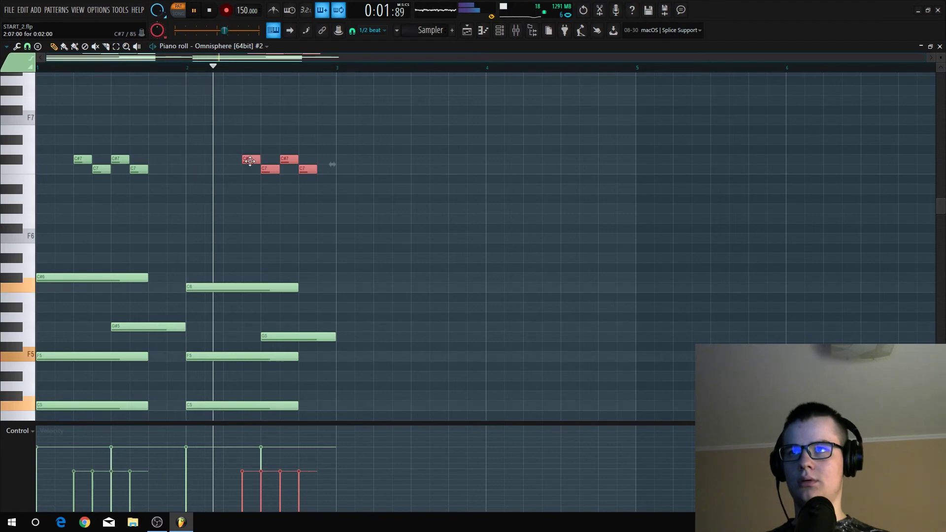
{"action": "left_click", "coordinate": [404, 216]}
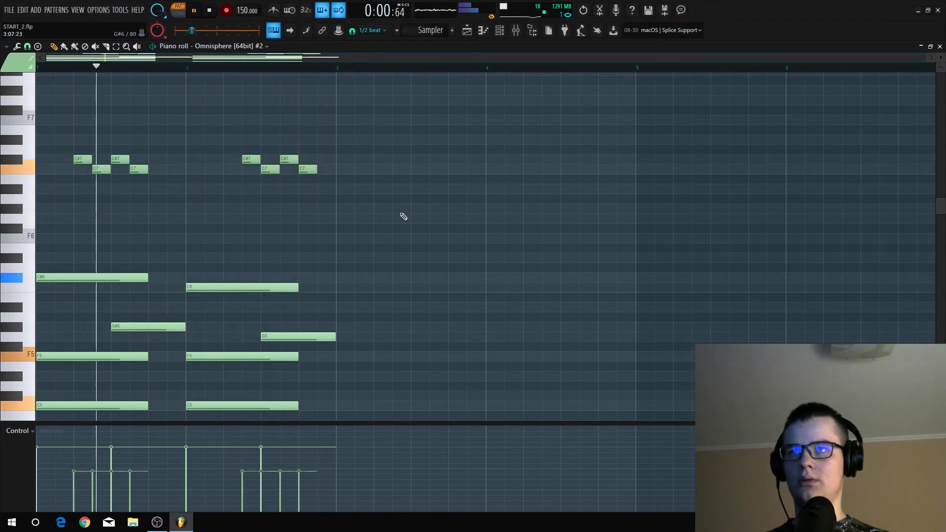
{"action": "key", "text": "space"}
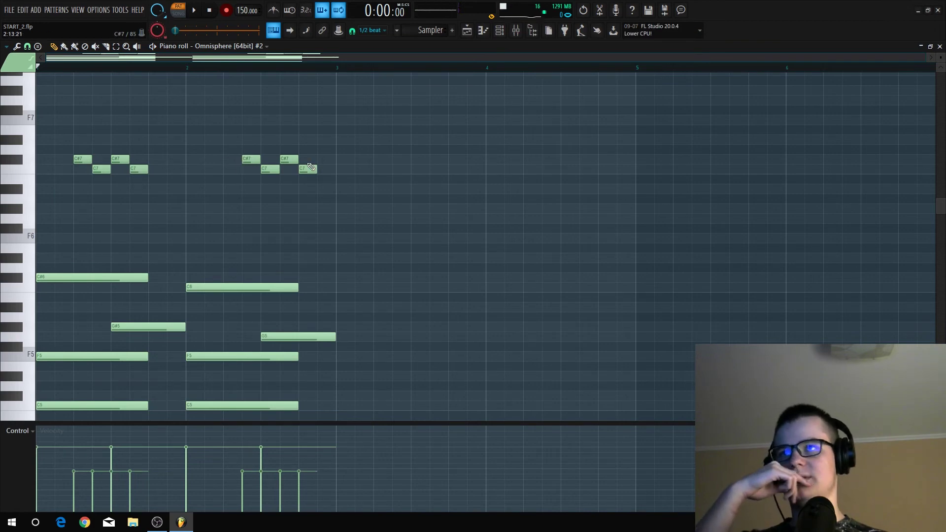
Duplicate all notes of bars 1 and 2 into bars 3 and 4
{"action": "scroll", "coordinate": [278, 186], "scroll_direction": "down", "scroll_amount": 2}
{"action": "scroll", "coordinate": [355, 177], "scroll_direction": "up", "scroll_amount": 3}
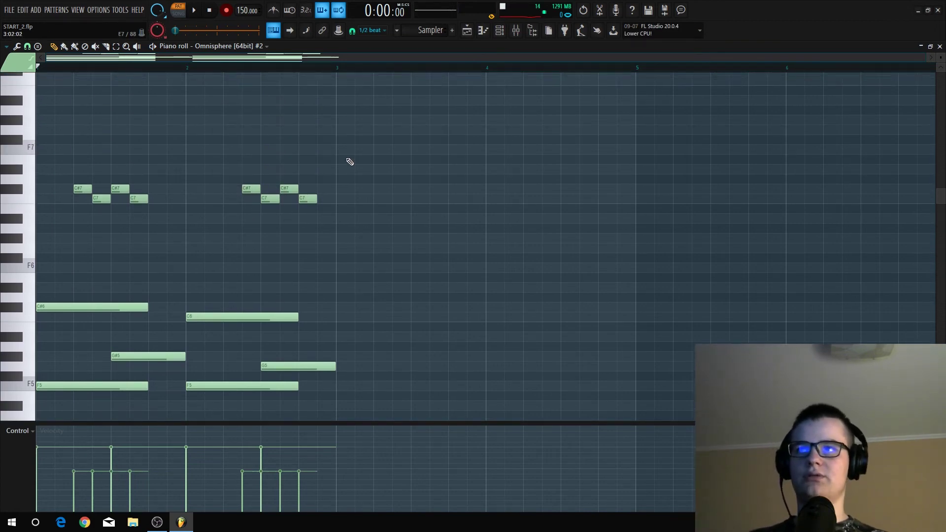
{"action": "scroll", "coordinate": [340, 158], "scroll_direction": "down", "scroll_amount": 4}
{"action": "scroll", "coordinate": [327, 142], "scroll_direction": "up", "scroll_amount": 2}
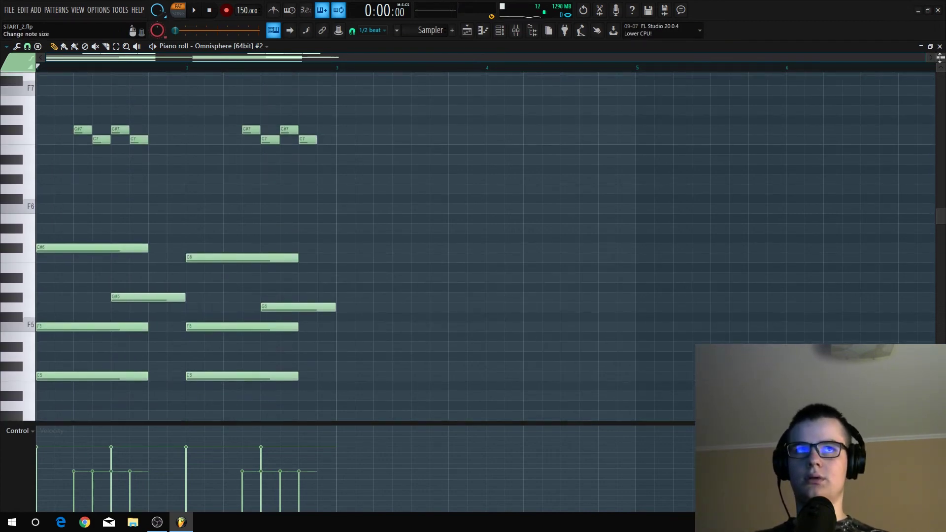
{"action": "left_click_drag", "start_coordinate": [940, 57], "coordinate": [939, 74]}
{"action": "scroll", "coordinate": [482, 221], "scroll_direction": "down", "scroll_amount": 2}
{"action": "scroll", "coordinate": [422, 197], "scroll_direction": "up", "scroll_amount": 1}
{"action": "key", "text": "space"}
{"action": "left_click_drag", "start_coordinate": [400, 119], "coordinate": [50, 419]}
{"action": "key", "text": "ctrl+b"}
{"action": "key", "text": "ctrl+d"}
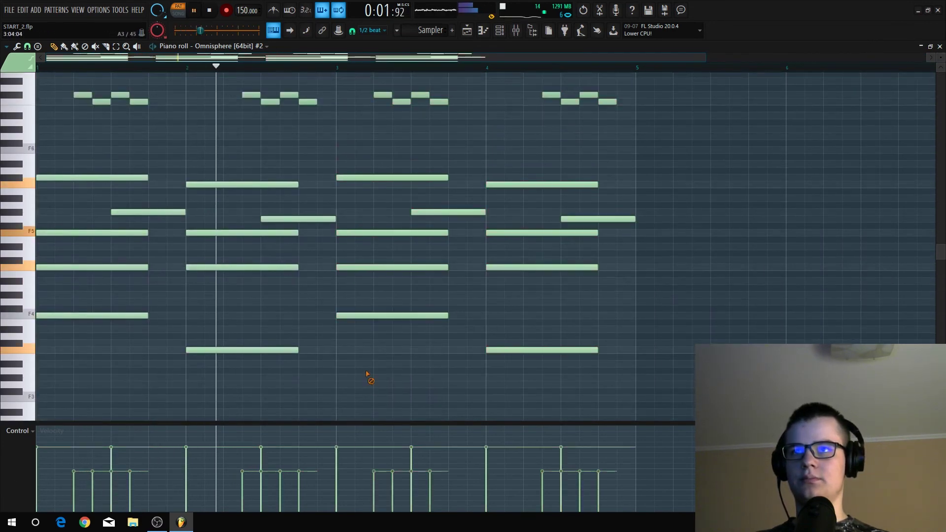
Raise the bar 3 chord's F5 and F4 notes to G5 and G4 and play the pattern
{"action": "key", "text": "space"}
{"action": "left_click_drag", "start_coordinate": [352, 232], "coordinate": [354, 218]}
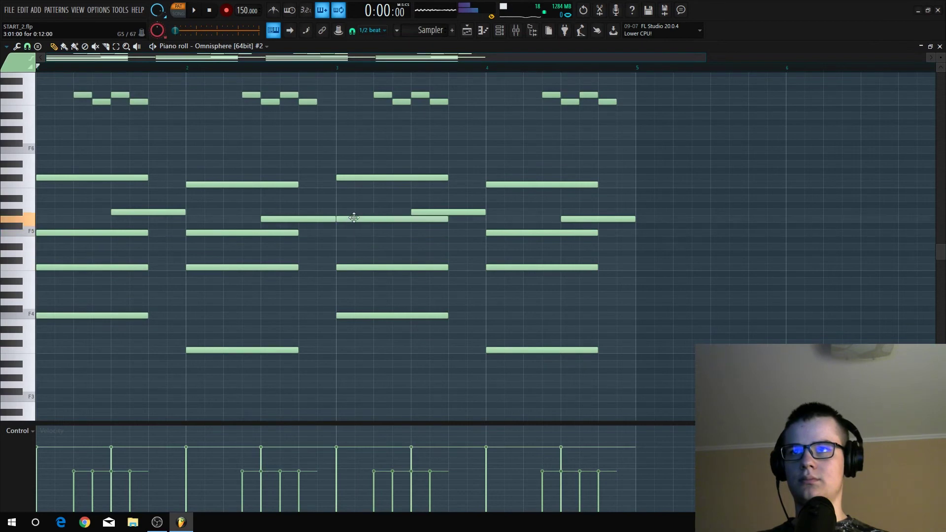
{"action": "key", "text": "space"}
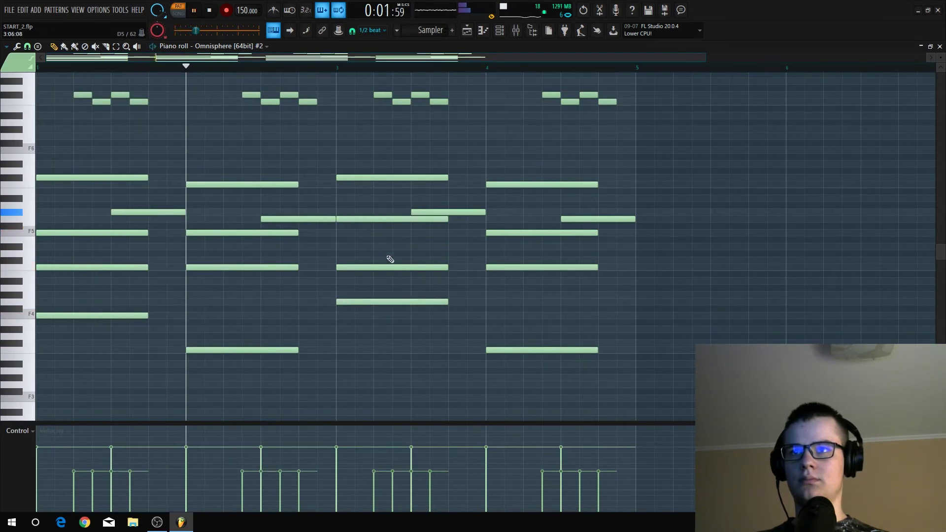
Delete the four short high notes in bar 3
{"action": "scroll", "coordinate": [430, 364], "scroll_direction": "up", "scroll_amount": 2}
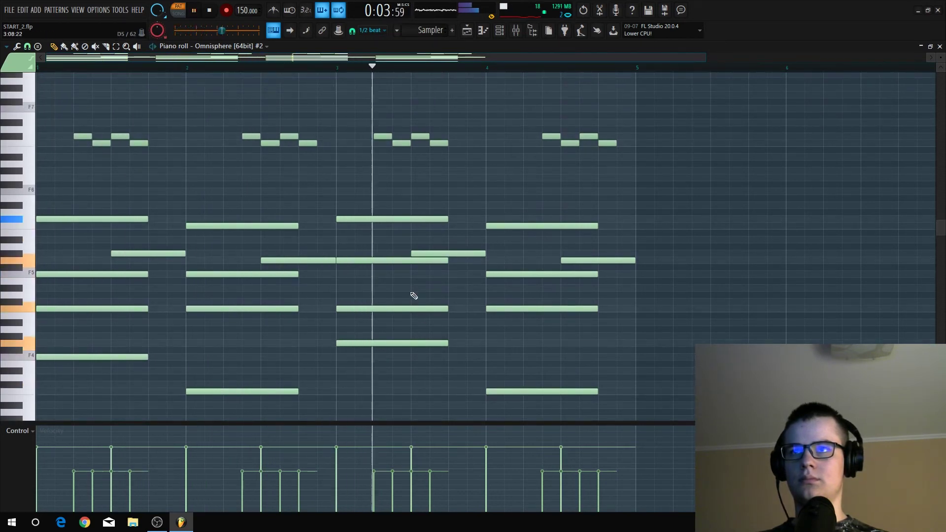
{"action": "right_click", "coordinate": [439, 143]}
{"action": "right_click", "coordinate": [420, 136]}
{"action": "right_click", "coordinate": [401, 143]}
{"action": "right_click", "coordinate": [383, 136]}
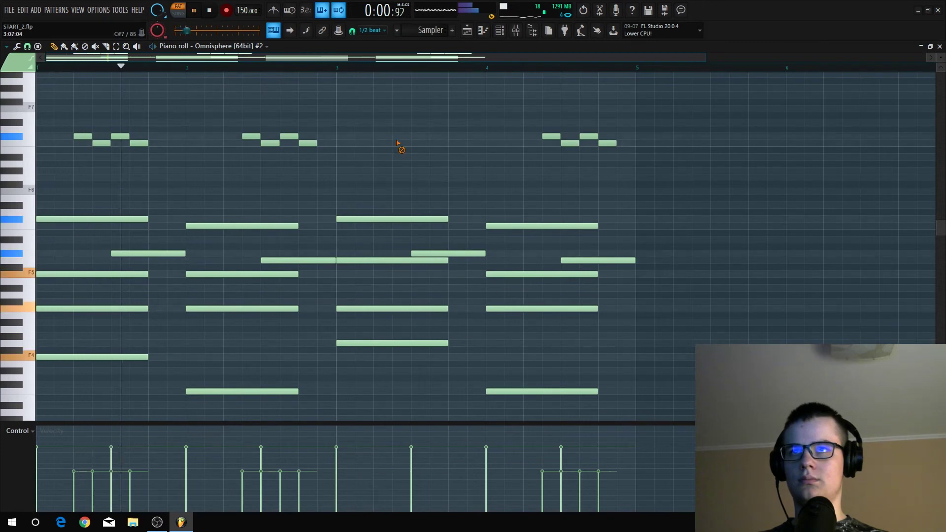
Raise bar 3's half-bar G#5 note to F6 and delete all the notes in bar 4
{"action": "right_click", "coordinate": [570, 143]}
{"action": "right_click", "coordinate": [590, 136]}
{"action": "left_click_drag", "start_coordinate": [433, 254], "coordinate": [452, 191]}
{"action": "left_click_drag", "start_coordinate": [672, 74], "coordinate": [524, 396]}
{"action": "key", "text": "Delete"}
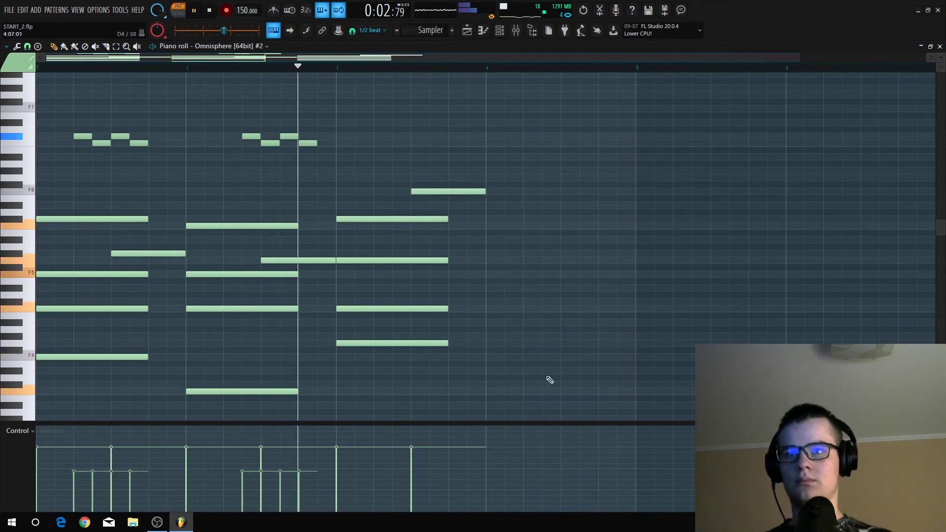
Duplicate the bar 3 chord and its F6 note into bar 4
{"action": "key", "text": "space"}
{"action": "left_click_drag", "start_coordinate": [511, 182], "coordinate": [368, 387]}
{"action": "key", "text": "ctrl+b"}
Raise the bar 4 chord's notes to G#4, C#5, G#5 and D#6 while playing the pattern
{"action": "left_click_drag", "start_coordinate": [506, 309], "coordinate": [505, 302]}
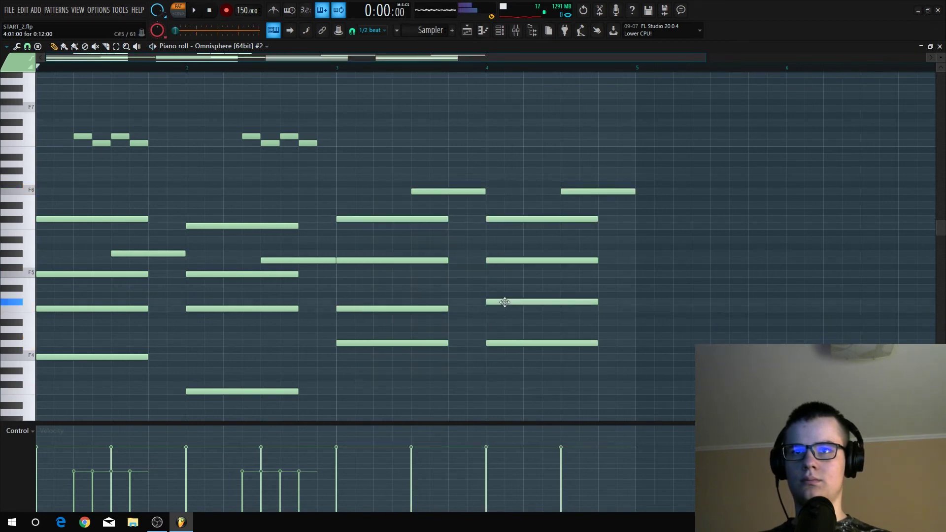
{"action": "left_click_drag", "start_coordinate": [503, 343], "coordinate": [502, 337]}
{"action": "left_click_drag", "start_coordinate": [508, 260], "coordinate": [507, 254]}
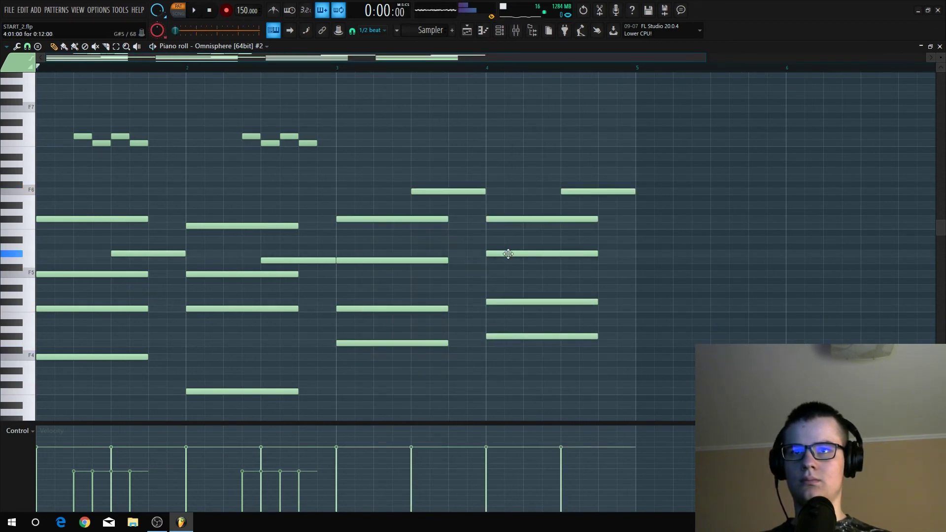
{"action": "key", "text": "space"}
{"action": "left_click_drag", "start_coordinate": [503, 219], "coordinate": [489, 206]}
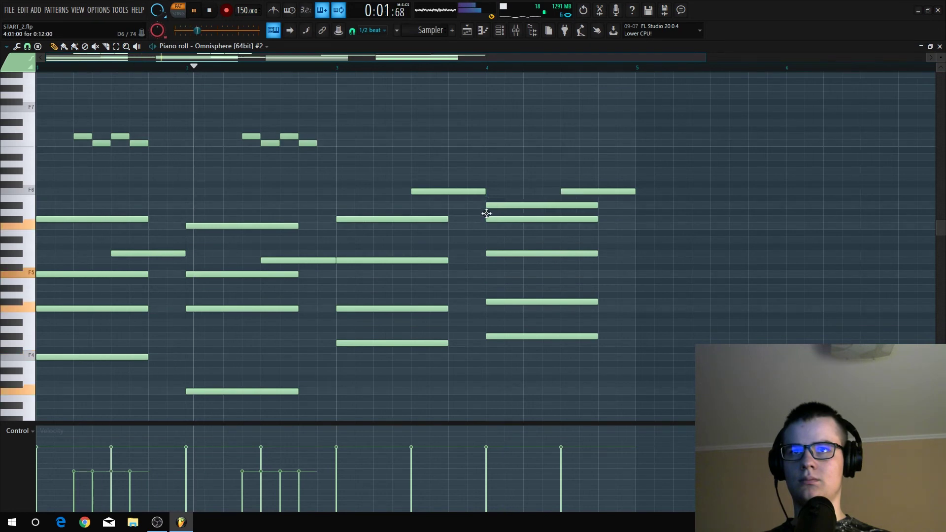
{"action": "scroll", "coordinate": [655, 205], "scroll_direction": "down", "scroll_amount": 1}
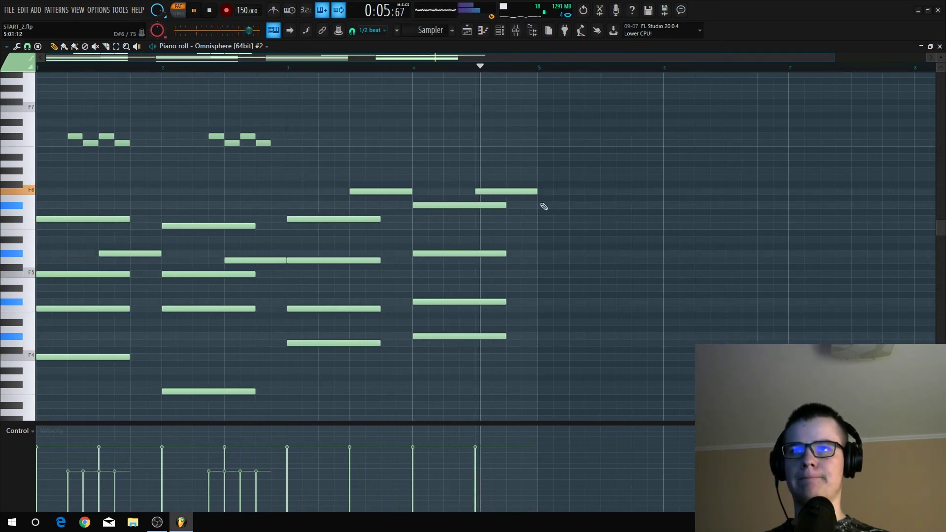
Delete the half-bar F6 note in bar 4 and replay the pattern
{"action": "right_click", "coordinate": [516, 192]}
{"action": "key", "text": "space"}
{"action": "key", "text": "space"}
Transpose the entire four-bar progression down one octave and play it
{"action": "scroll", "coordinate": [492, 209], "scroll_direction": "down", "scroll_amount": 2}
{"action": "left_click_drag", "start_coordinate": [480, 101], "coordinate": [5, 413]}
{"action": "key", "text": "ctrl+Down"}
{"action": "key", "text": "space"}
{"action": "key", "text": "space"}
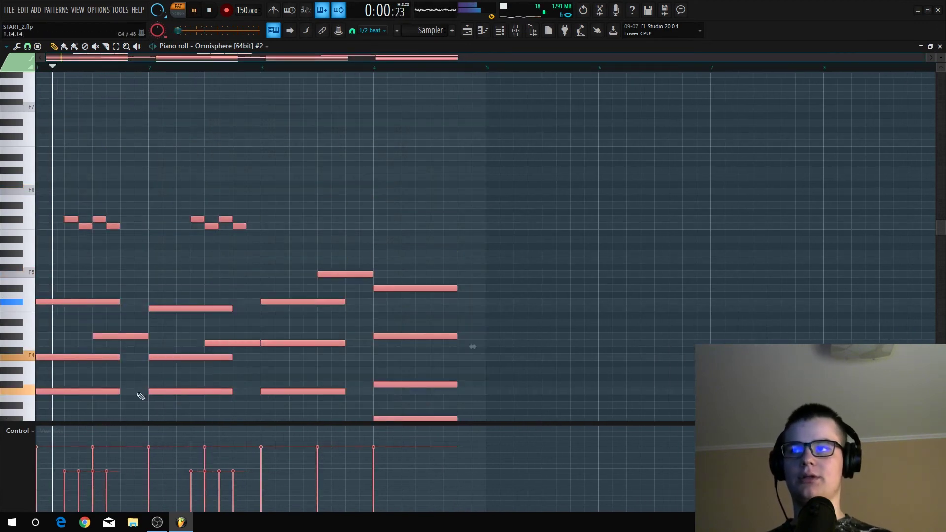
{"action": "scroll", "coordinate": [333, 217], "scroll_direction": "down", "scroll_amount": 3}
{"action": "left_click", "coordinate": [522, 194]}
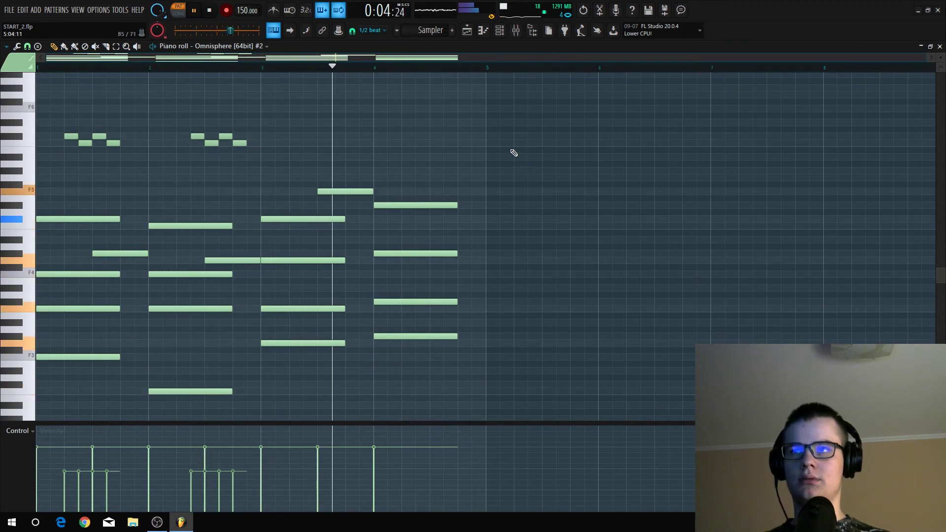
Add a half-bar G5 note in the second half of bar 4
{"action": "left_click_drag", "start_coordinate": [448, 191], "coordinate": [442, 174]}
{"action": "left_click_drag", "start_coordinate": [515, 187], "coordinate": [478, 183]}
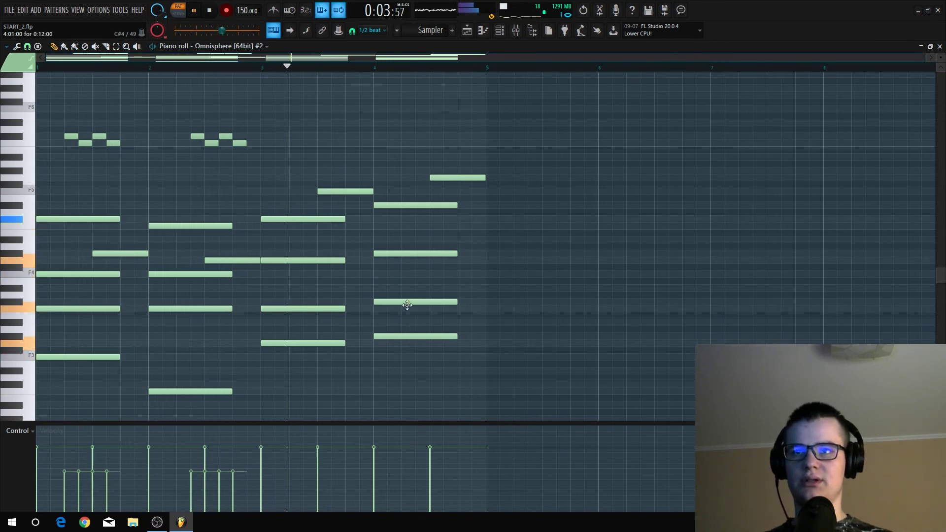
Try raising the bar 4 chord's C#4 note to D#4 and play the pattern from bar 3
{"action": "left_click_drag", "start_coordinate": [404, 304], "coordinate": [403, 286]}
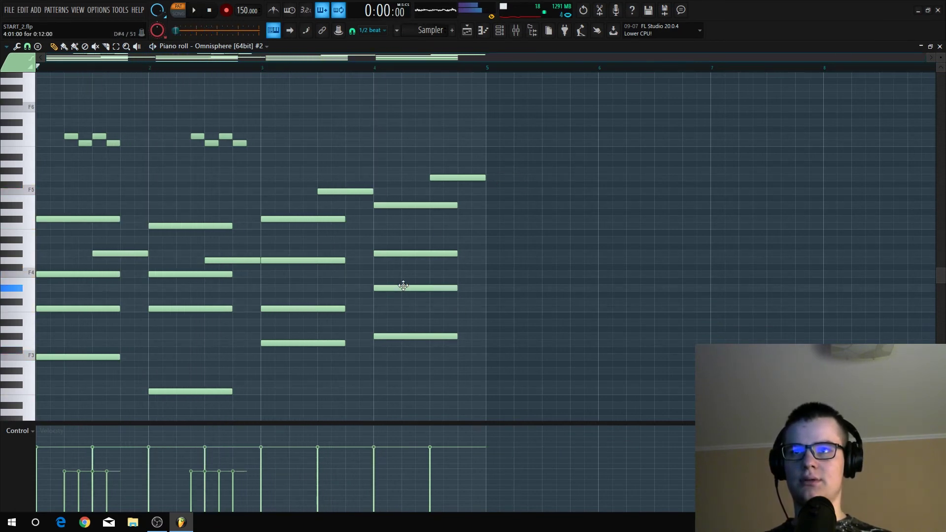
{"action": "left_click", "coordinate": [305, 67]}
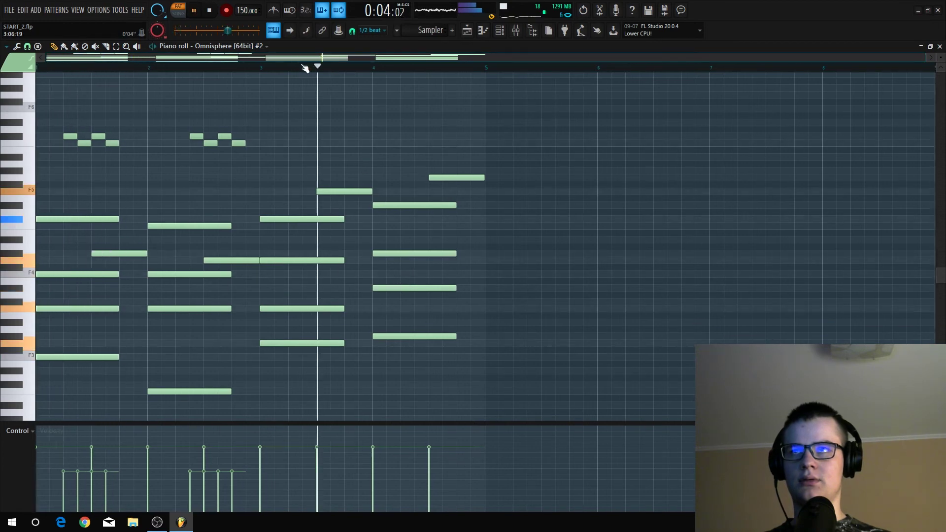
{"action": "left_click", "coordinate": [304, 67]}
{"action": "left_click", "coordinate": [258, 67]}
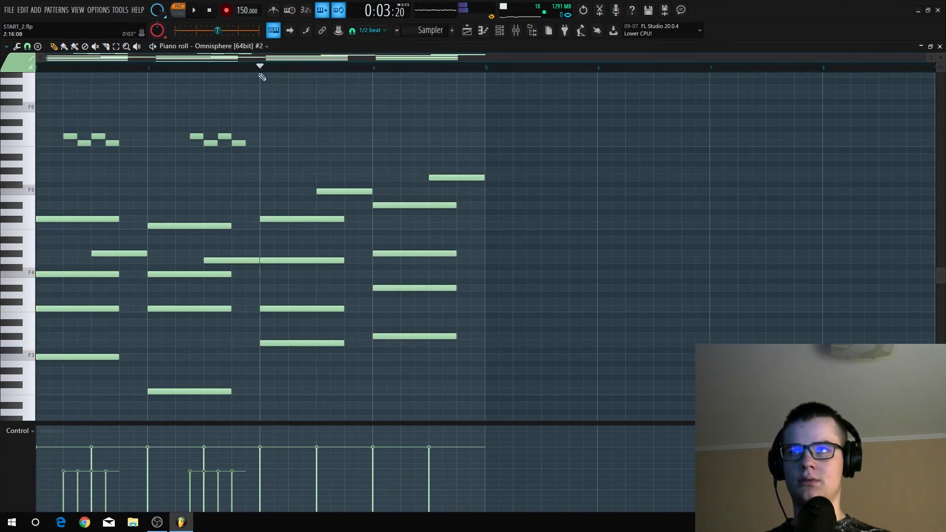
Try lowering the bar 4 chord's lowest note to G3 during playback, and restore it to G#3
{"action": "left_click_drag", "start_coordinate": [401, 338], "coordinate": [408, 344]}
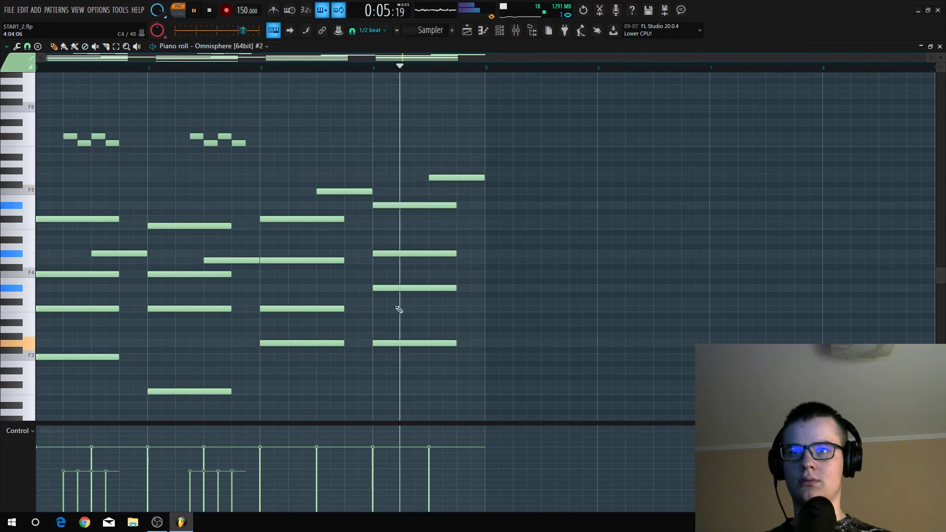
{"action": "key", "text": "space"}
{"action": "left_click", "coordinate": [389, 337]}
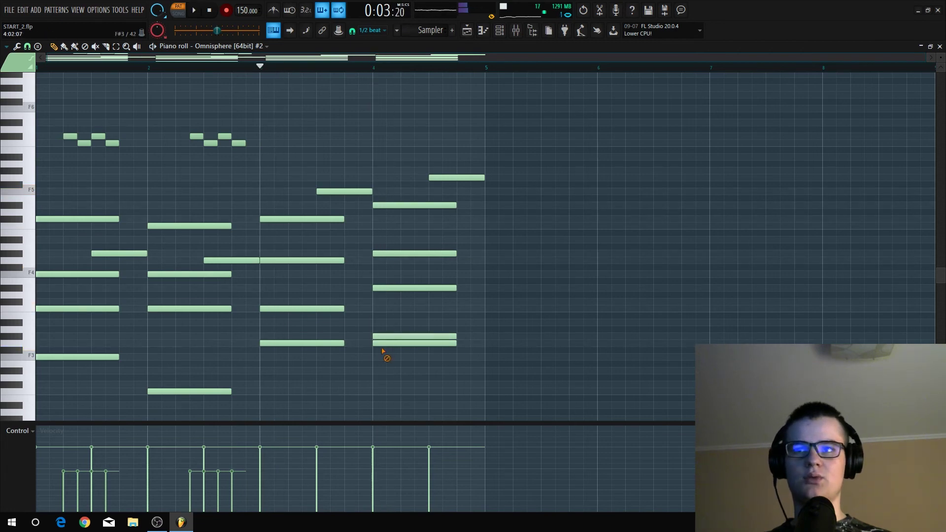
{"action": "right_click", "coordinate": [387, 344]}
{"action": "key", "text": "space"}
Lower the bar 4 chord's D#4 note to C#4 and its D#5 note to C#5
{"action": "left_click_drag", "start_coordinate": [397, 288], "coordinate": [398, 301]}
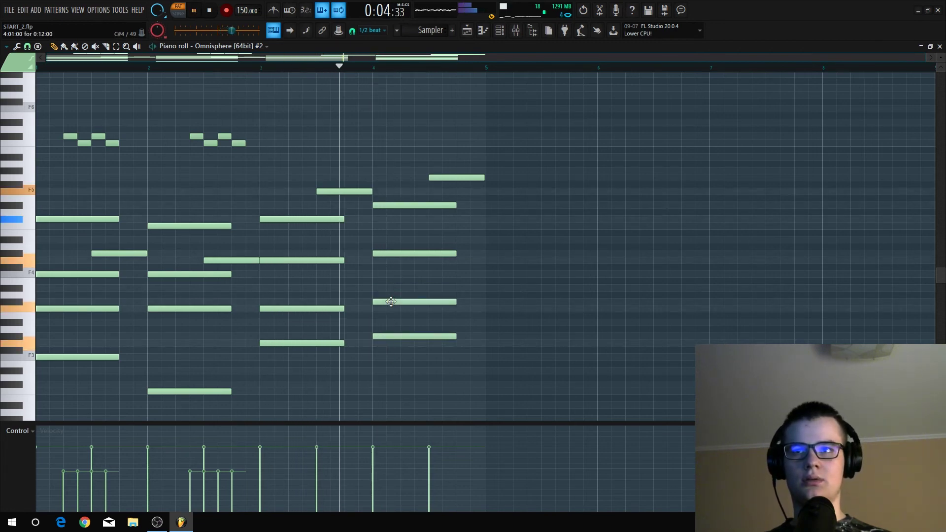
{"action": "left_click_drag", "start_coordinate": [391, 205], "coordinate": [391, 219]}
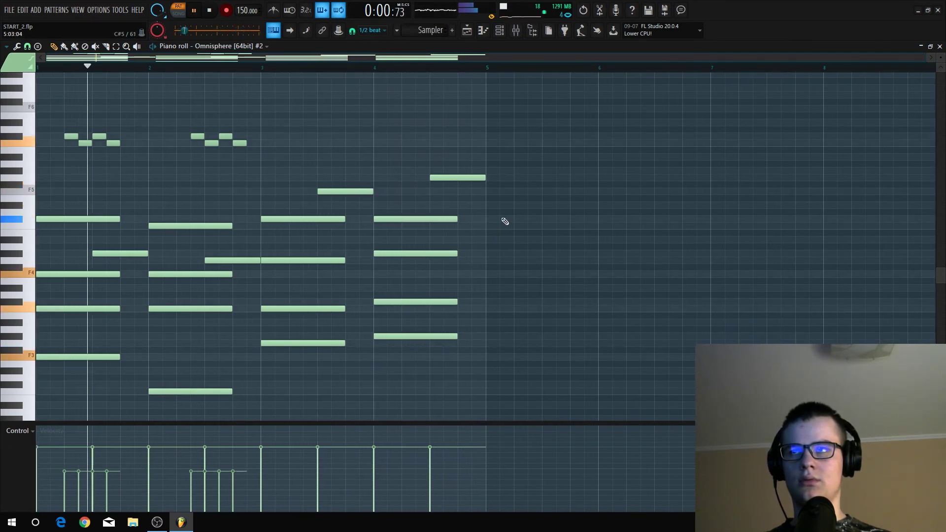
Add half-beat F6 and D#6 melody notes above the bar 3 chord and play them
{"action": "scroll", "coordinate": [349, 155], "scroll_direction": "up", "scroll_amount": 2}
{"action": "left_click", "coordinate": [304, 150]}
{"action": "left_click_drag", "start_coordinate": [386, 150], "coordinate": [319, 165]}
{"action": "left_click", "coordinate": [320, 157]}
{"action": "left_click_drag", "start_coordinate": [371, 127], "coordinate": [322, 177]}
{"action": "left_click", "coordinate": [344, 185]}
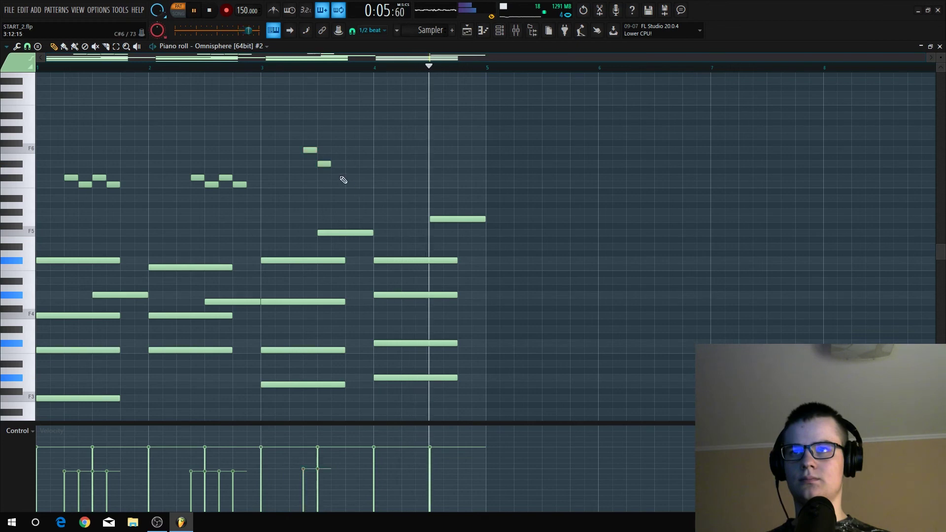
{"action": "key", "text": "space"}
{"action": "key", "text": "space"}
{"action": "key", "text": "space"}
Delete bar 3's F6 note and continue its melody with half-beat C6 and C#6 notes after the D#6
{"action": "right_click", "coordinate": [316, 152]}
{"action": "key", "text": "space"}
{"action": "left_click", "coordinate": [338, 184]}
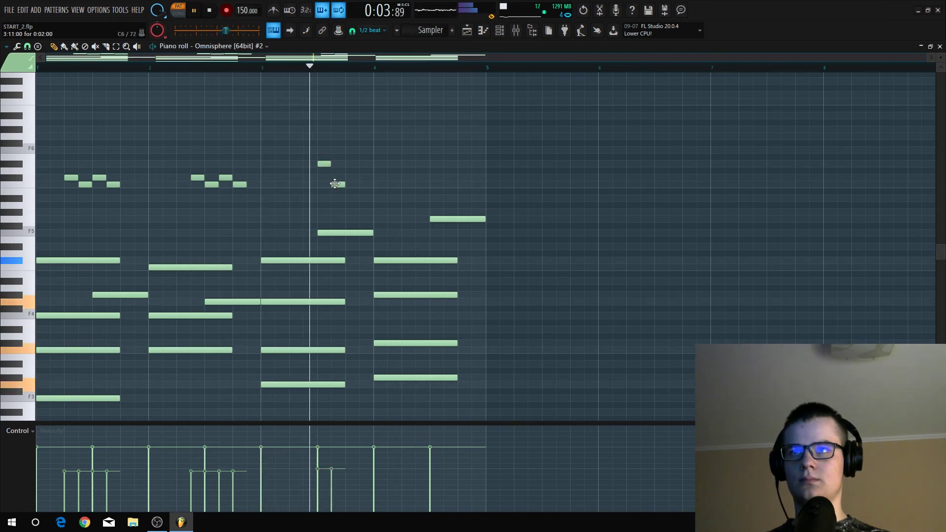
{"action": "left_click", "coordinate": [352, 178]}
{"action": "key", "text": "space"}
{"action": "key", "text": "space"}
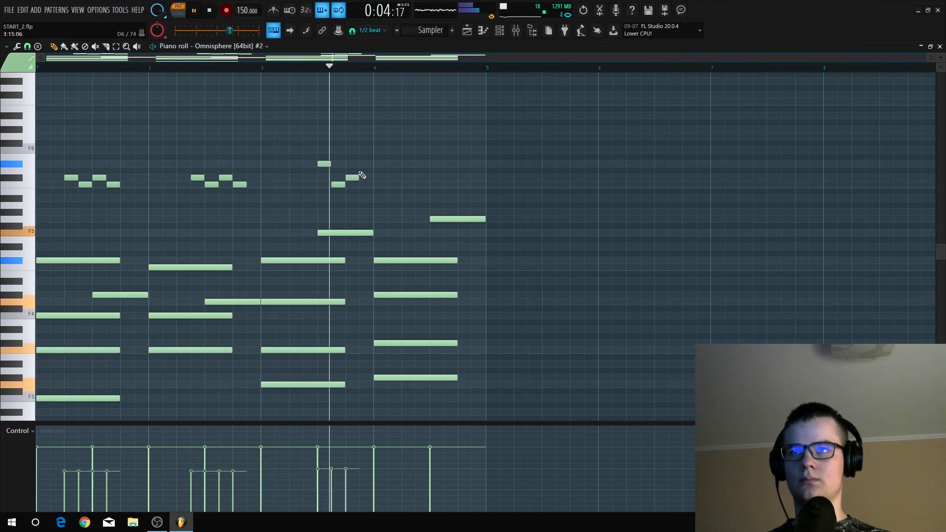
{"action": "key", "text": "space"}
Move bar 3's three-note high melody one beat earlier and play from the middle of bar 2
{"action": "left_click_drag", "start_coordinate": [374, 148], "coordinate": [313, 204]}
{"action": "key", "text": "space"}
{"action": "left_click_drag", "start_coordinate": [321, 166], "coordinate": [293, 167]}
{"action": "left_click", "coordinate": [452, 180]}
{"action": "left_click", "coordinate": [205, 67]}
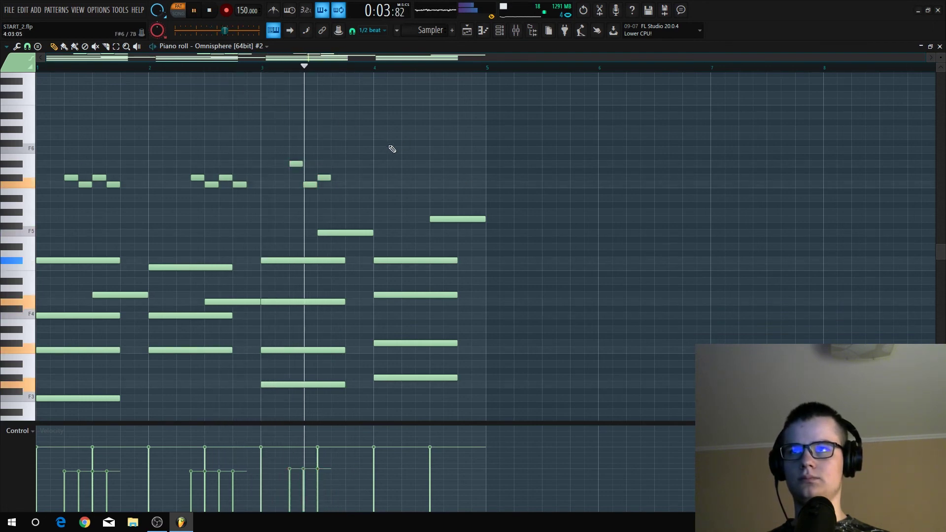
Add a descending half-beat melody of F6, D#6 and C#6 above the bar 4 chord
{"action": "left_click_drag", "start_coordinate": [410, 157], "coordinate": [408, 150]}
{"action": "key", "text": "space"}
{"action": "key", "text": "space"}
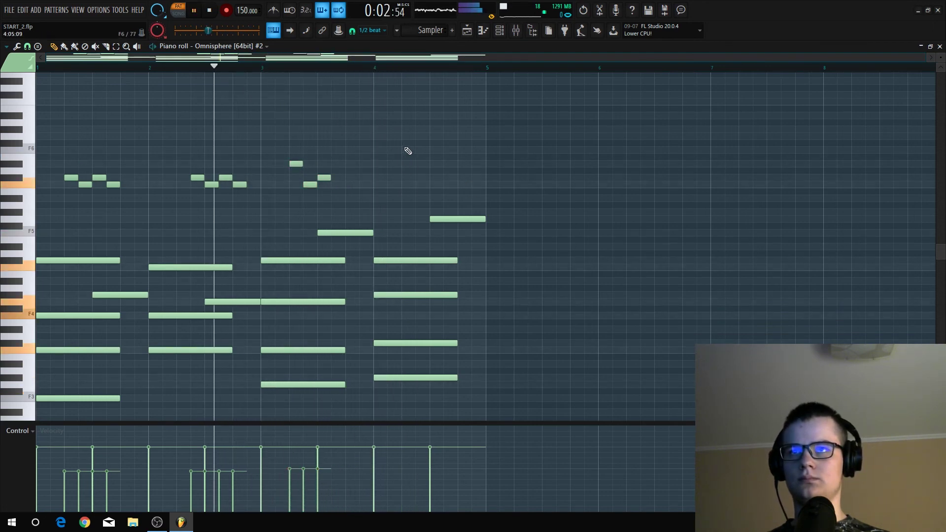
{"action": "left_click", "coordinate": [420, 164]}
{"action": "left_click", "coordinate": [432, 178]}
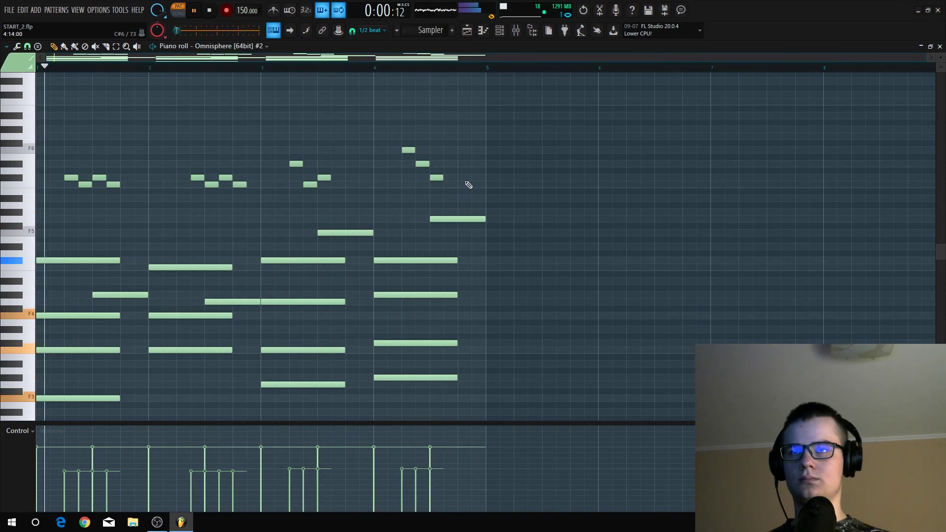
Transpose the entire four-bar pattern up one octave and deselect the notes
{"action": "left_click_drag", "start_coordinate": [497, 119], "coordinate": [1, 468]}
{"action": "key", "text": "ctrl+Up"}
{"action": "scroll", "coordinate": [345, 246], "scroll_direction": "down", "scroll_amount": 5}
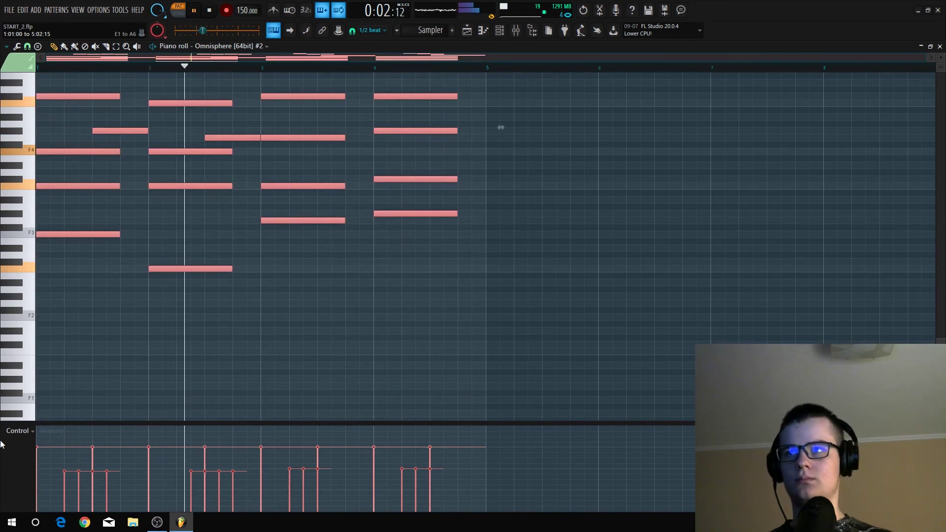
{"action": "scroll", "coordinate": [683, 355], "scroll_direction": "up", "scroll_amount": 7}
{"action": "key", "text": "ctrl+d"}
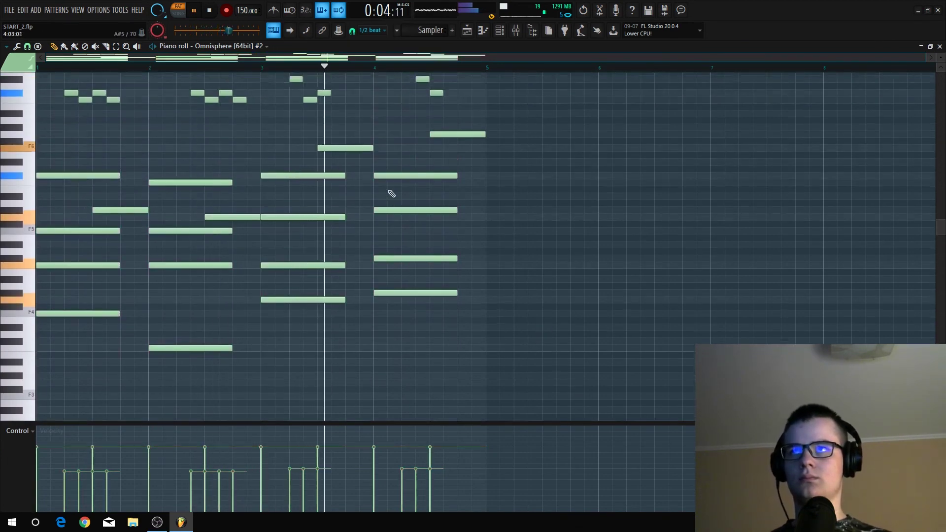
Set the project tempo to 170 BPM and play the four-bar pattern
{"action": "key", "text": "space"}
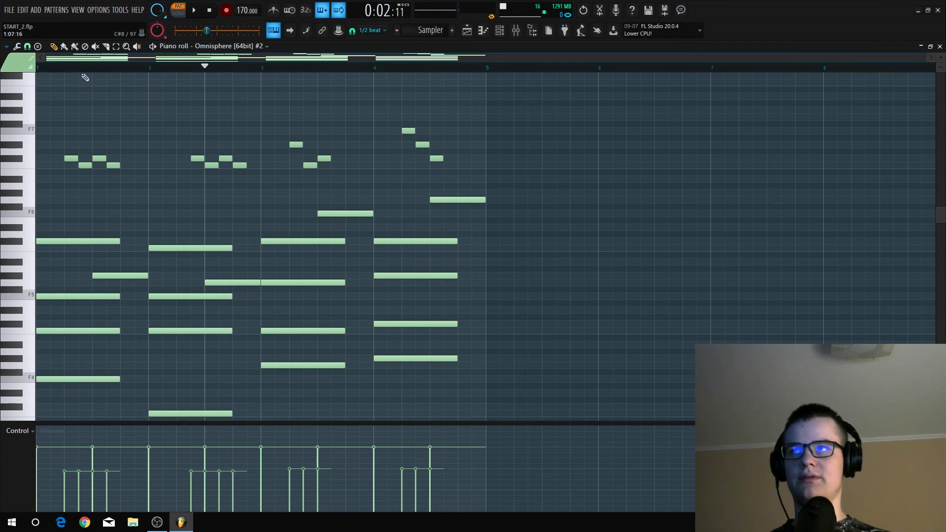
{"action": "scroll", "coordinate": [49, 81], "scroll_direction": "up", "scroll_amount": 1}
{"action": "key", "text": "space"}
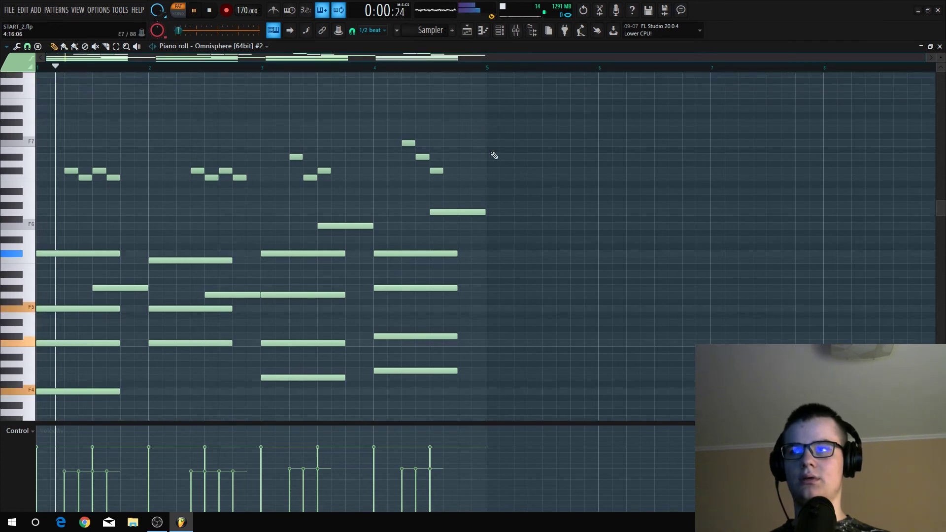
{"action": "scroll", "coordinate": [532, 120], "scroll_direction": "down", "scroll_amount": 5}
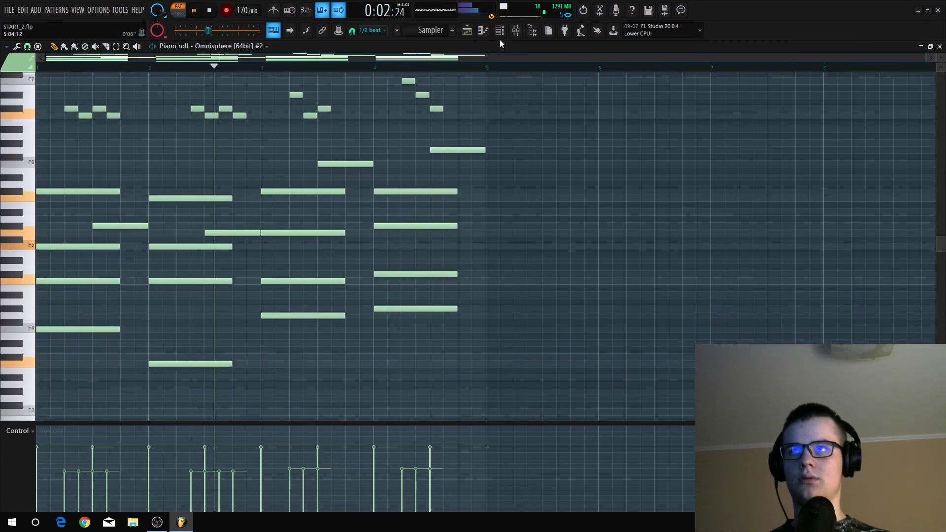
{"action": "scroll", "coordinate": [523, 80], "scroll_direction": "up", "scroll_amount": 3}
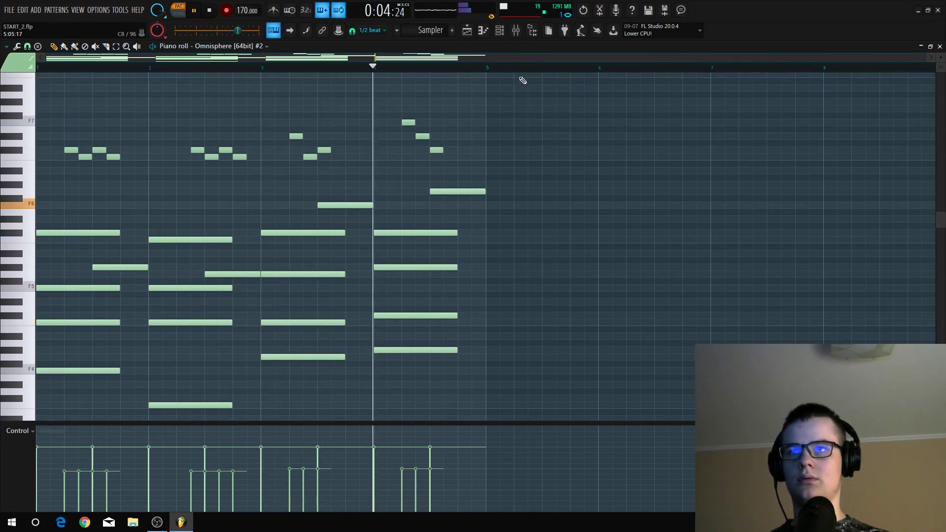
{"action": "key", "text": "space"}
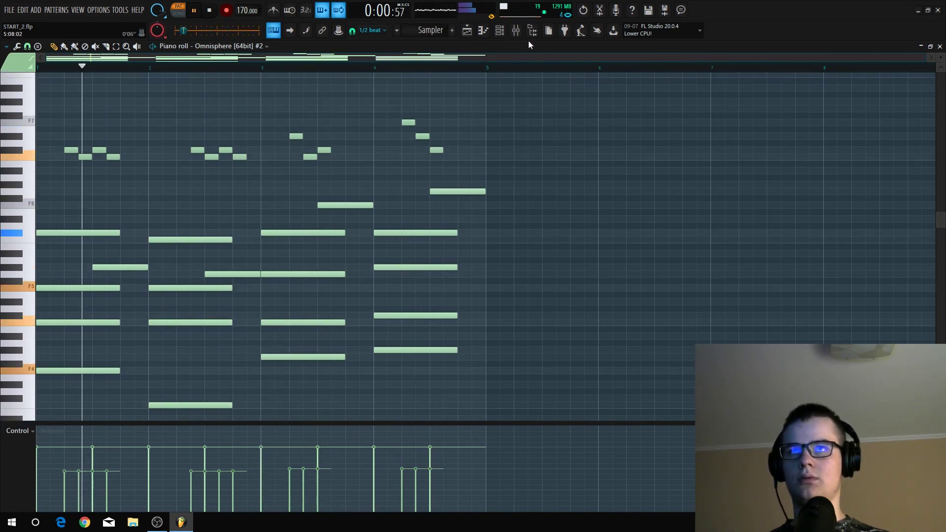
Apply the Strum tool to all notes of the pattern so the chord notes start staggered
{"action": "left_click_drag", "start_coordinate": [534, 101], "coordinate": [102, 355]}
{"action": "scroll", "coordinate": [91, 332], "scroll_direction": "up", "scroll_amount": 5}
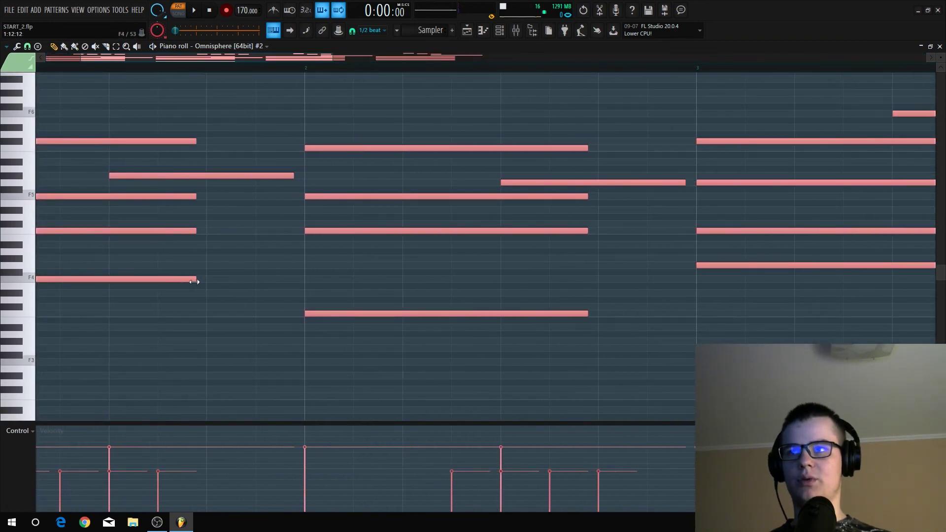
{"action": "key", "text": "alt+s"}
{"action": "left_click", "coordinate": [537, 298]}
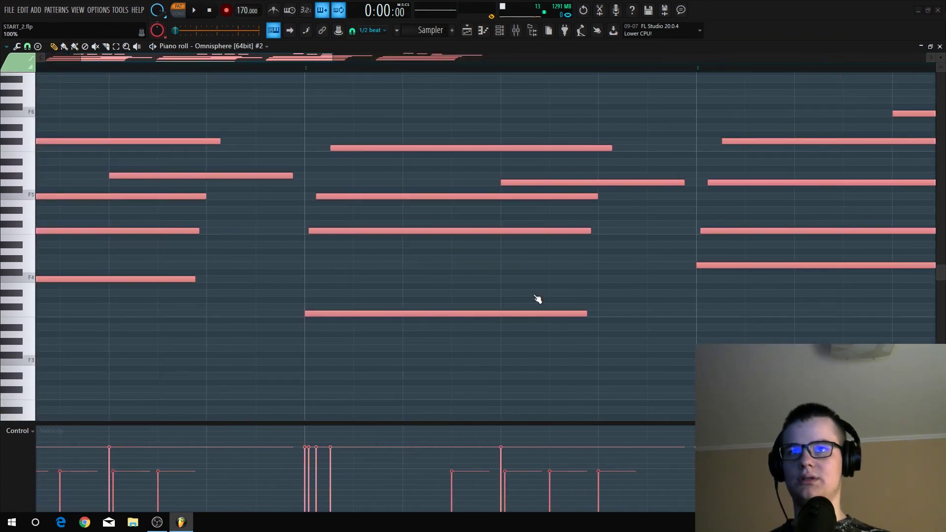
{"action": "scroll", "coordinate": [526, 321], "scroll_direction": "down", "scroll_amount": 4}
{"action": "scroll", "coordinate": [627, 198], "scroll_direction": "up", "scroll_amount": 3}
{"action": "left_click", "coordinate": [628, 199]}
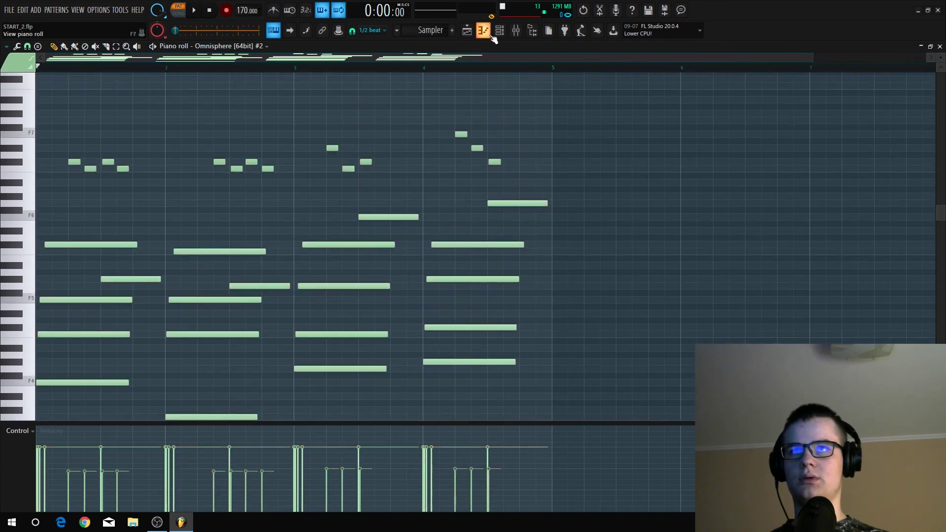
Set the high-pass band of Insert 2's Fruity parametric EQ 2 to about 348 Hz while the pattern plays
{"action": "left_click", "coordinate": [517, 31]}
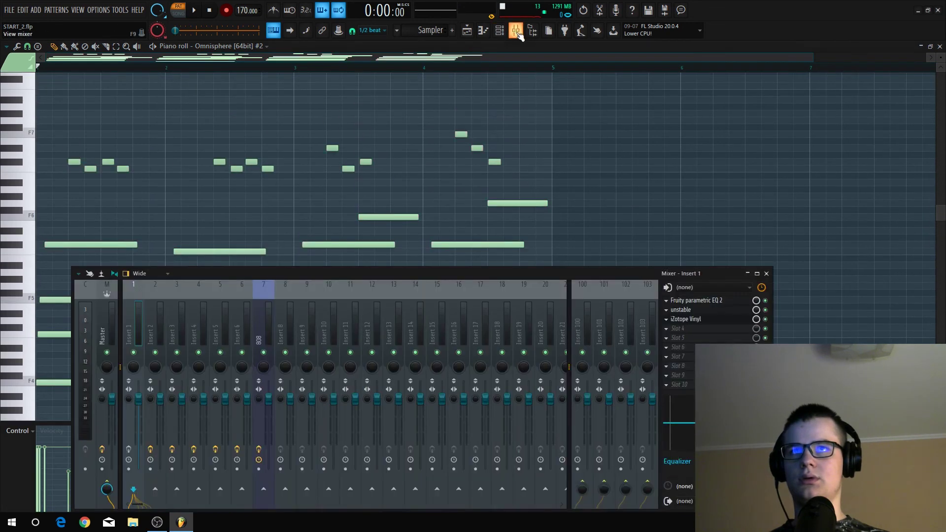
{"action": "left_click", "coordinate": [163, 342]}
{"action": "left_click", "coordinate": [699, 301]}
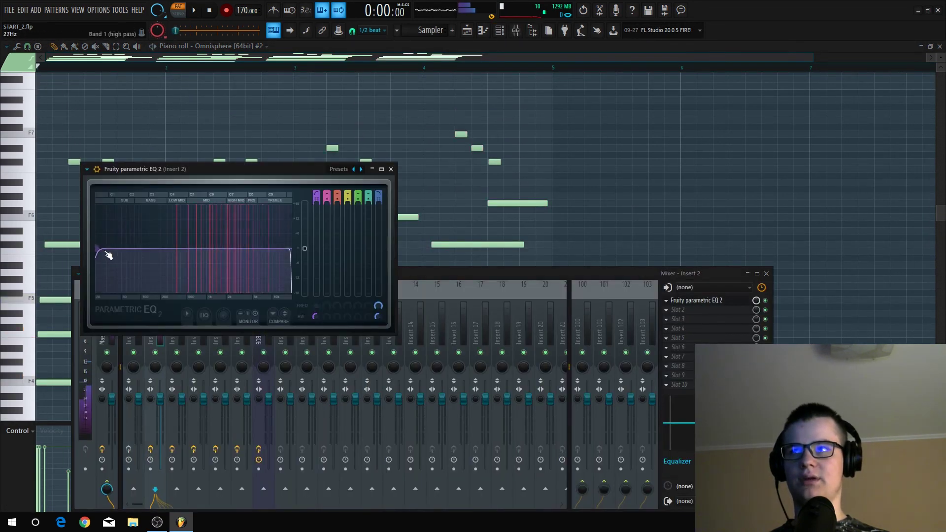
{"action": "key", "text": "space"}
{"action": "left_click_drag", "start_coordinate": [116, 249], "coordinate": [168, 249]}
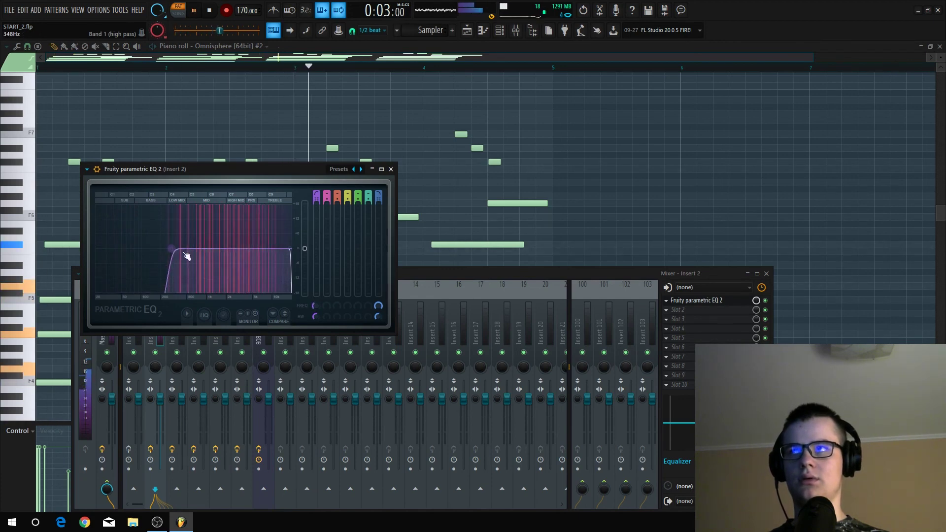
{"action": "left_click", "coordinate": [696, 300]}
Load HalfTime into Insert 2's second effect slot and set its loop length to 1/2
{"action": "right_click", "coordinate": [678, 309]}
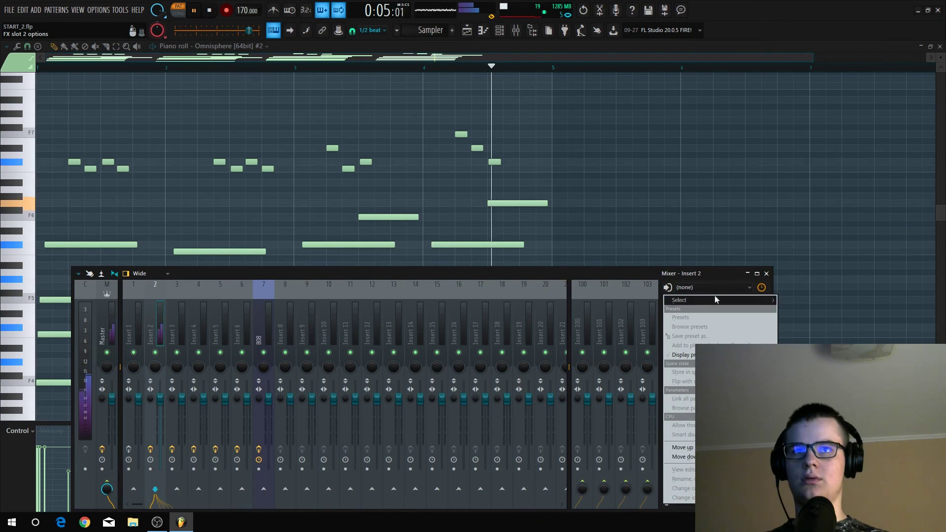
{"action": "left_click", "coordinate": [705, 271]}
{"action": "left_click", "coordinate": [683, 308]}
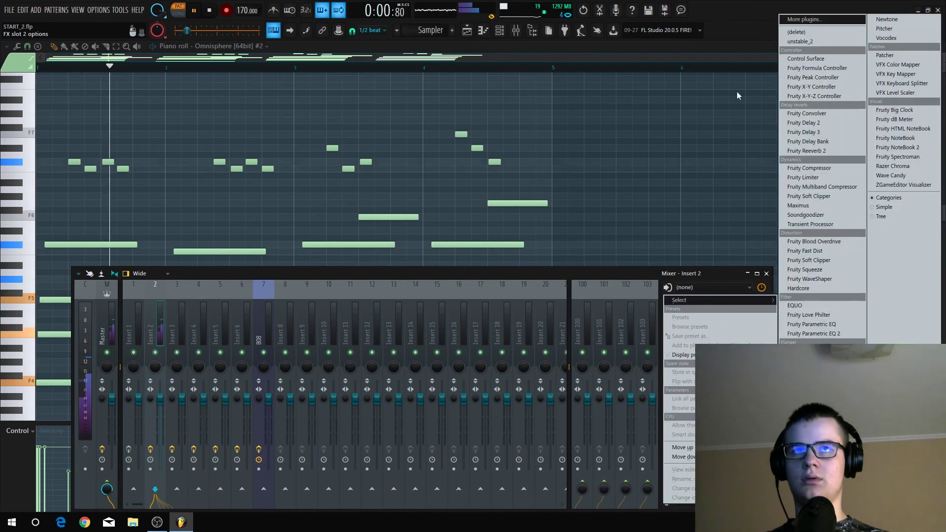
{"action": "left_click", "coordinate": [808, 23]}
{"action": "type", "text": "half"}
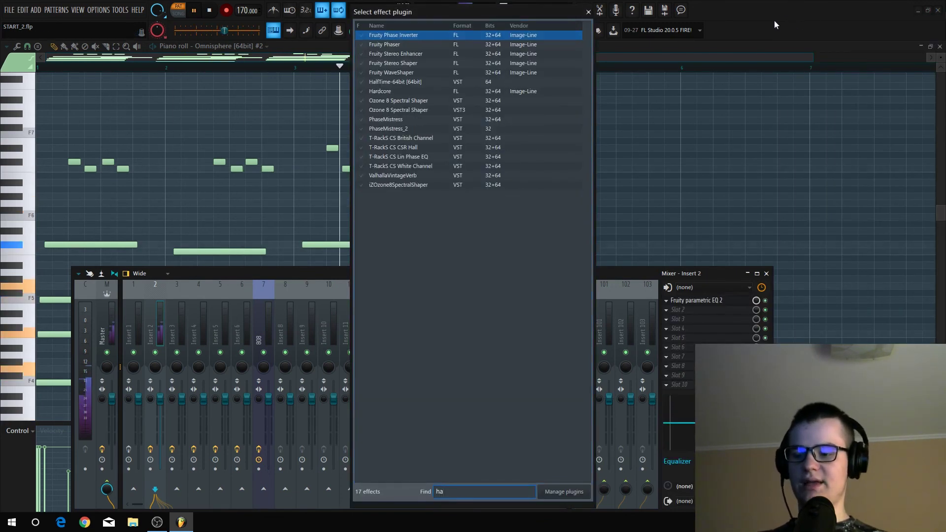
{"action": "double_click", "coordinate": [409, 35]}
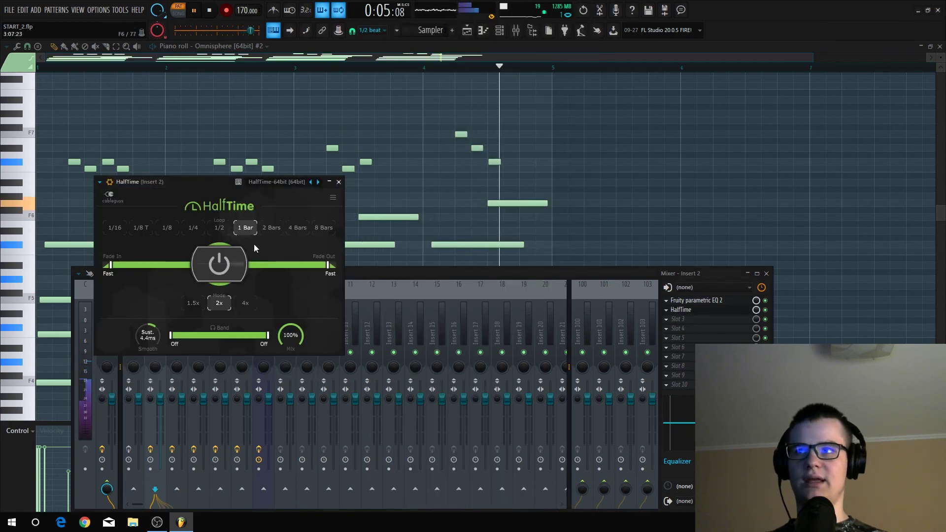
{"action": "left_click", "coordinate": [220, 228]}
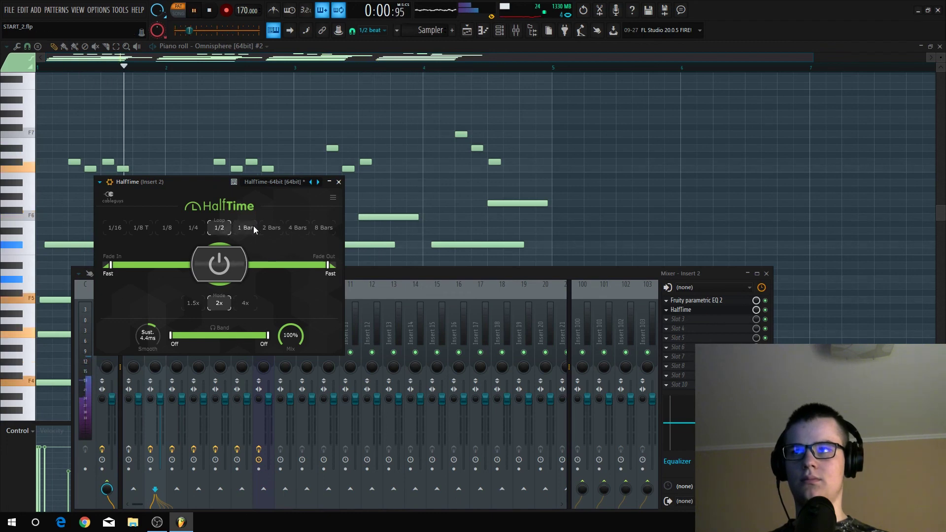
{"action": "left_click", "coordinate": [338, 183]}
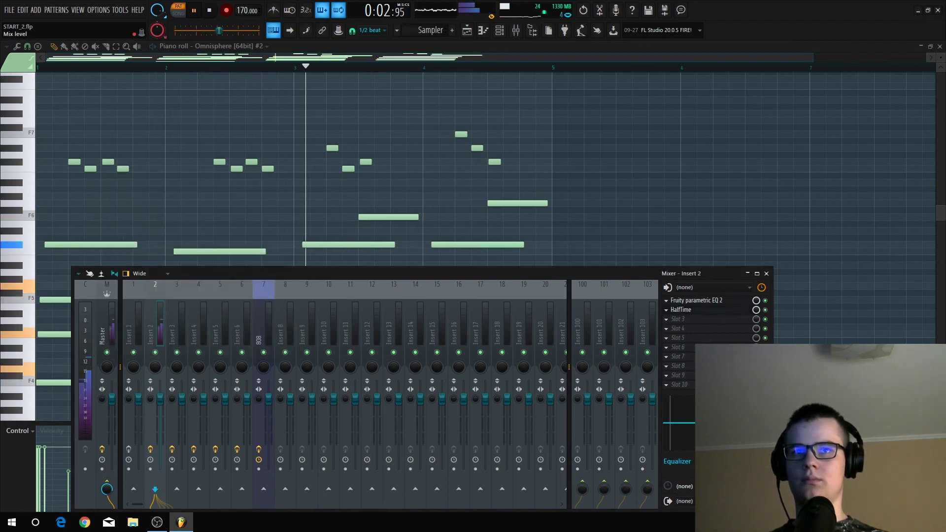
Load the unstable effect into Insert 2's third slot and choose its unstable preset
{"action": "left_click", "coordinate": [678, 321]}
{"action": "left_click", "coordinate": [823, 43]}
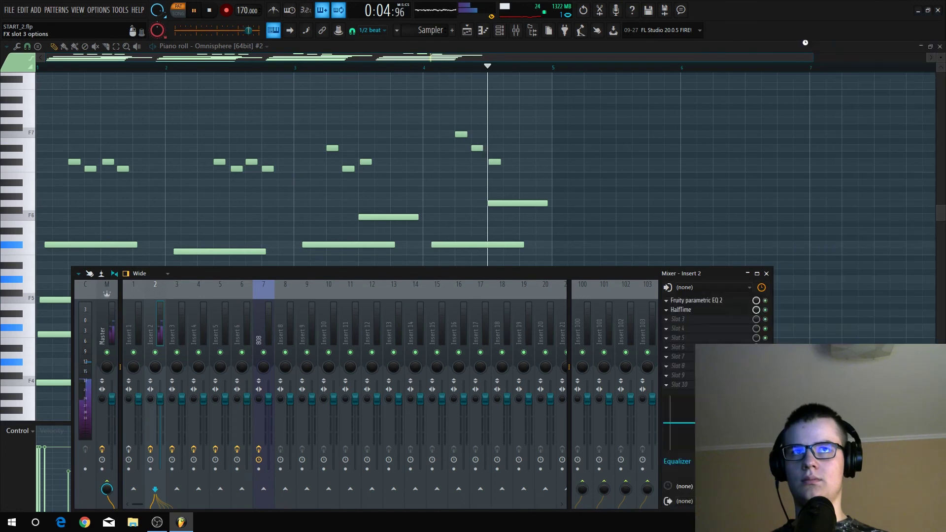
{"action": "left_click", "coordinate": [10, 92]}
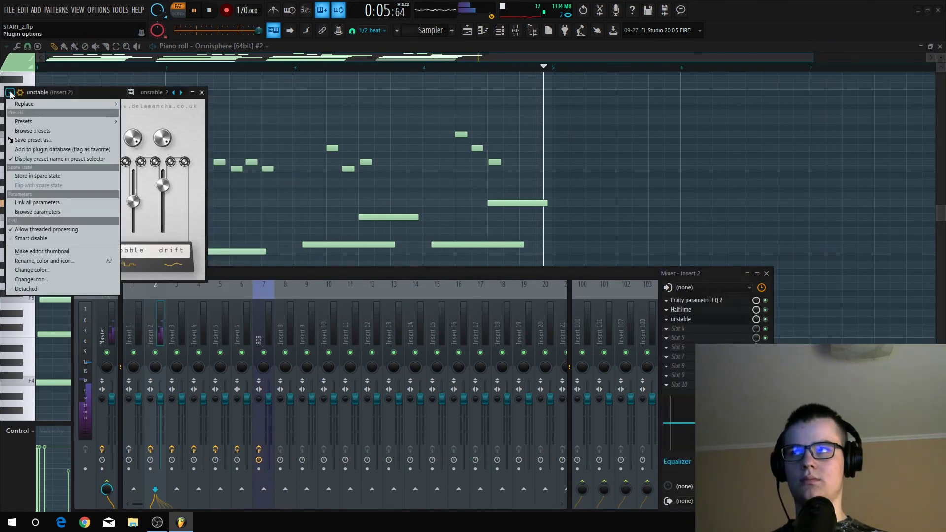
{"action": "mouse_move", "coordinate": [99, 122]}
{"action": "left_click", "coordinate": [160, 121]}
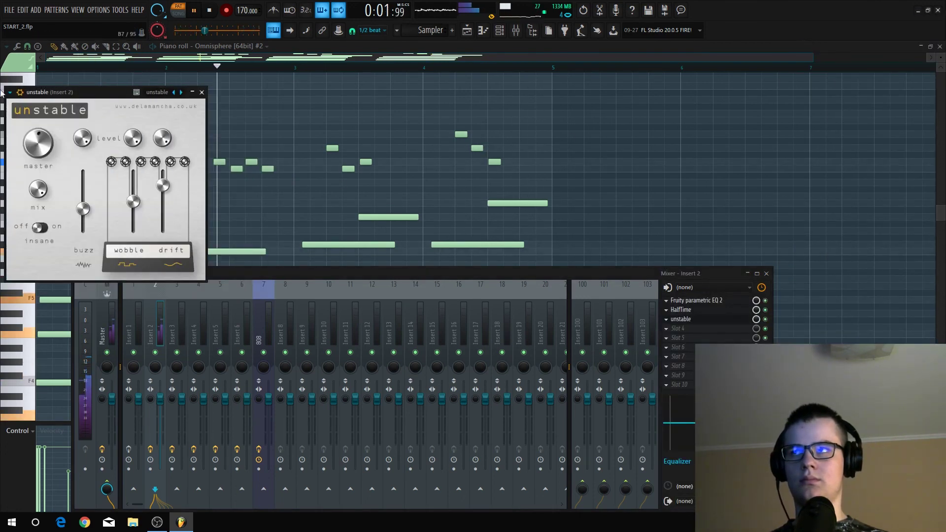
Load the iZotope Vinyl effect into the fourth effect slot of Insert 2
{"action": "left_click", "coordinate": [10, 92]}
{"action": "left_click", "coordinate": [831, 316]}
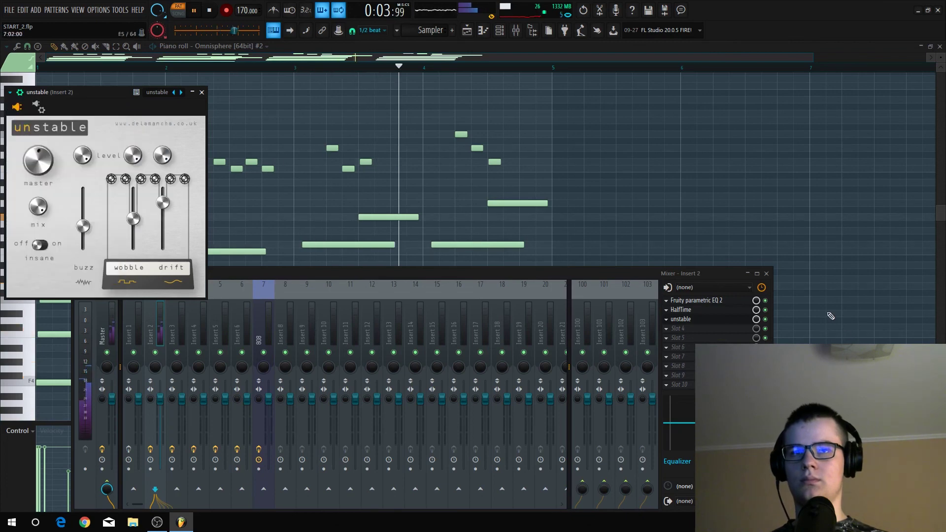
{"action": "left_click", "coordinate": [678, 338]}
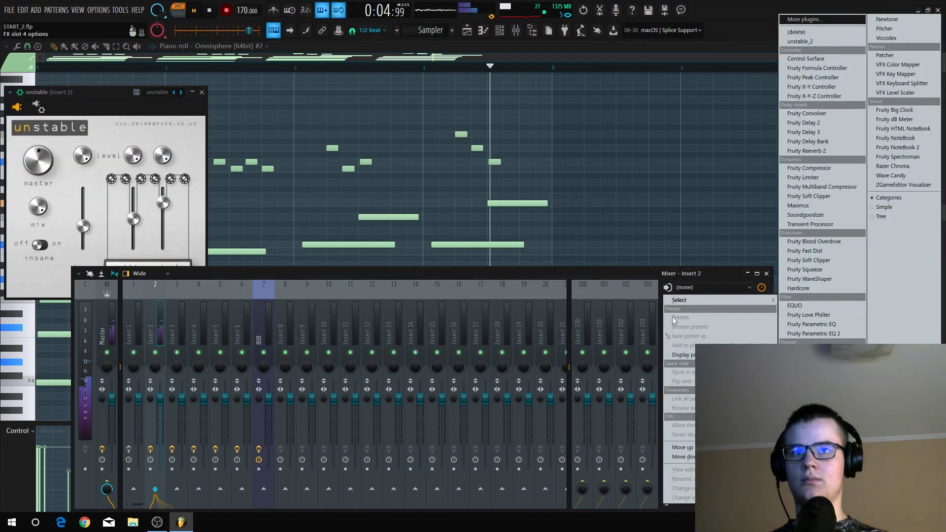
{"action": "left_click", "coordinate": [785, 23]}
{"action": "type", "text": "izot"}
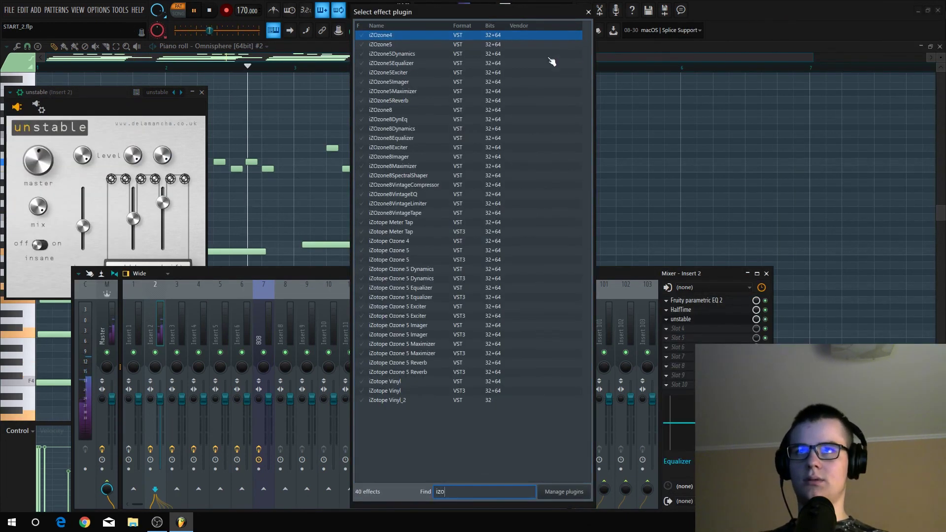
{"action": "double_click", "coordinate": [408, 203]}
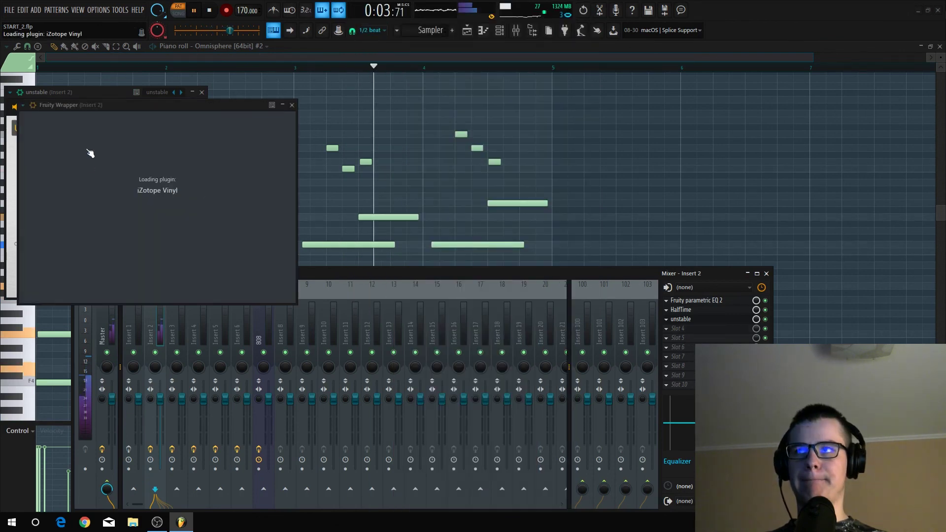
Raise iZotope Vinyl's dust gain to about -6.5 dB, set its dust amount to 50%, and close the effect's window
{"action": "left_click", "coordinate": [23, 105]}
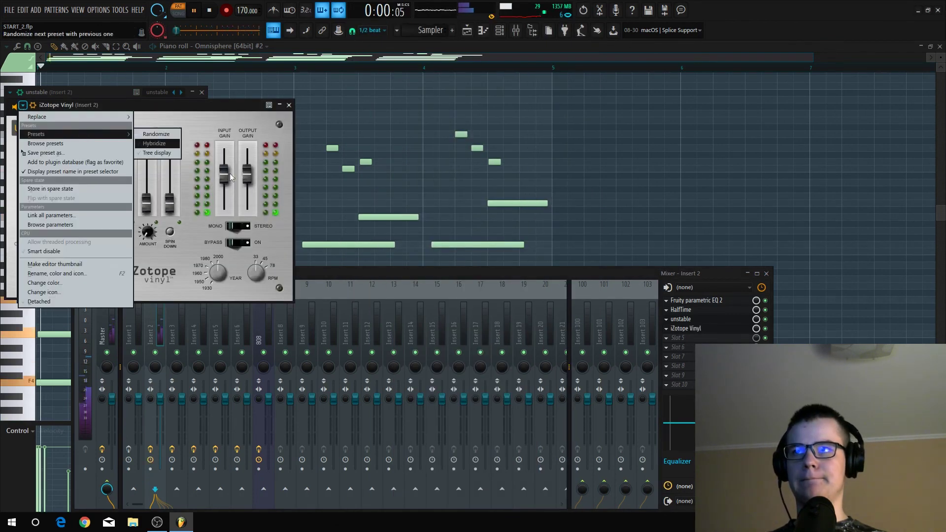
{"action": "left_click", "coordinate": [157, 140]}
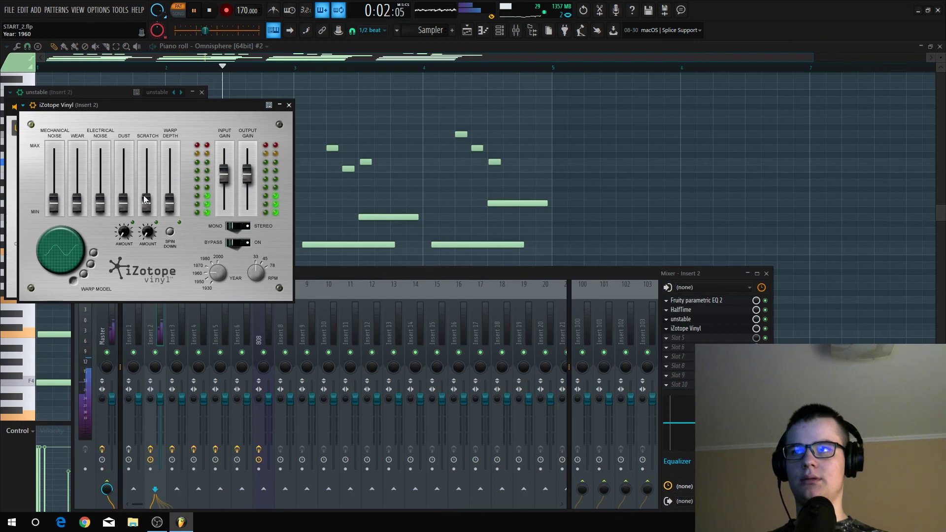
{"action": "left_click_drag", "start_coordinate": [125, 203], "coordinate": [124, 178]}
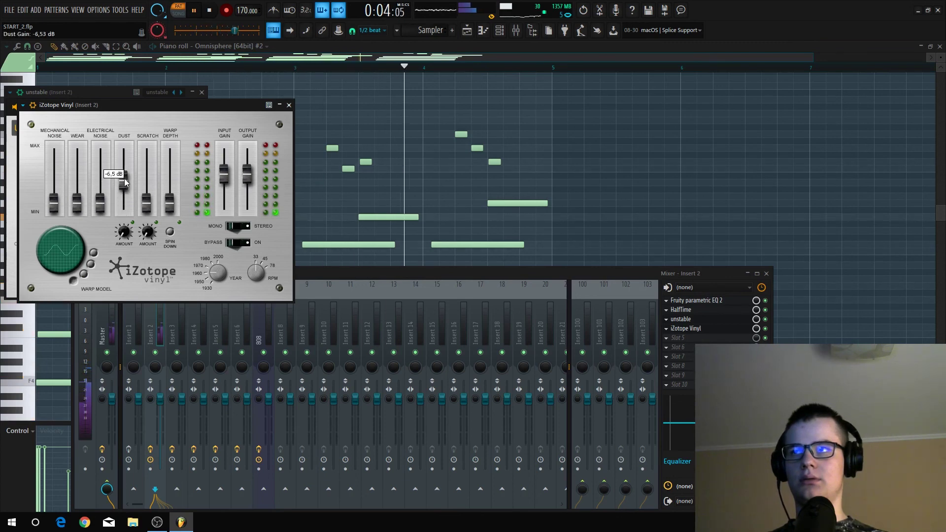
{"action": "left_click_drag", "start_coordinate": [120, 237], "coordinate": [123, 213]}
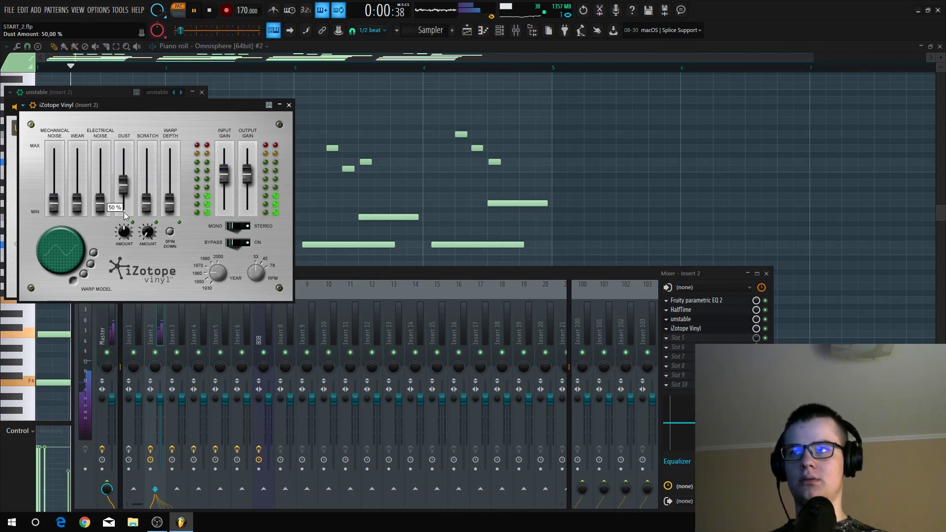
{"action": "left_click", "coordinate": [289, 105]}
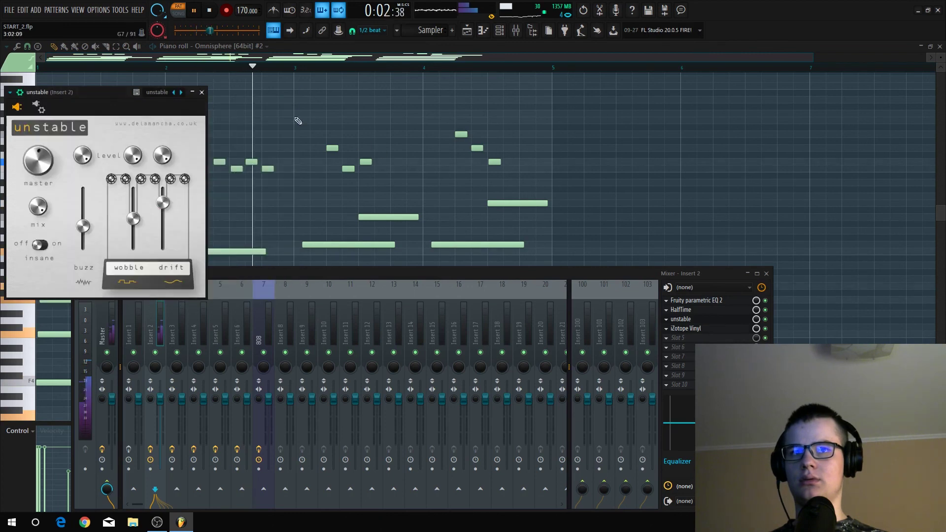
Close the unstable effect window and stop the pattern's playback, with the mixer brought back into view
{"action": "left_click", "coordinate": [203, 92]}
{"action": "key", "text": "F9"}
{"action": "key", "text": "space"}
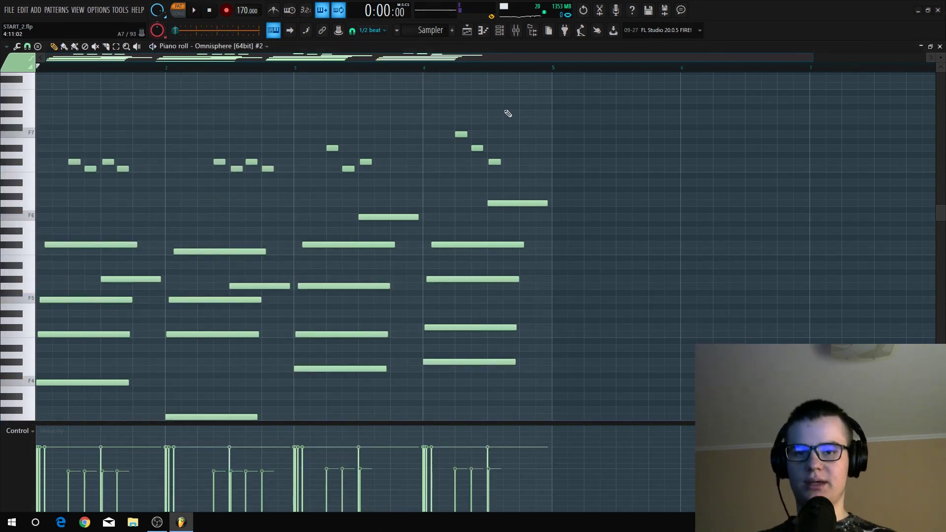
{"action": "key", "text": "F9"}
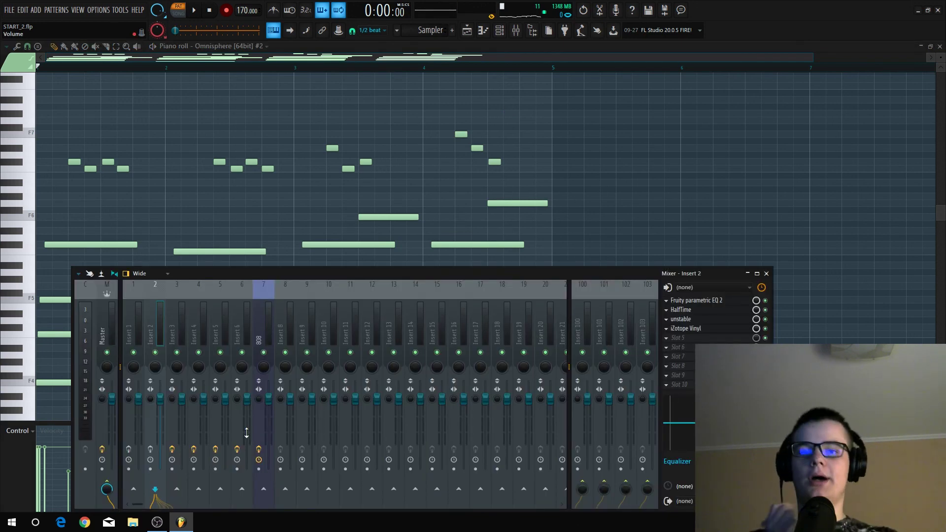